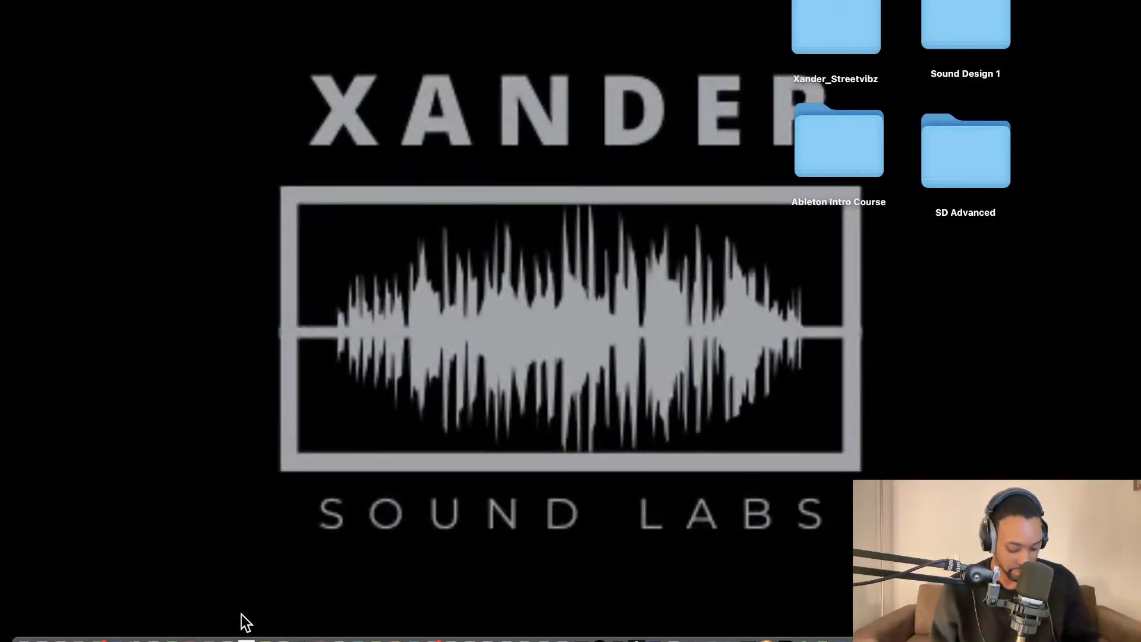
Launch REAKTOR 6 and start a new project with the Build option
{"action": "key", "text": "F2"}
{"action": "left_click", "coordinate": [246, 629]}
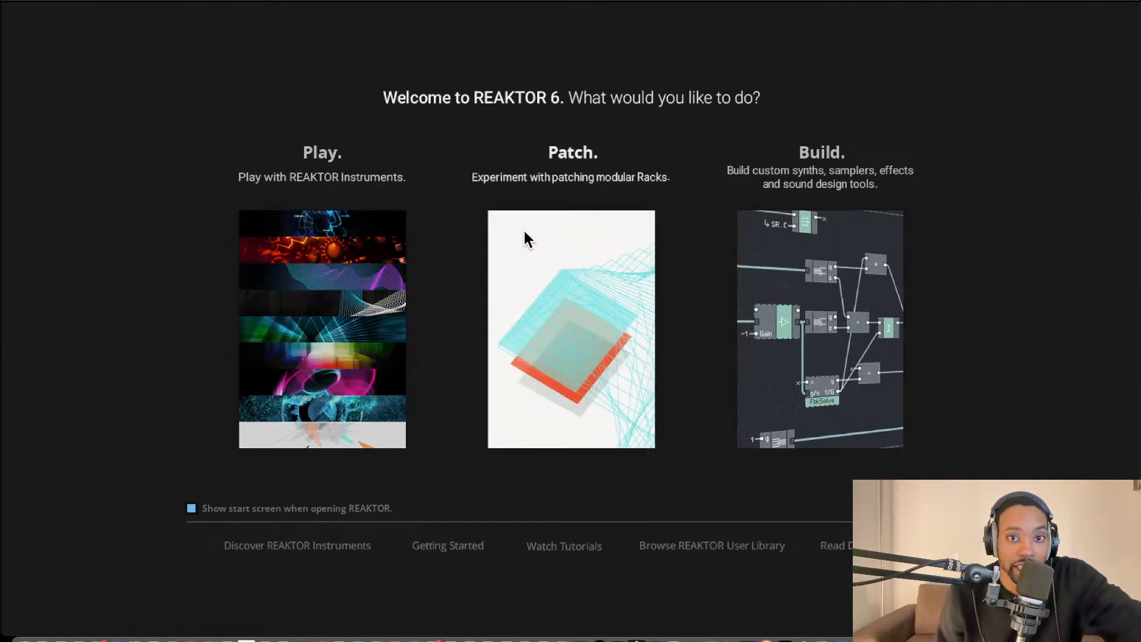
{"action": "left_click", "coordinate": [821, 253]}
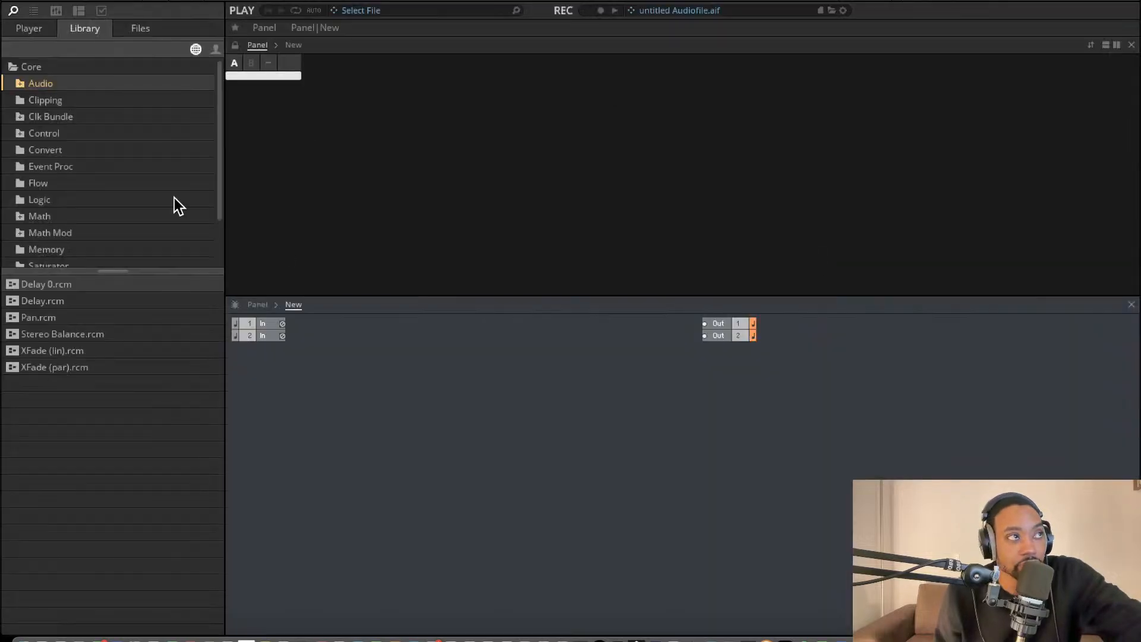
Add the Util Note In block and the Util Clock block below it to the structure
{"action": "left_click", "coordinate": [58, 36]}
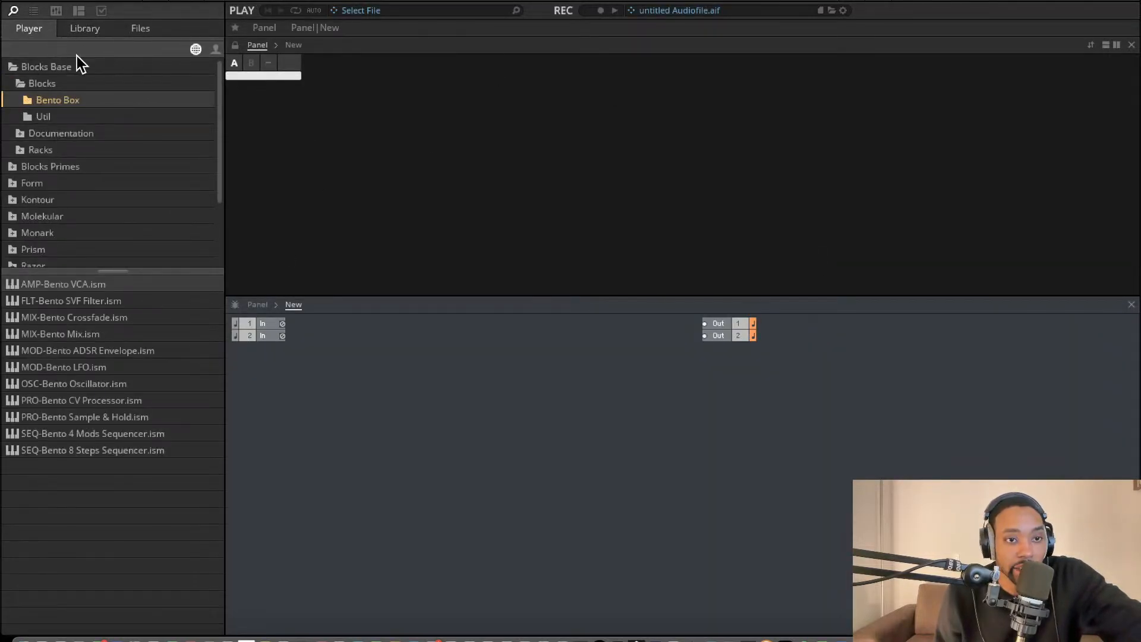
{"action": "left_click", "coordinate": [52, 116]}
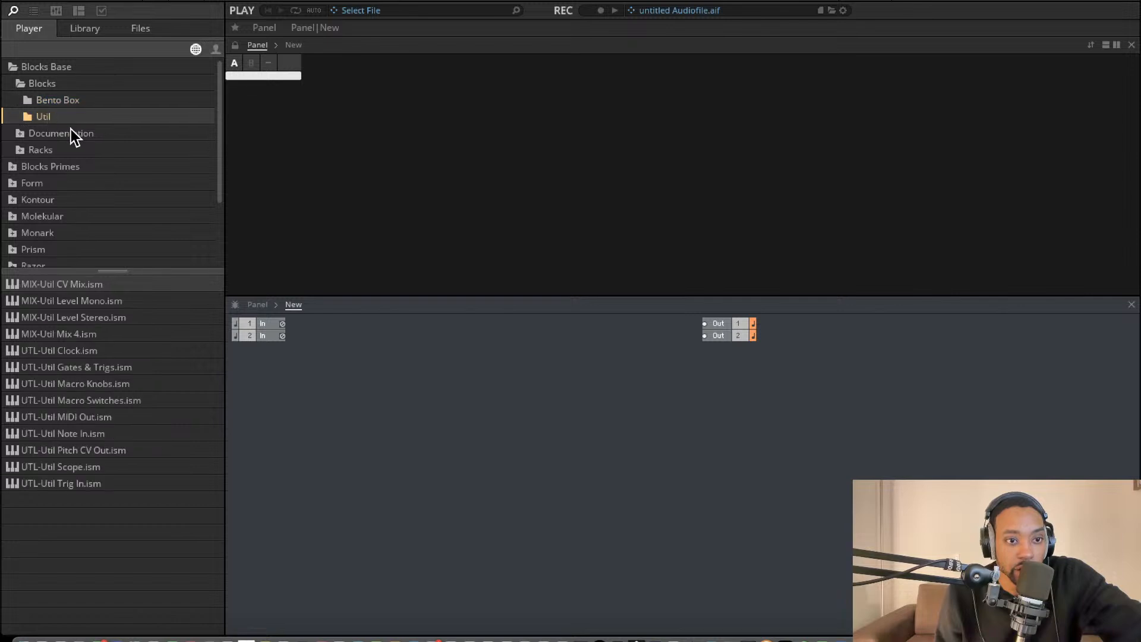
{"action": "left_click_drag", "start_coordinate": [81, 434], "coordinate": [349, 429]}
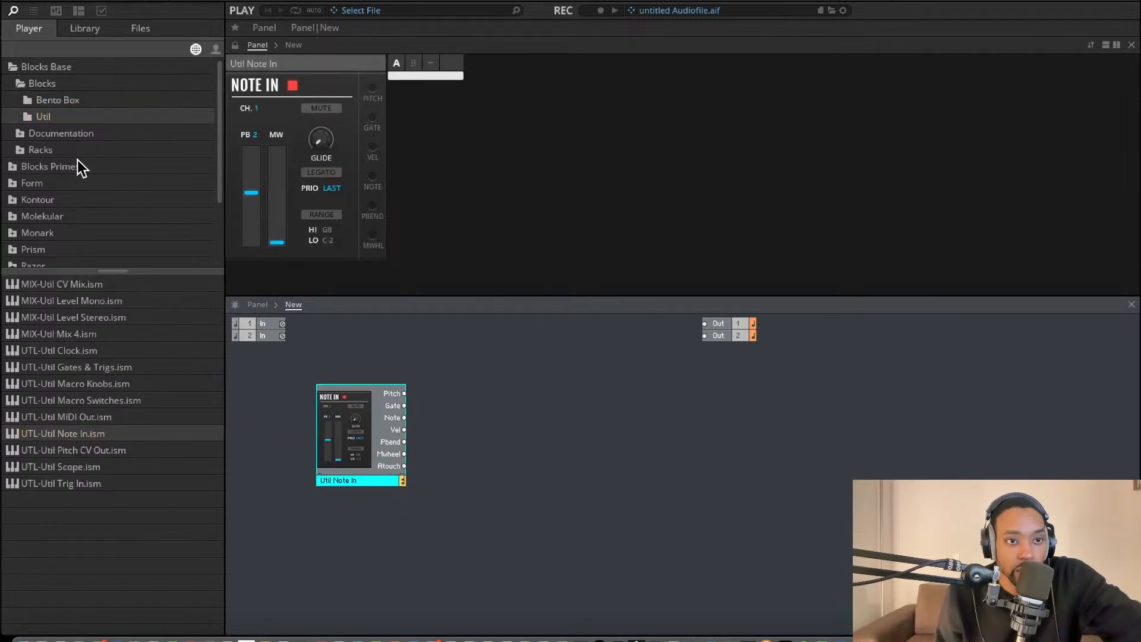
{"action": "left_click_drag", "start_coordinate": [74, 348], "coordinate": [354, 555]}
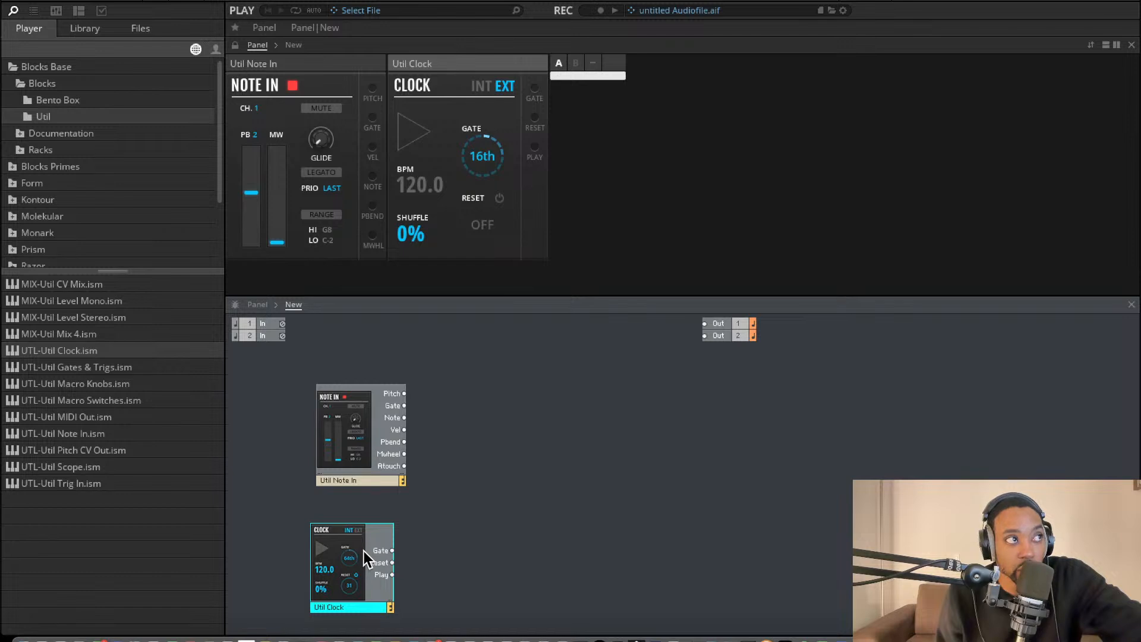
{"action": "mouse_move", "coordinate": [363, 551]}
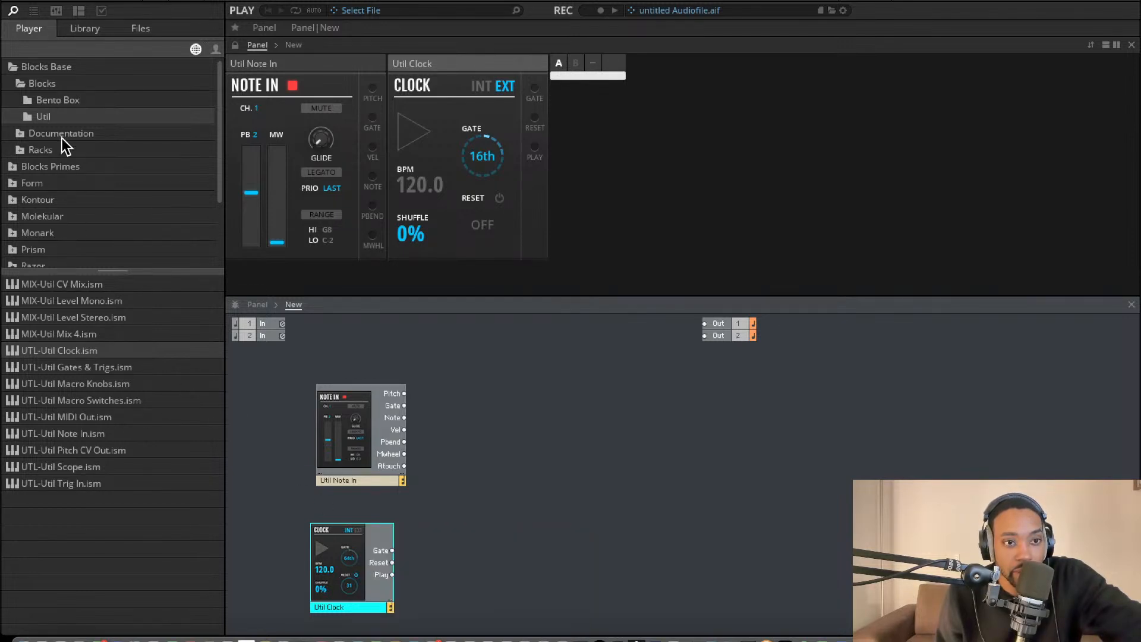
Add the Bento Box 8 Steps Sequencer beside the Clock and the Bento Box Oscillator beside Note In
{"action": "left_click", "coordinate": [59, 101]}
{"action": "left_click_drag", "start_coordinate": [156, 452], "coordinate": [491, 580]}
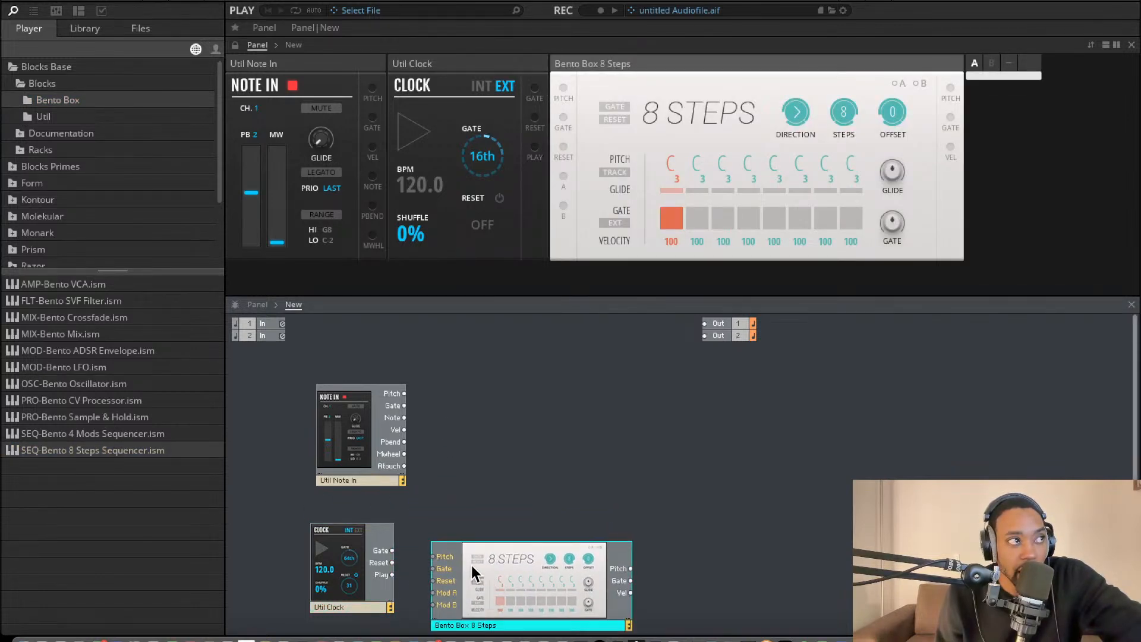
{"action": "left_click_drag", "start_coordinate": [89, 383], "coordinate": [550, 434]}
{"action": "left_click_drag", "start_coordinate": [616, 445], "coordinate": [559, 430]}
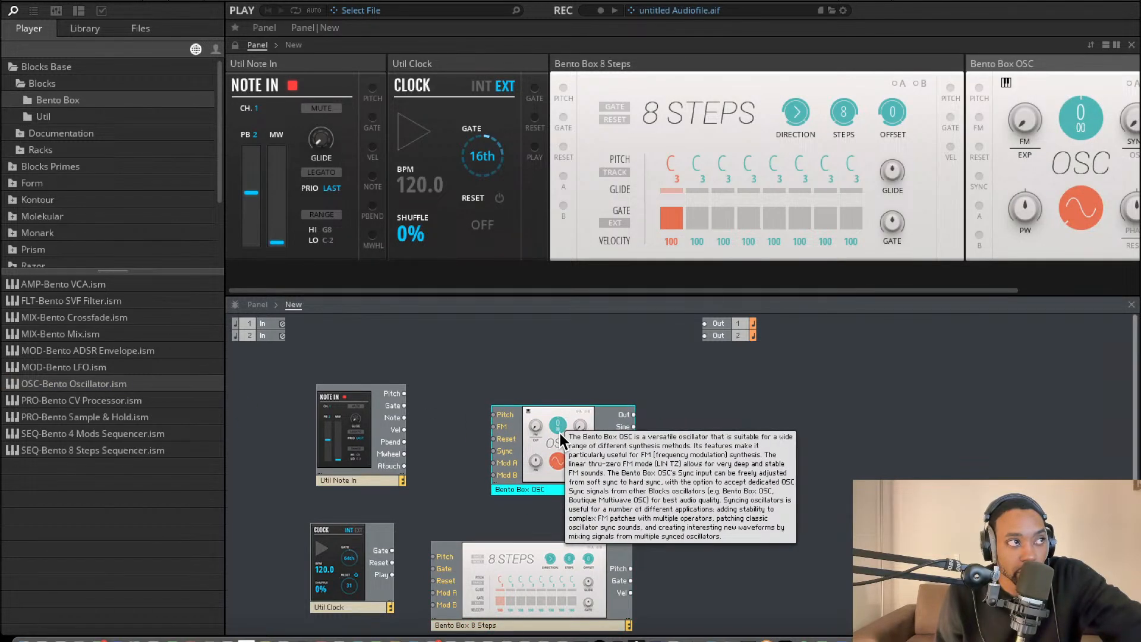
{"action": "left_click_drag", "start_coordinate": [551, 426], "coordinate": [537, 427]}
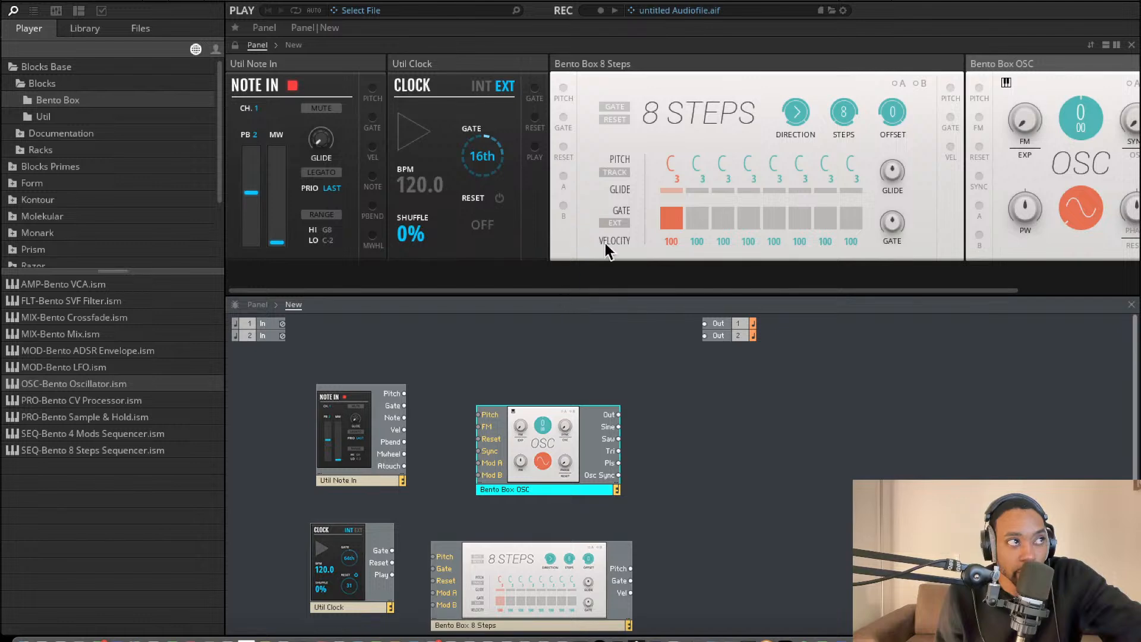
{"action": "scroll", "coordinate": [641, 198], "scroll_direction": "right", "scroll_amount": 3}
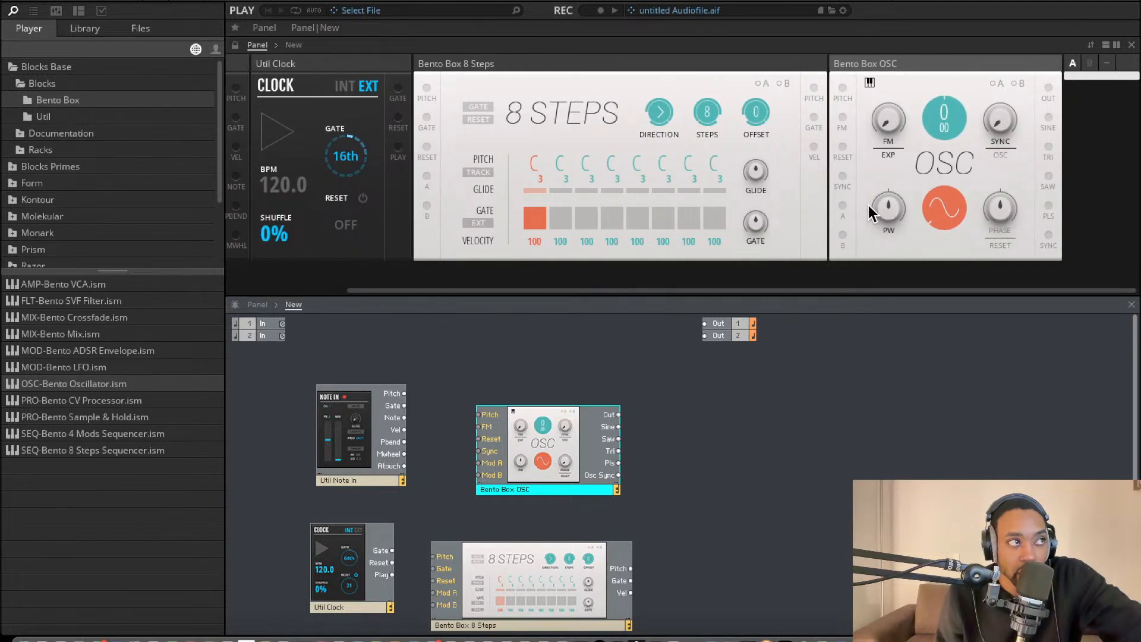
{"action": "left_click", "coordinate": [753, 324]}
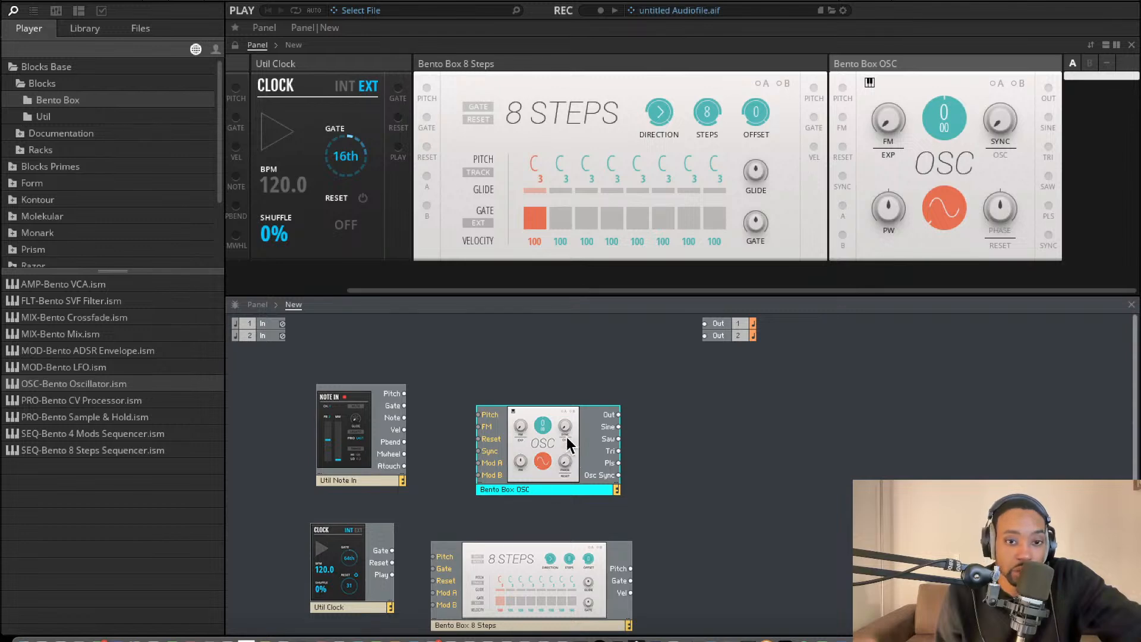
{"action": "left_click_drag", "start_coordinate": [555, 433], "coordinate": [540, 430]}
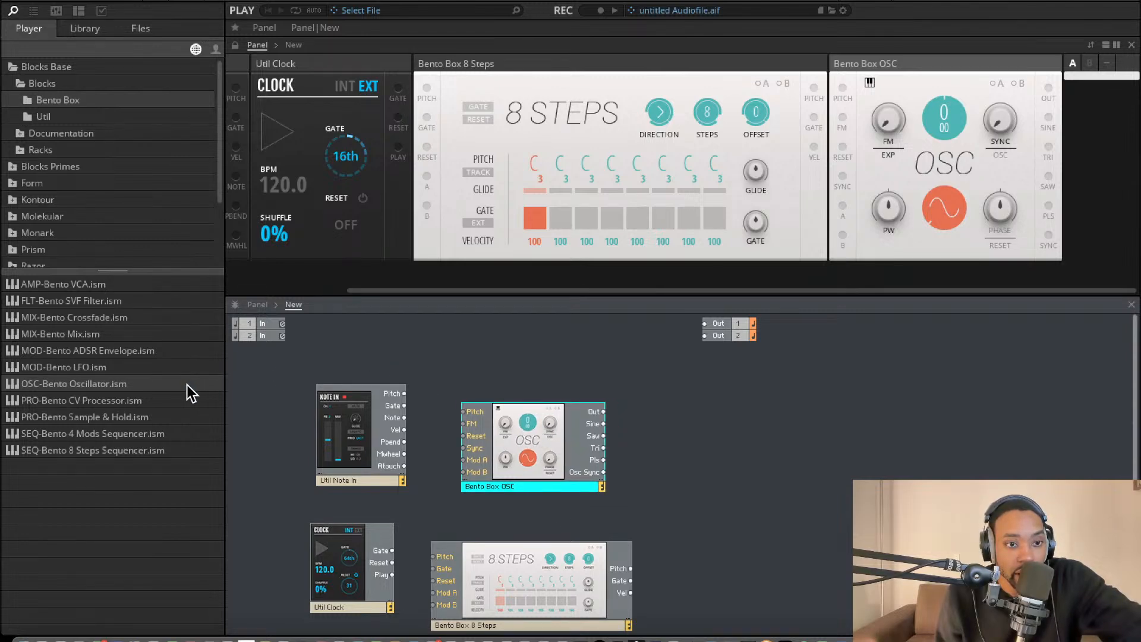
Add the Bento ADSR Envelope, Bento VCA, Util Mix 4 and Bento LFO blocks to the structure
{"action": "left_click_drag", "start_coordinate": [111, 345], "coordinate": [720, 488]}
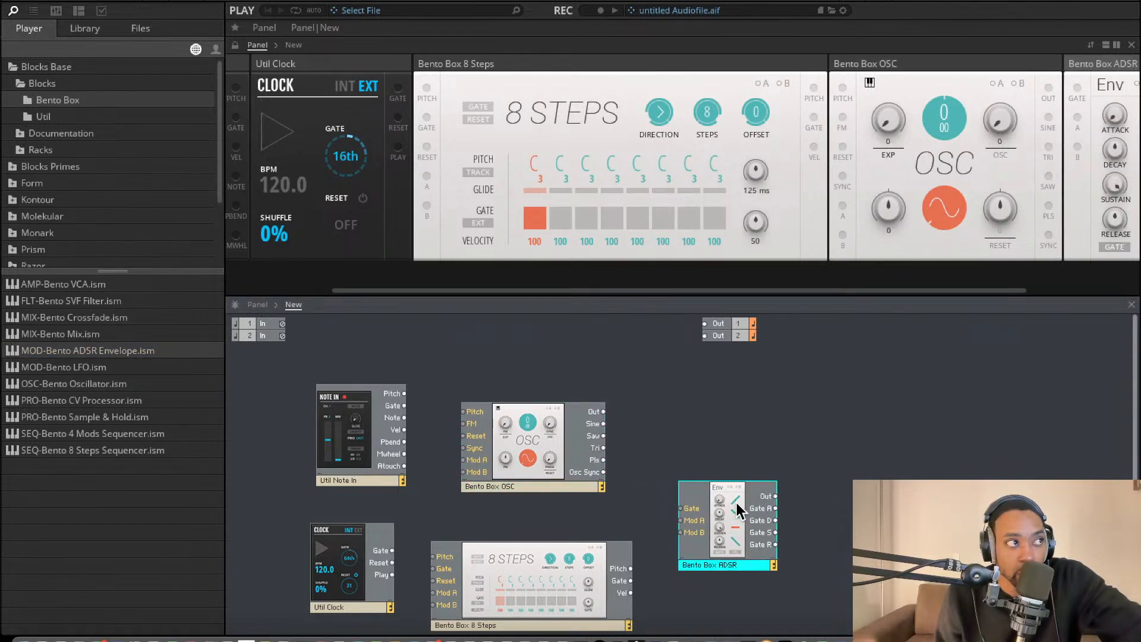
{"action": "left_click_drag", "start_coordinate": [97, 285], "coordinate": [823, 482]}
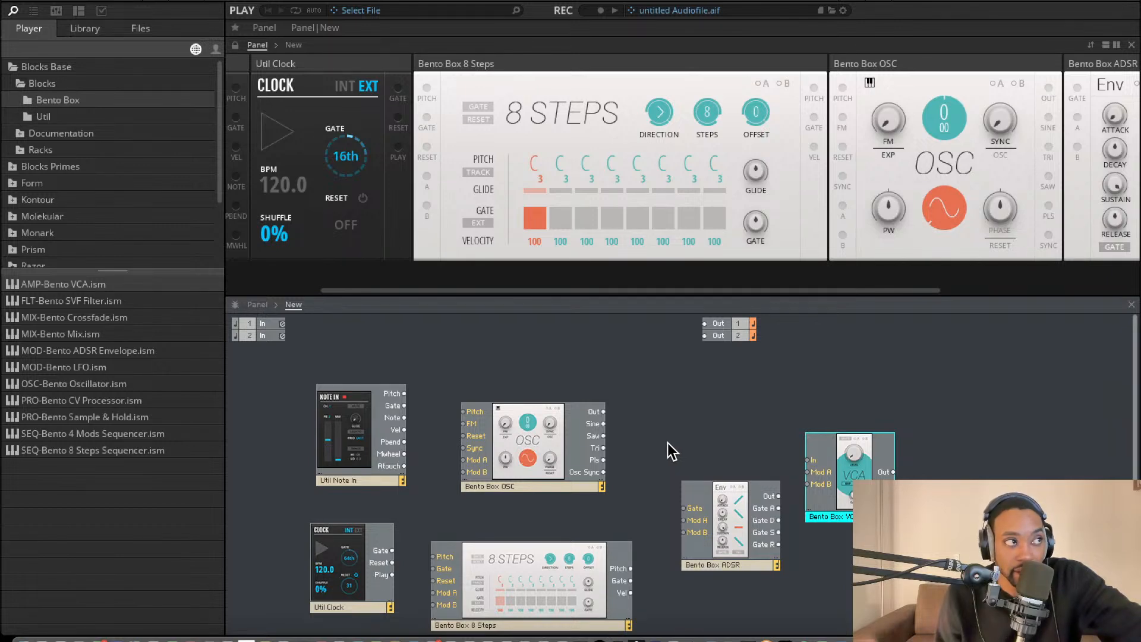
{"action": "left_click", "coordinate": [70, 113]}
{"action": "left_click_drag", "start_coordinate": [80, 338], "coordinate": [981, 469]}
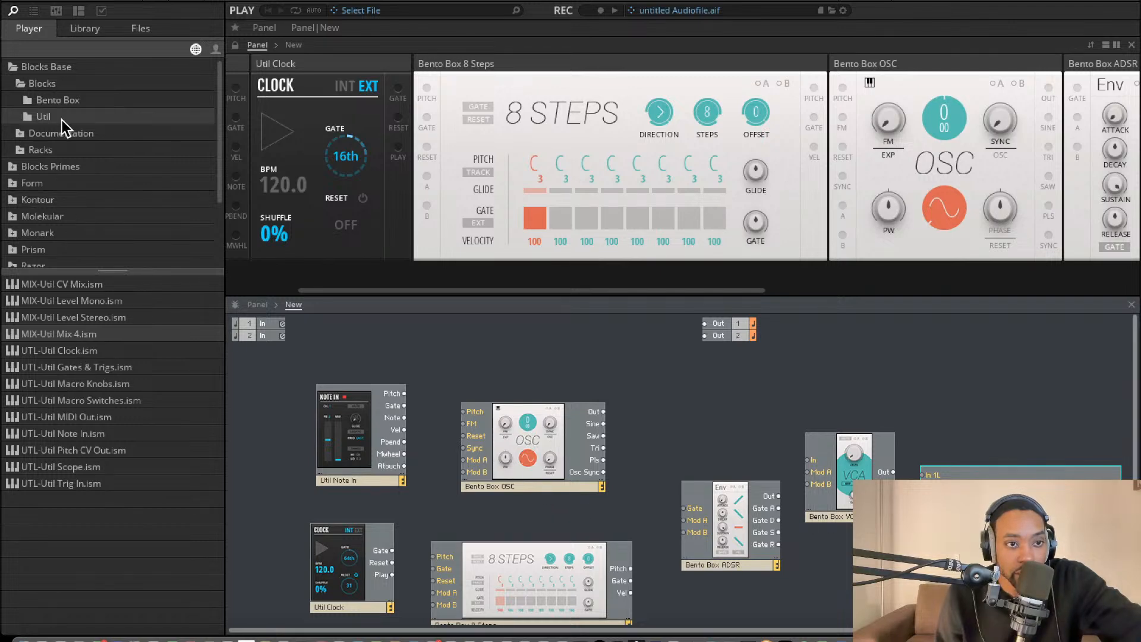
{"action": "left_click", "coordinate": [58, 100]}
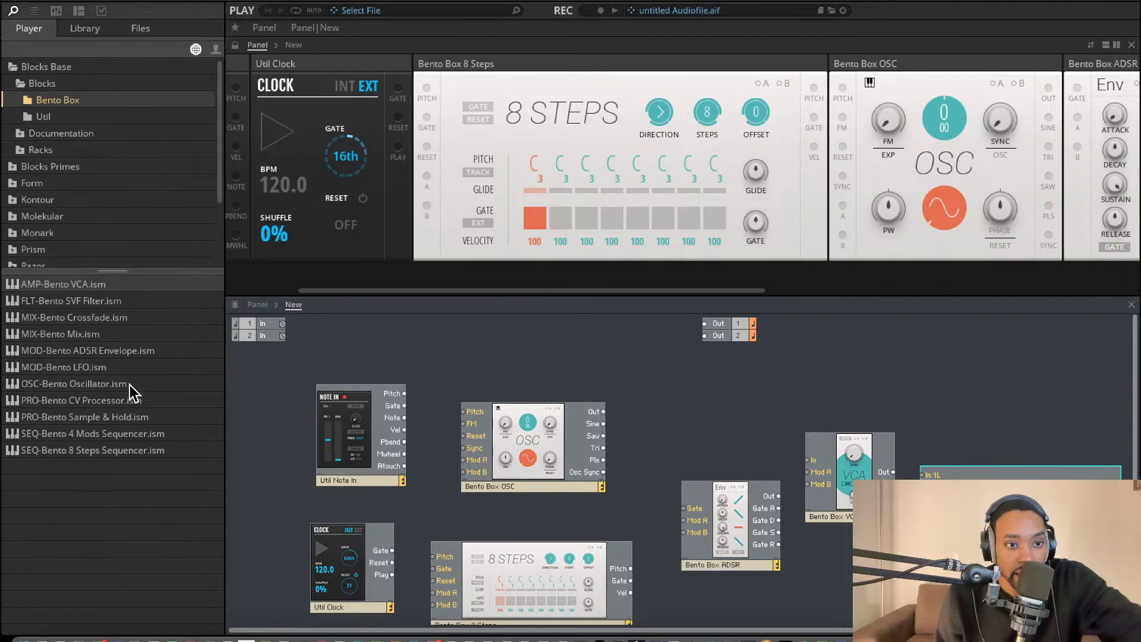
{"action": "left_click_drag", "start_coordinate": [94, 368], "coordinate": [726, 611]}
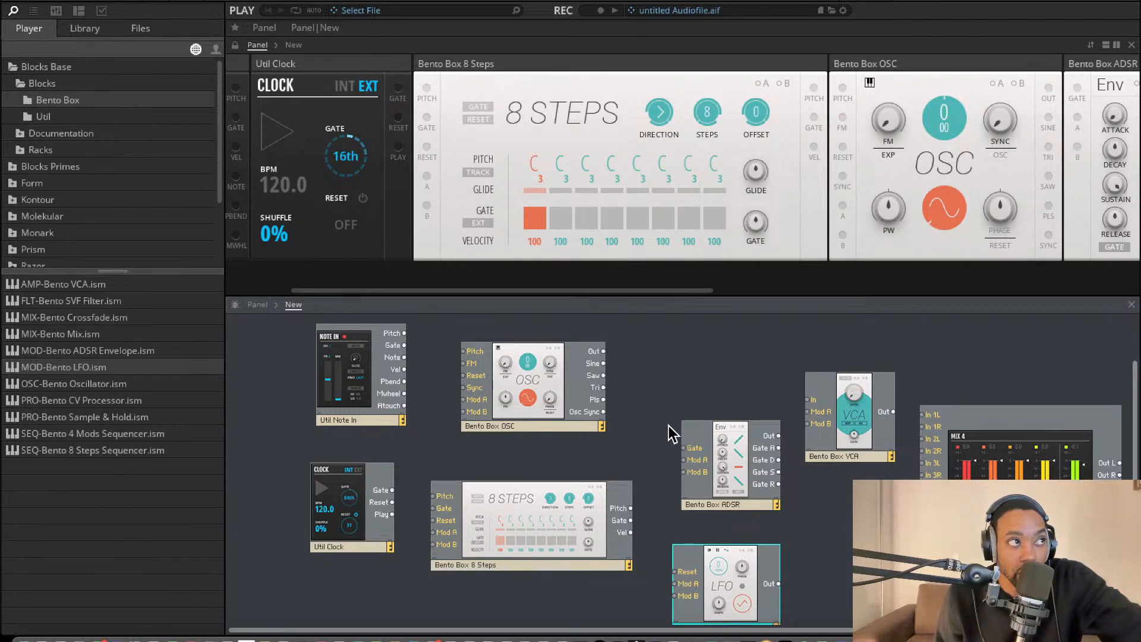
Connect Note In's Pitch output to the oscillator's Pitch input and the oscillator's Out to the VCA's In
{"action": "scroll", "coordinate": [594, 429], "scroll_direction": "up", "scroll_amount": 2}
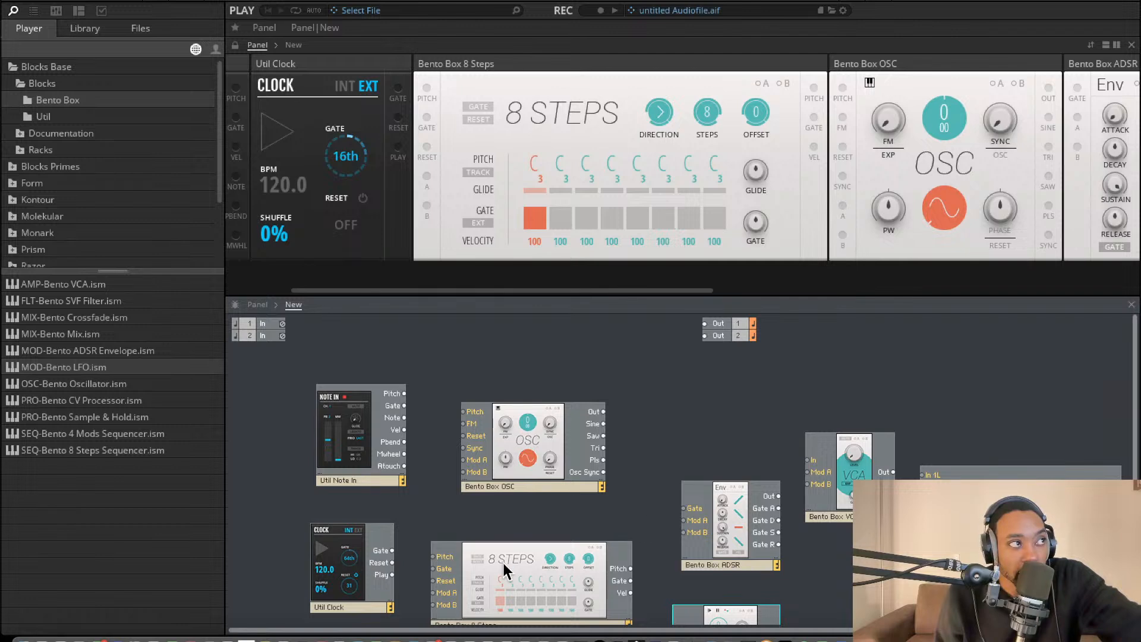
{"action": "left_click_drag", "start_coordinate": [404, 393], "coordinate": [500, 414]}
{"action": "left_click_drag", "start_coordinate": [578, 405], "coordinate": [717, 535]}
{"action": "left_click", "coordinate": [724, 485]}
Wire Note In's Gate to the ADSR's Gate and the ADSR's Out to VCA Mod A, moving the oscillator closer to the VCA
{"action": "scroll", "coordinate": [723, 482], "scroll_direction": "down", "scroll_amount": 3}
{"action": "left_click_drag", "start_coordinate": [723, 473], "coordinate": [719, 509]}
{"action": "left_click_drag", "start_coordinate": [682, 472], "coordinate": [405, 330]}
{"action": "left_click_drag", "start_coordinate": [776, 460], "coordinate": [585, 327]}
{"action": "left_click_drag", "start_coordinate": [544, 358], "coordinate": [701, 364]}
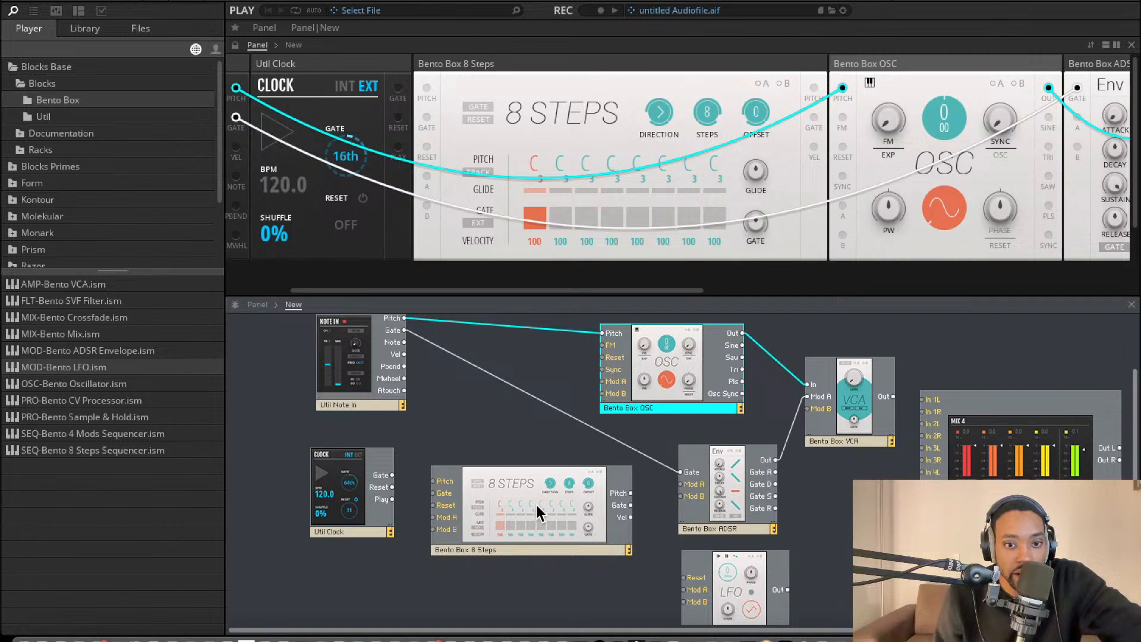
Connect the VCA's Out to Mix 4 inputs 1L and 1R, and place the LFO before the oscillator with its Out wired to Sync
{"action": "left_click_drag", "start_coordinate": [928, 403], "coordinate": [927, 413]}
{"action": "left_click_drag", "start_coordinate": [743, 579], "coordinate": [600, 371]}
{"action": "scroll", "coordinate": [603, 367], "scroll_direction": "down", "scroll_amount": 1}
{"action": "scroll", "coordinate": [668, 184], "scroll_direction": "down", "scroll_amount": 3}
{"action": "scroll", "coordinate": [669, 189], "scroll_direction": "right", "scroll_amount": 3}
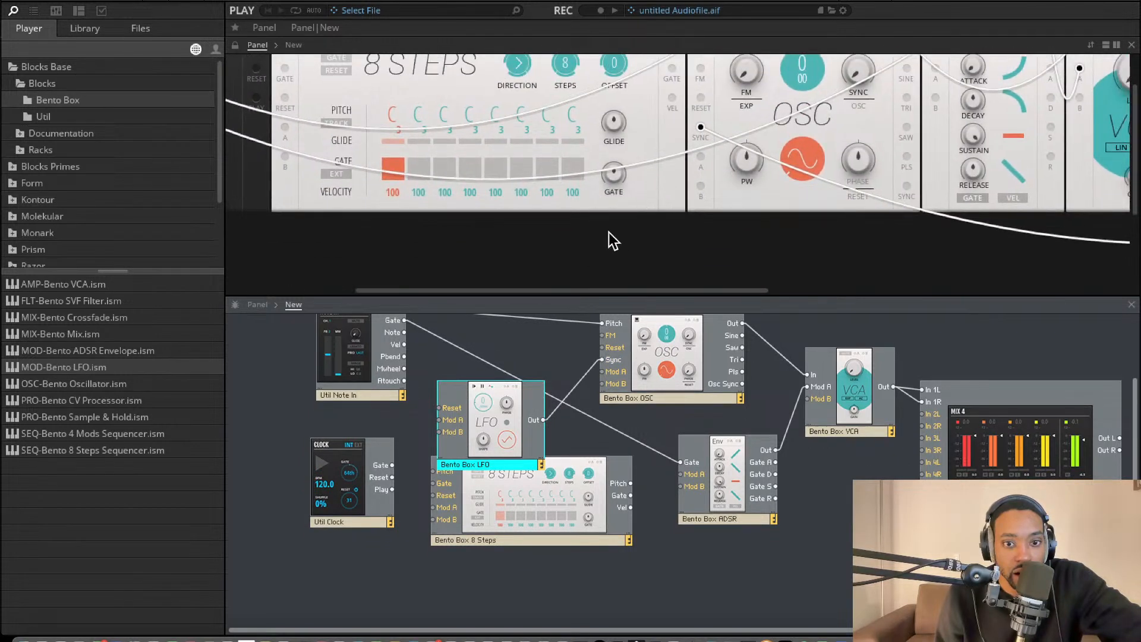
{"action": "left_click_drag", "start_coordinate": [506, 408], "coordinate": [506, 378]}
{"action": "left_click", "coordinate": [586, 457]}
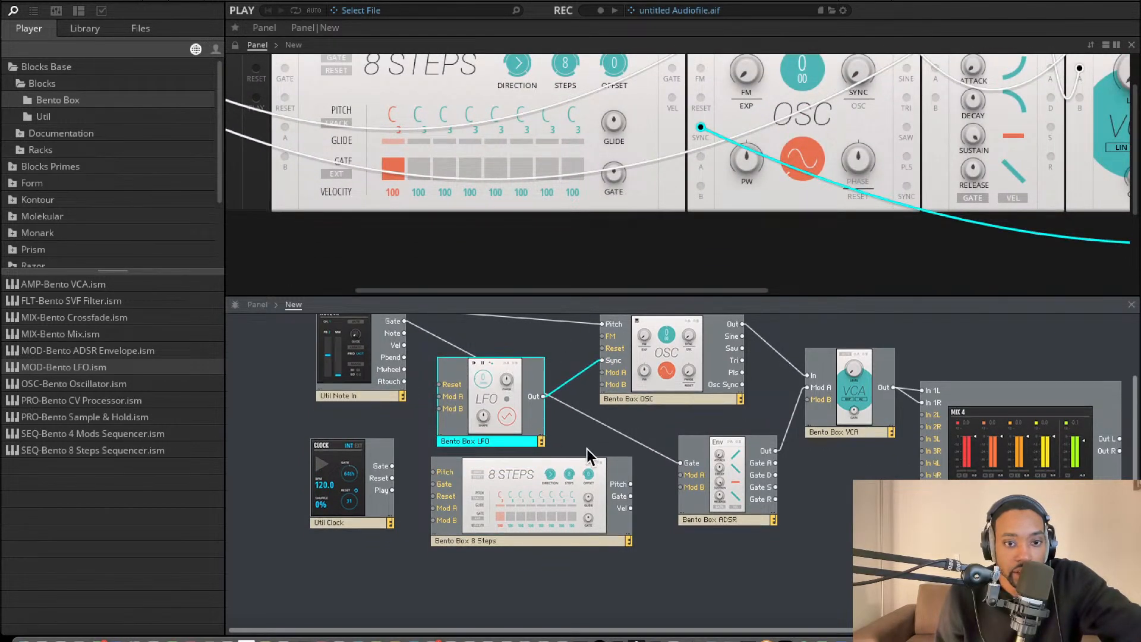
Rearrange the Clock and 8 Steps blocks so they sit clear below Note In and the LFO
{"action": "scroll", "coordinate": [587, 452], "scroll_direction": "up", "scroll_amount": 1}
{"action": "left_click_drag", "start_coordinate": [538, 541], "coordinate": [513, 576]}
{"action": "left_click_drag", "start_coordinate": [365, 532], "coordinate": [305, 530]}
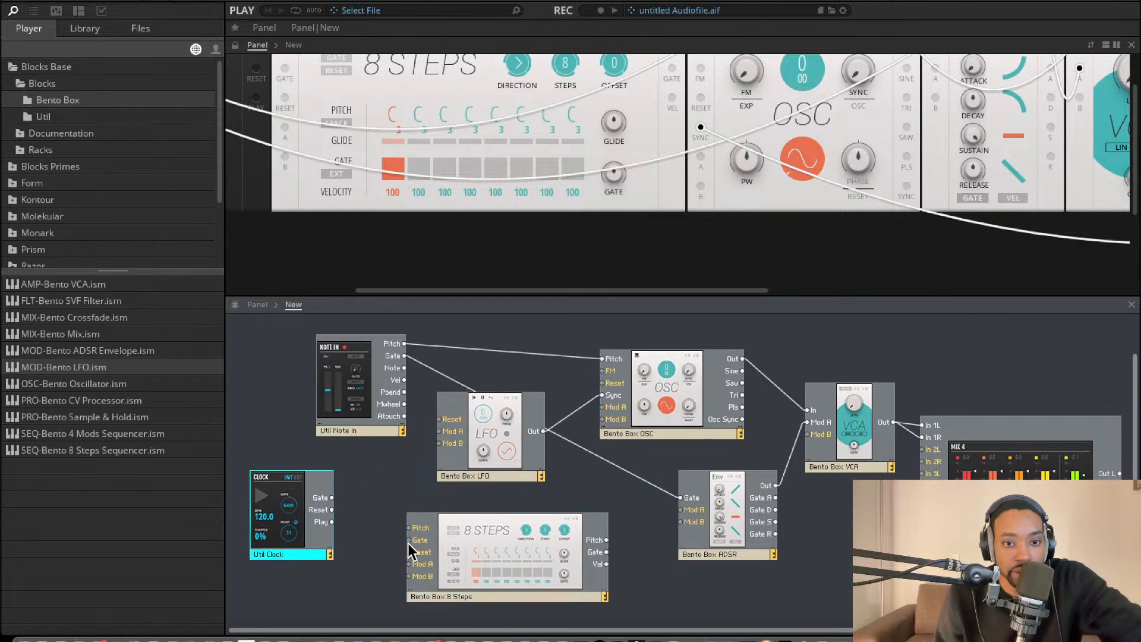
{"action": "left_click_drag", "start_coordinate": [411, 547], "coordinate": [368, 541]}
Raise the VCA's Level to about 30.7
{"action": "scroll", "coordinate": [1028, 110], "scroll_direction": "right", "scroll_amount": 3}
{"action": "scroll", "coordinate": [1028, 109], "scroll_direction": "down", "scroll_amount": 2}
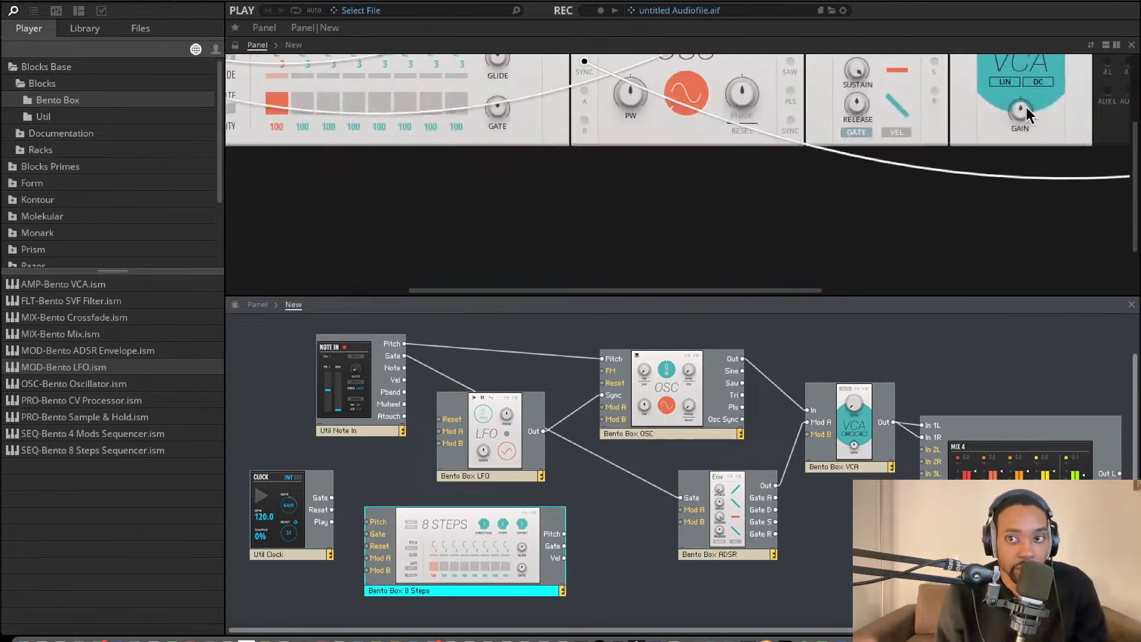
{"action": "scroll", "coordinate": [1024, 110], "scroll_direction": "up", "scroll_amount": 4}
{"action": "left_click_drag", "start_coordinate": [1049, 122], "coordinate": [1045, 33]}
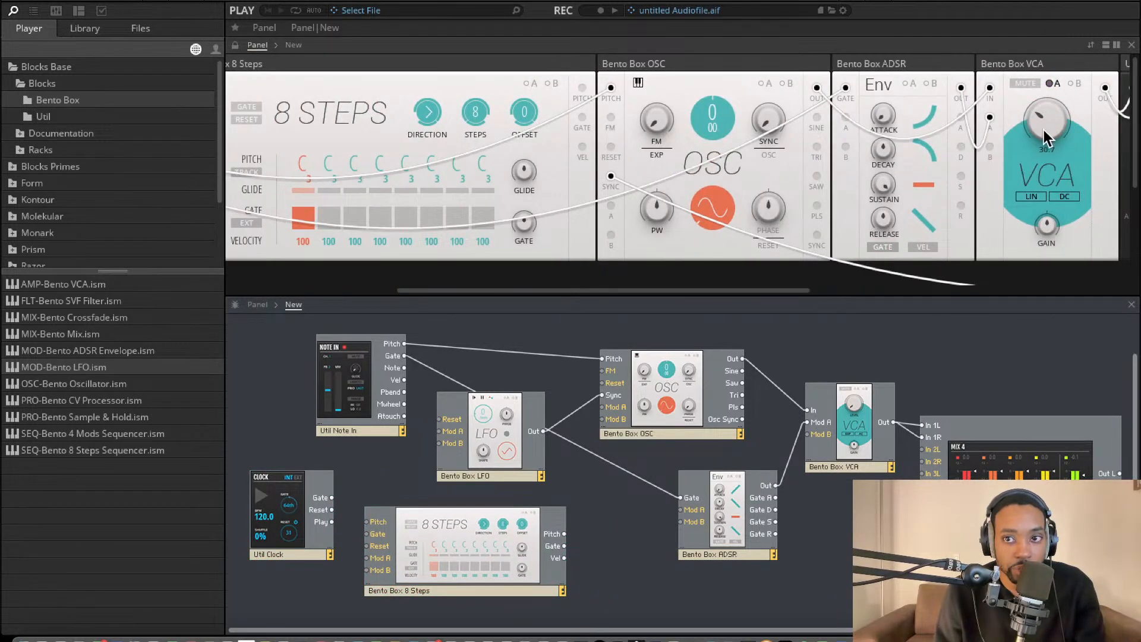
Connect the Mix 4 block's left and right outputs to main outputs 1 and 2
{"action": "scroll", "coordinate": [925, 374], "scroll_direction": "up", "scroll_amount": 1}
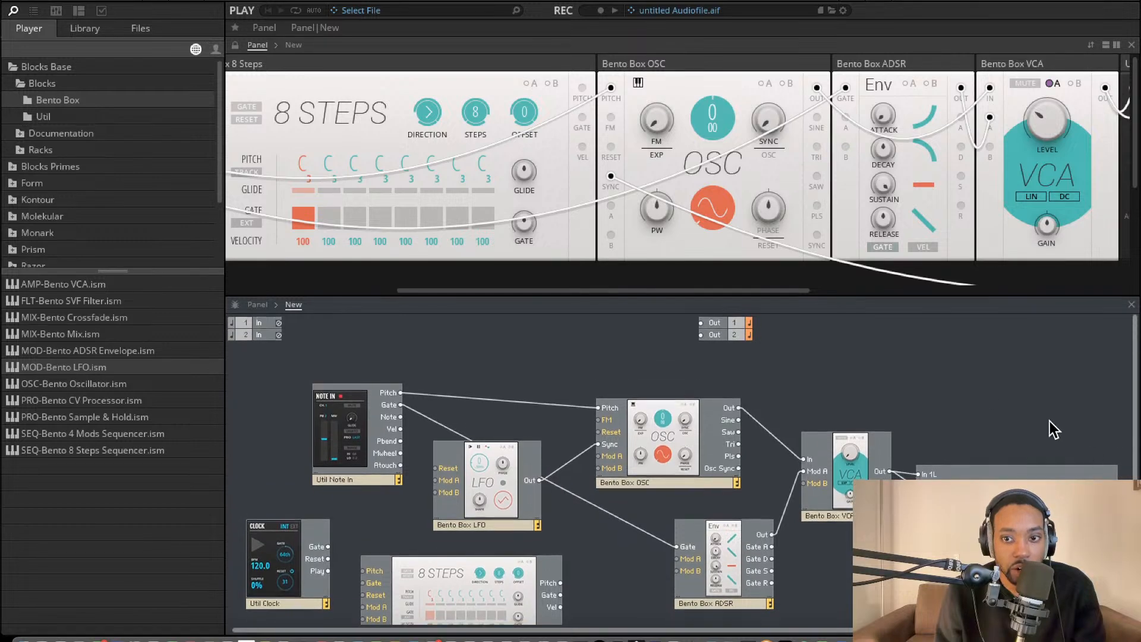
{"action": "left_click_drag", "start_coordinate": [1005, 469], "coordinate": [699, 325]}
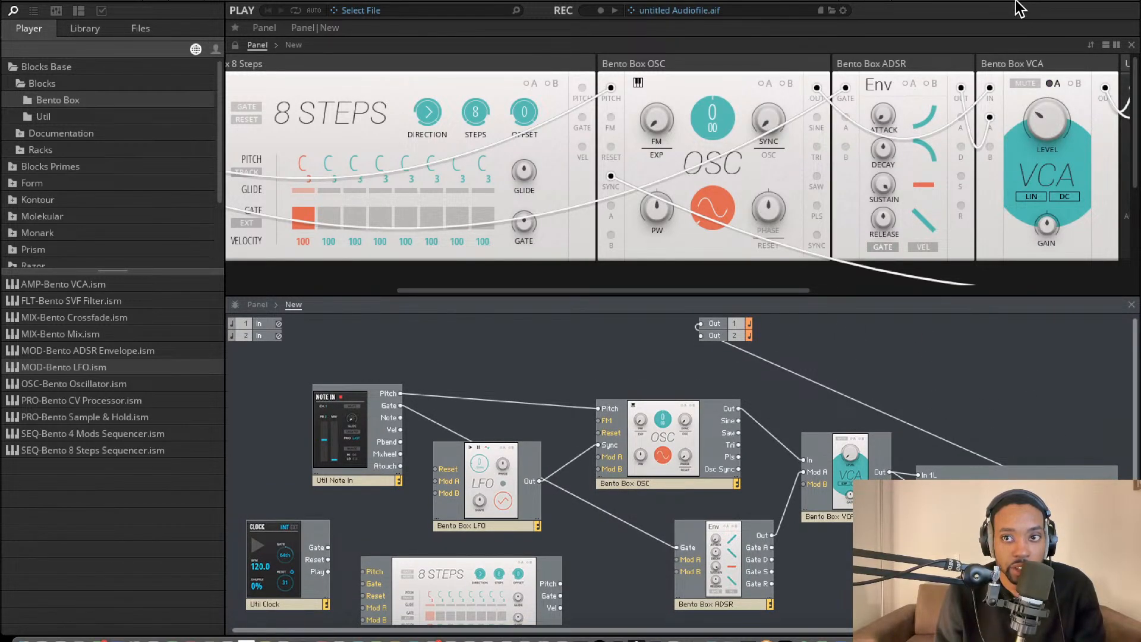
{"action": "left_click_drag", "start_coordinate": [1117, 525], "coordinate": [695, 337]}
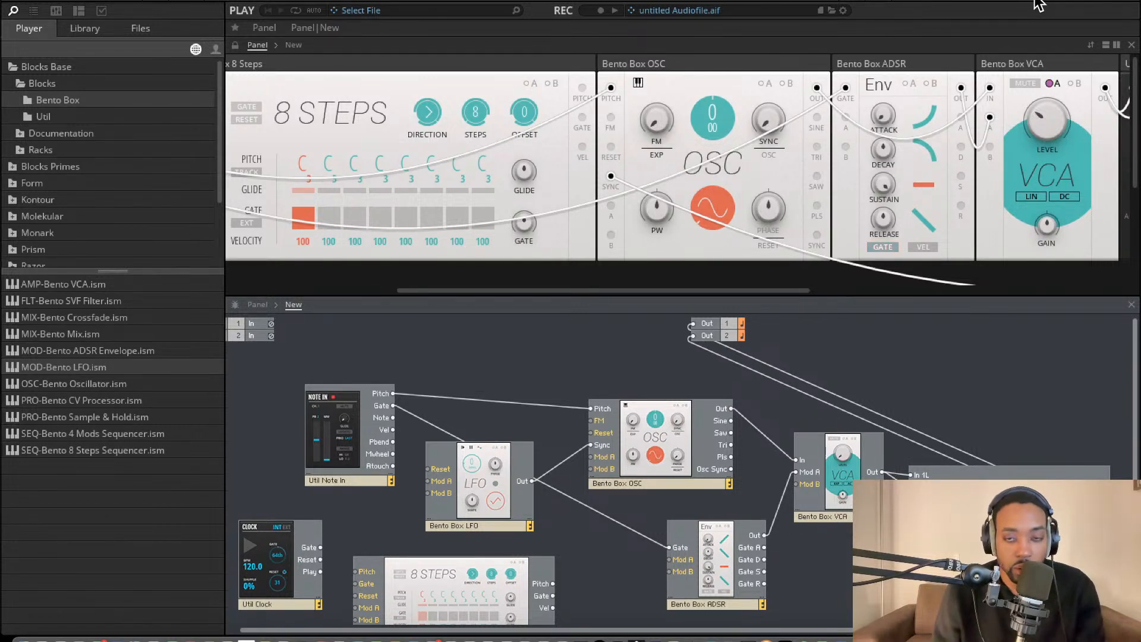
Wire Note In's Pitch and the Clock's Gate and Reset into 8 Steps, and route the sequencer's Pitch output to the oscillator's Pitch
{"action": "scroll", "coordinate": [496, 509], "scroll_direction": "down", "scroll_amount": 2}
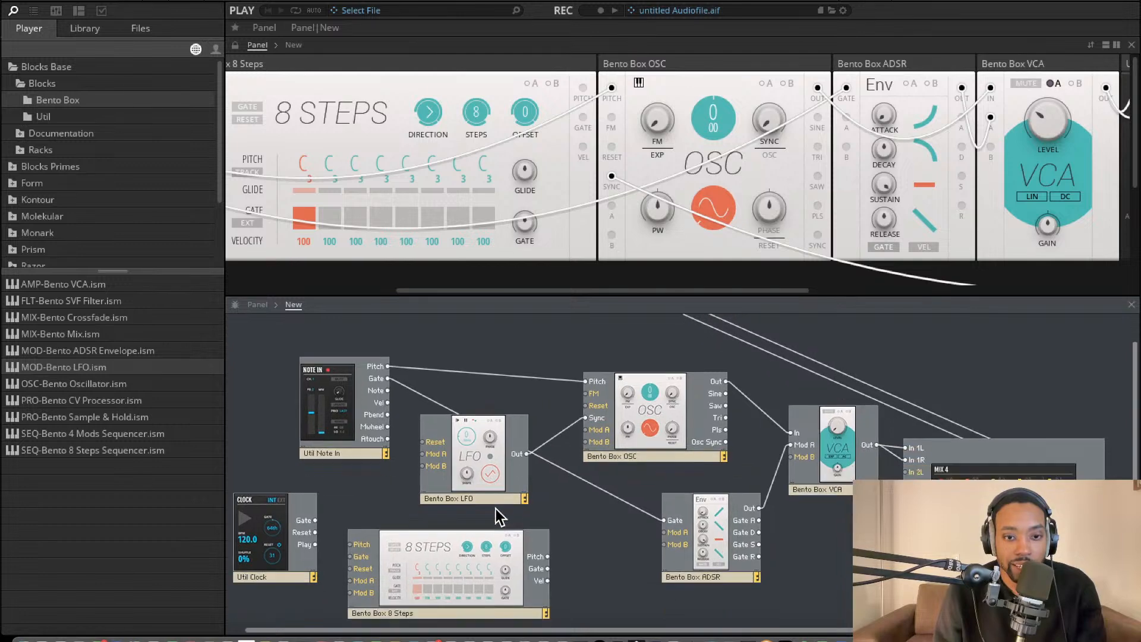
{"action": "scroll", "coordinate": [378, 543], "scroll_direction": "left", "scroll_amount": 2}
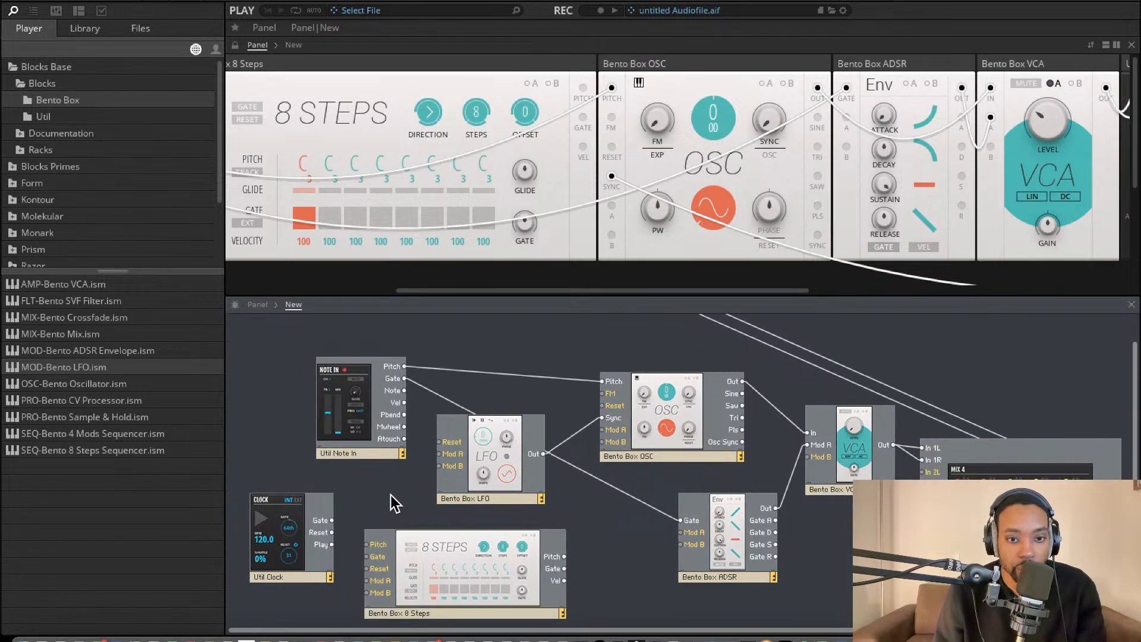
{"action": "left_click", "coordinate": [437, 587]}
{"action": "left_click_drag", "start_coordinate": [438, 586], "coordinate": [435, 588]}
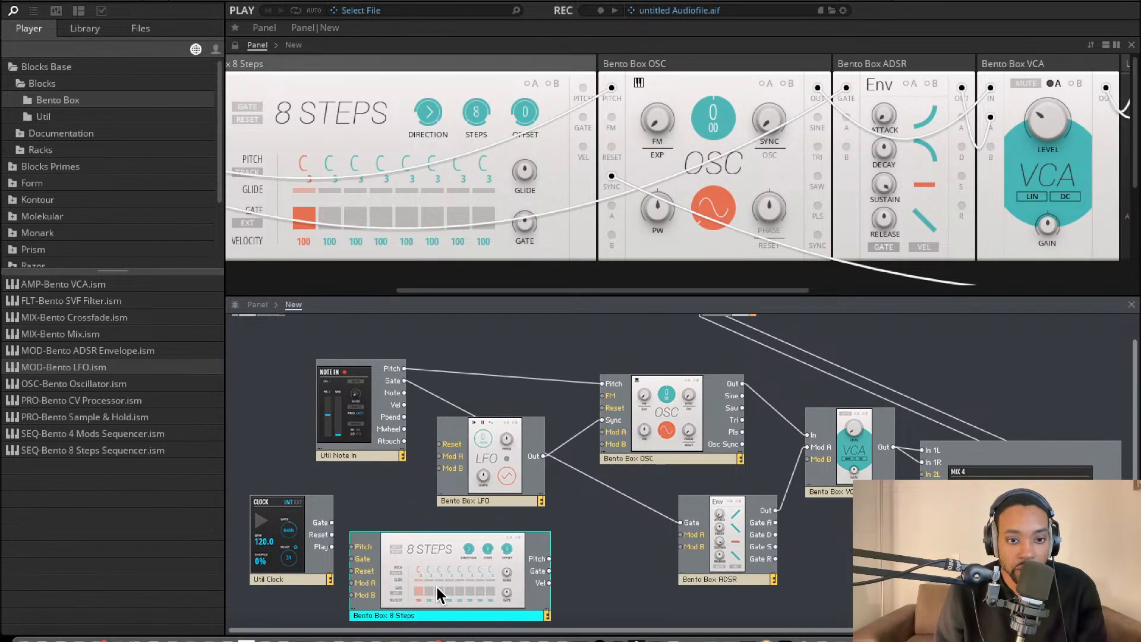
{"action": "left_click_drag", "start_coordinate": [601, 383], "coordinate": [562, 542]}
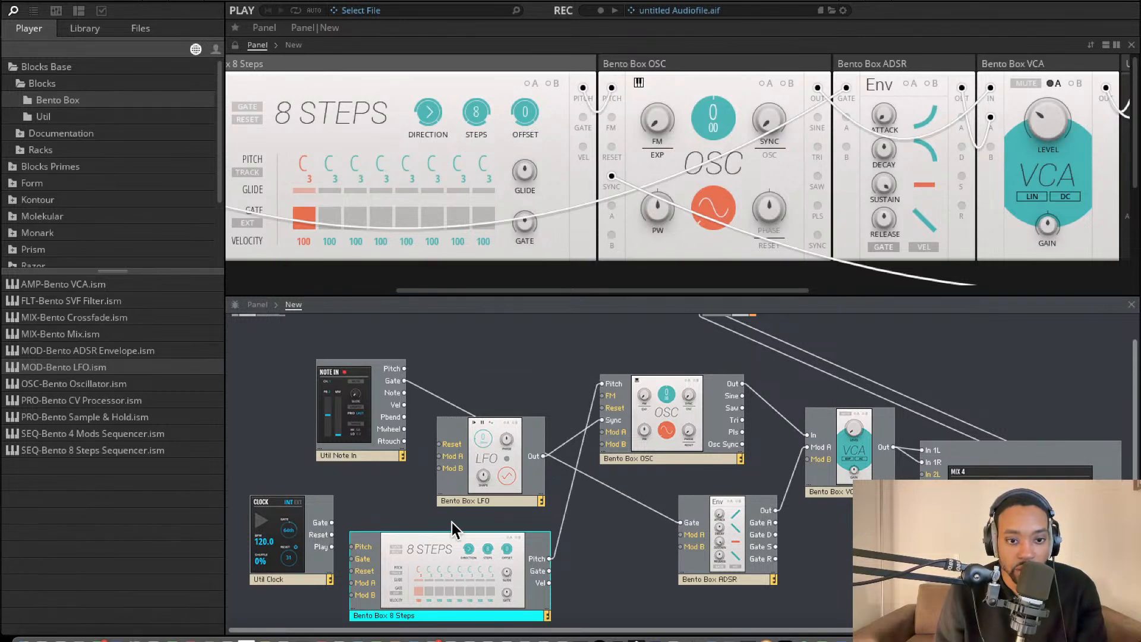
{"action": "left_click_drag", "start_coordinate": [348, 555], "coordinate": [405, 369]}
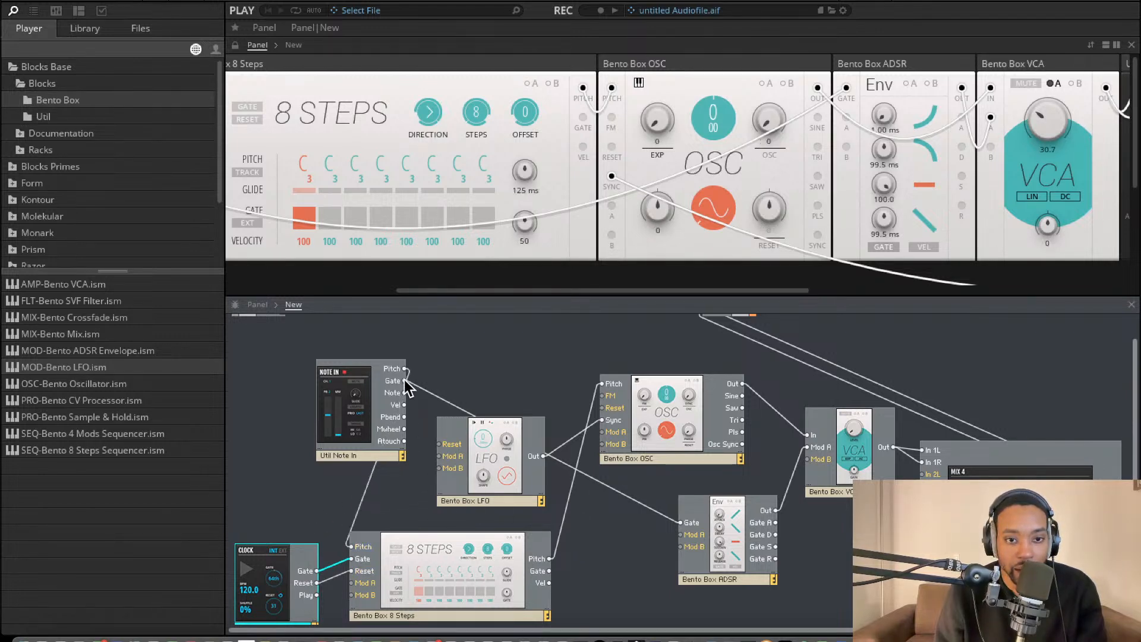
Turn down the VCA's Level and adjust its Mod A modulation amount
{"action": "scroll", "coordinate": [790, 171], "scroll_direction": "right", "scroll_amount": 3}
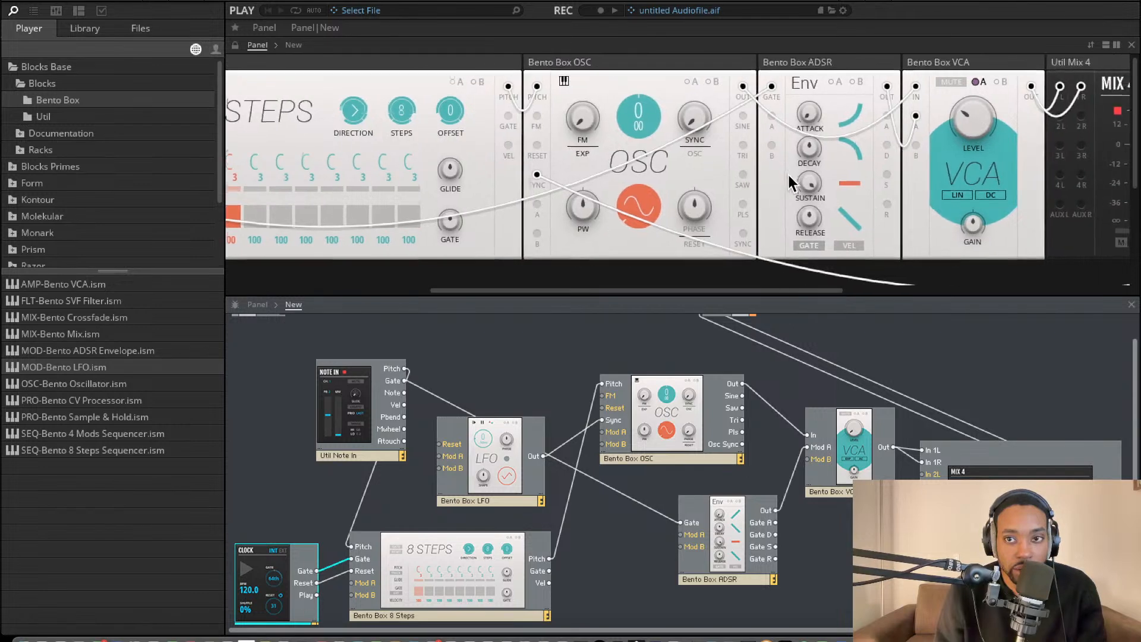
{"action": "scroll", "coordinate": [789, 171], "scroll_direction": "left", "scroll_amount": 4}
{"action": "left_click_drag", "start_coordinate": [1086, 111], "coordinate": [1061, 308]}
{"action": "left_click", "coordinate": [1086, 68]}
{"action": "left_click_drag", "start_coordinate": [1078, 104], "coordinate": [1066, 149]}
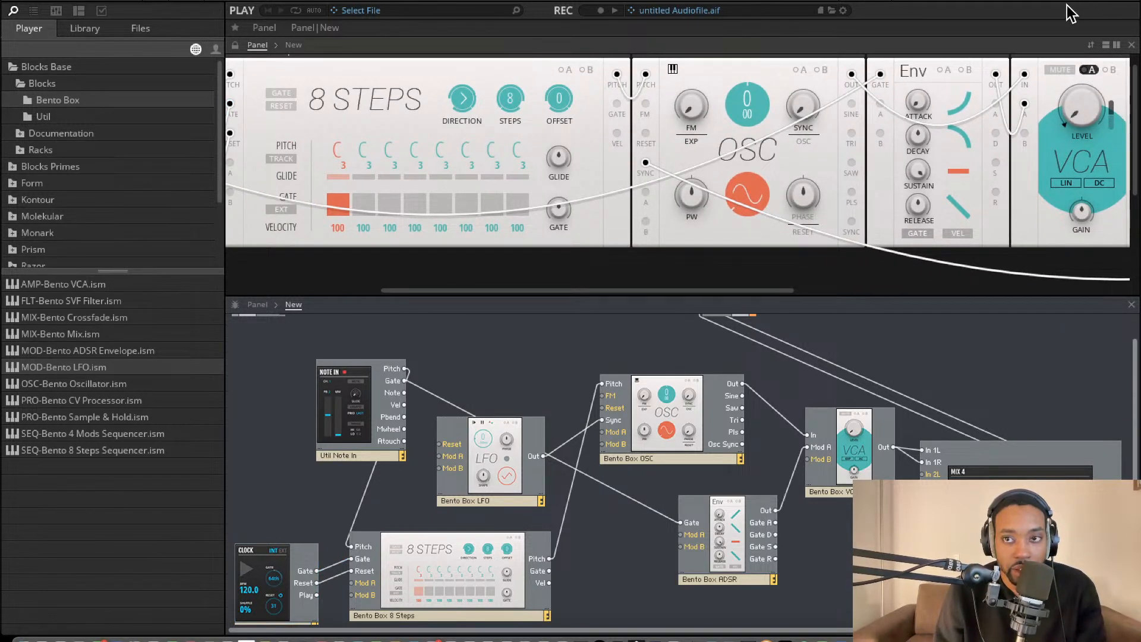
Set the Clock block to its internal source and start it running
{"action": "scroll", "coordinate": [658, 186], "scroll_direction": "right", "scroll_amount": 1}
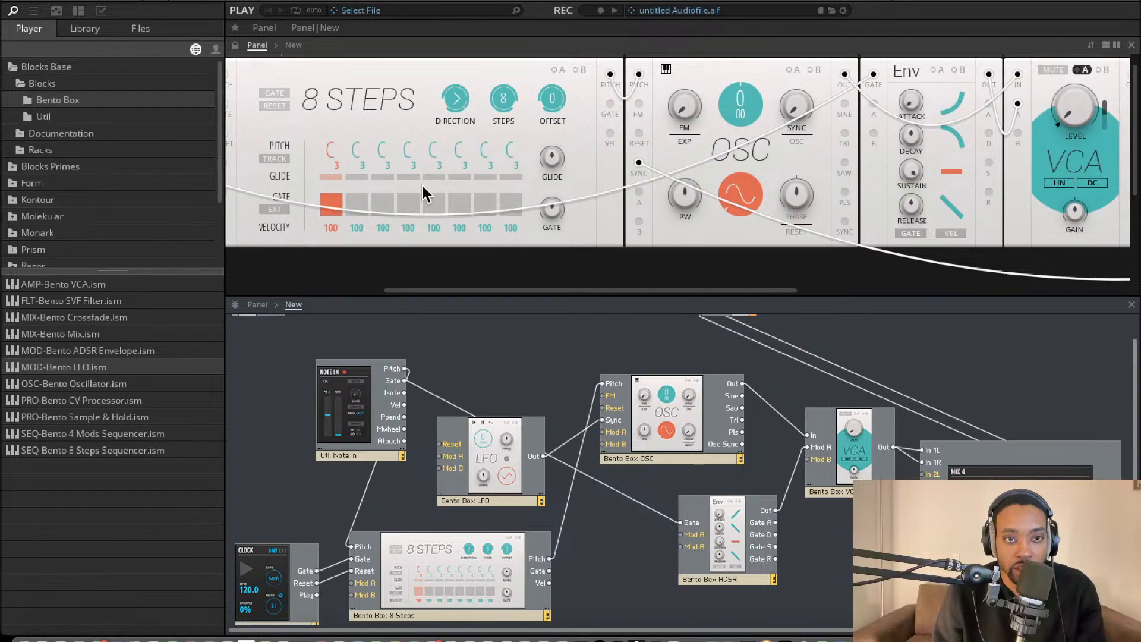
{"action": "scroll", "coordinate": [466, 121], "scroll_direction": "right", "scroll_amount": 12}
{"action": "scroll", "coordinate": [603, 132], "scroll_direction": "up", "scroll_amount": 1}
{"action": "scroll", "coordinate": [603, 133], "scroll_direction": "left", "scroll_amount": 8}
{"action": "scroll", "coordinate": [603, 140], "scroll_direction": "left", "scroll_amount": 8}
{"action": "scroll", "coordinate": [591, 141], "scroll_direction": "down", "scroll_amount": 3}
{"action": "scroll", "coordinate": [591, 141], "scroll_direction": "up", "scroll_amount": 3}
{"action": "left_click", "coordinate": [481, 86]}
{"action": "left_click", "coordinate": [415, 137]}
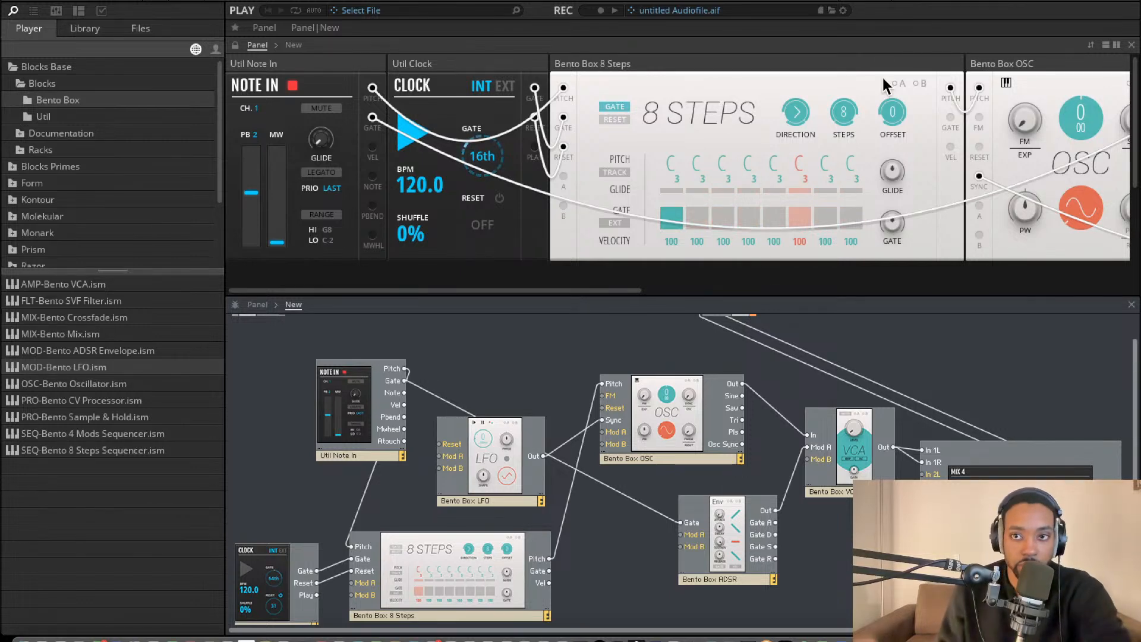
Turn on the fourth step's gate and enable pitch tracking in the 8 Steps sequencer
{"action": "left_click_drag", "start_coordinate": [799, 443], "coordinate": [807, 447]}
{"action": "left_click", "coordinate": [746, 217]}
{"action": "left_click", "coordinate": [605, 172]}
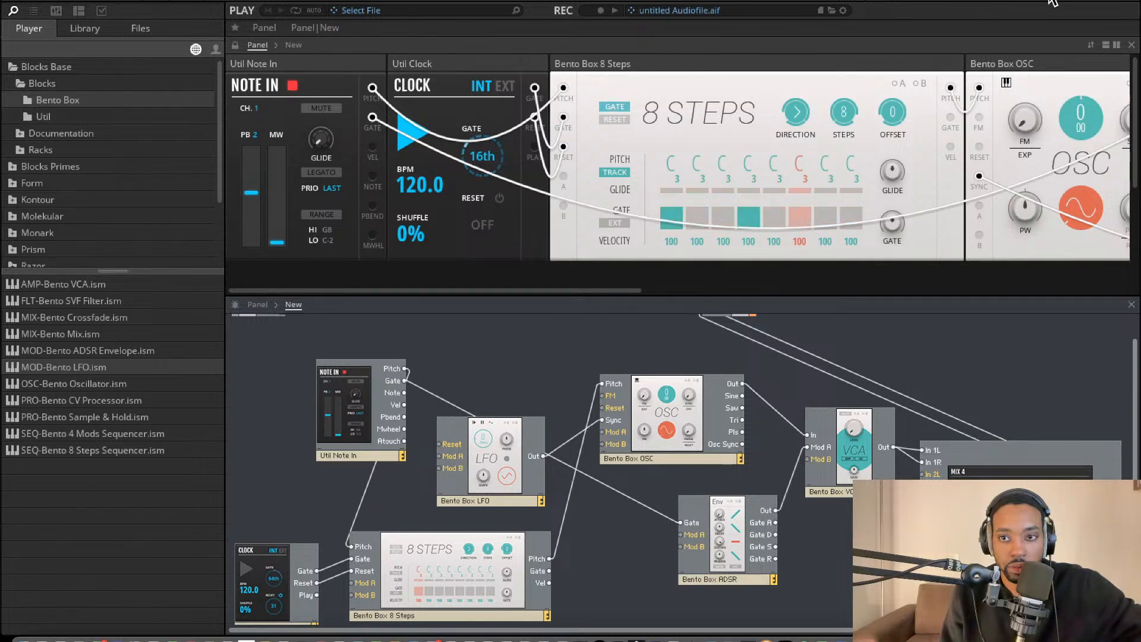
Turn the VCA's Level down to 0
{"action": "scroll", "coordinate": [951, 137], "scroll_direction": "right", "scroll_amount": 10}
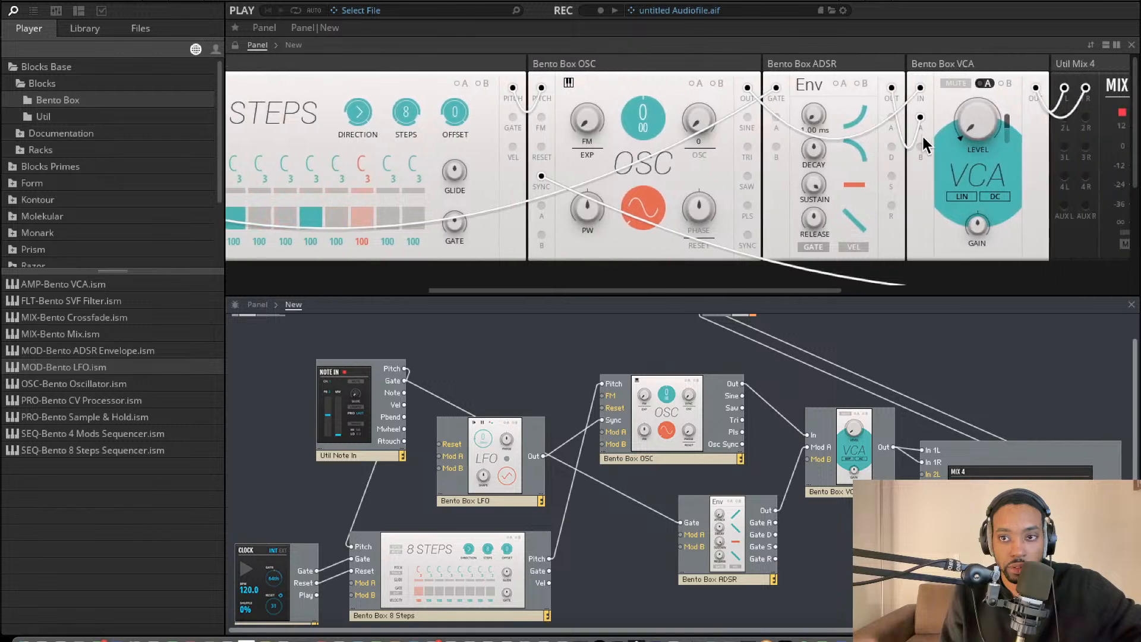
{"action": "left_click_drag", "start_coordinate": [943, 115], "coordinate": [944, 100]}
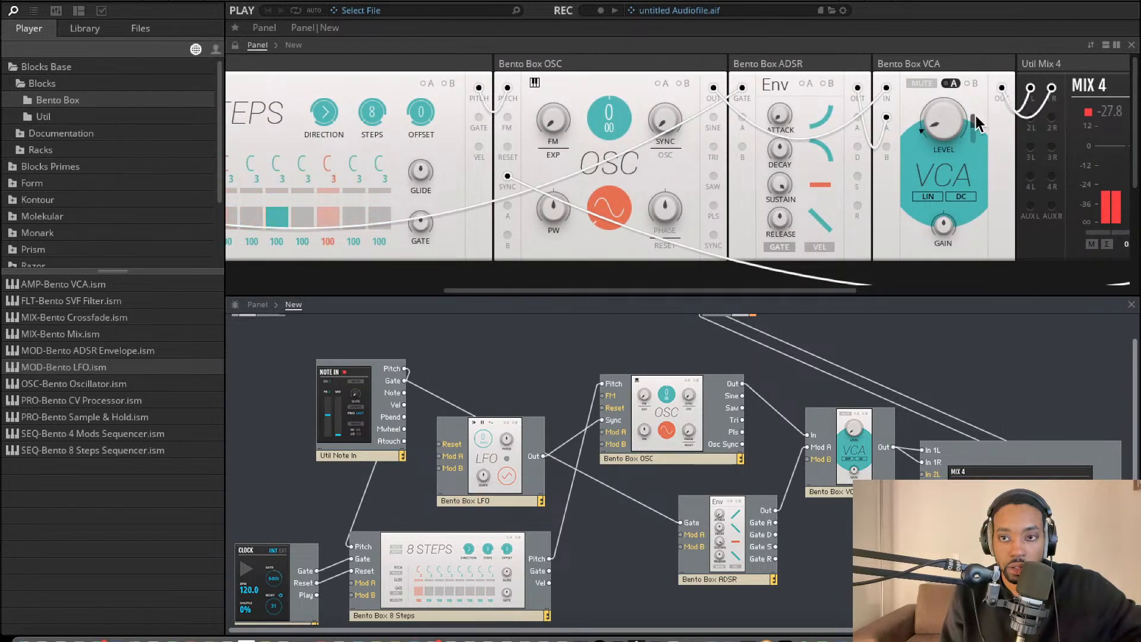
{"action": "left_click_drag", "start_coordinate": [954, 130], "coordinate": [946, 172]}
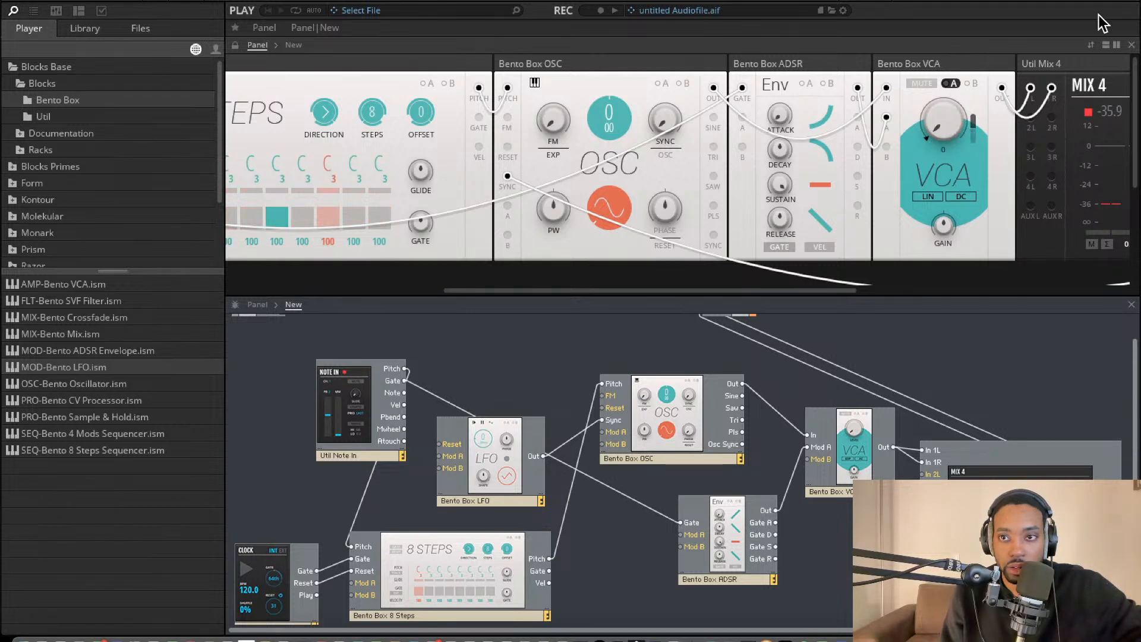
Rewire the ADSR's Gate input to the Gate output of 8 Steps
{"action": "scroll", "coordinate": [867, 153], "scroll_direction": "right", "scroll_amount": 3}
{"action": "scroll", "coordinate": [852, 154], "scroll_direction": "right", "scroll_amount": 8}
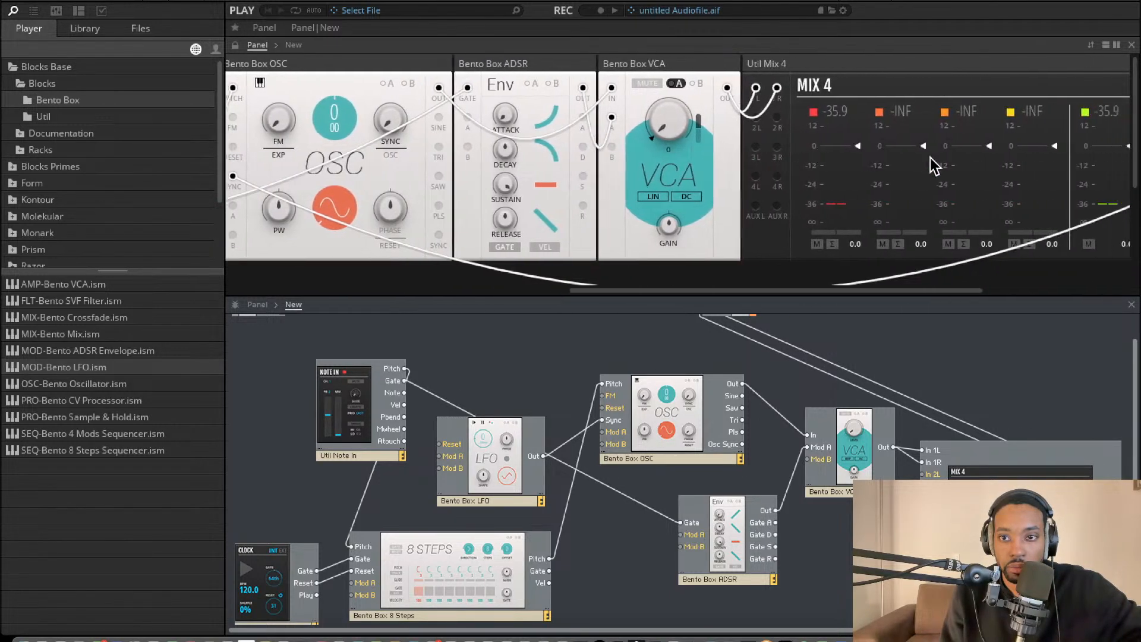
{"action": "scroll", "coordinate": [953, 446], "scroll_direction": "down", "scroll_amount": 1}
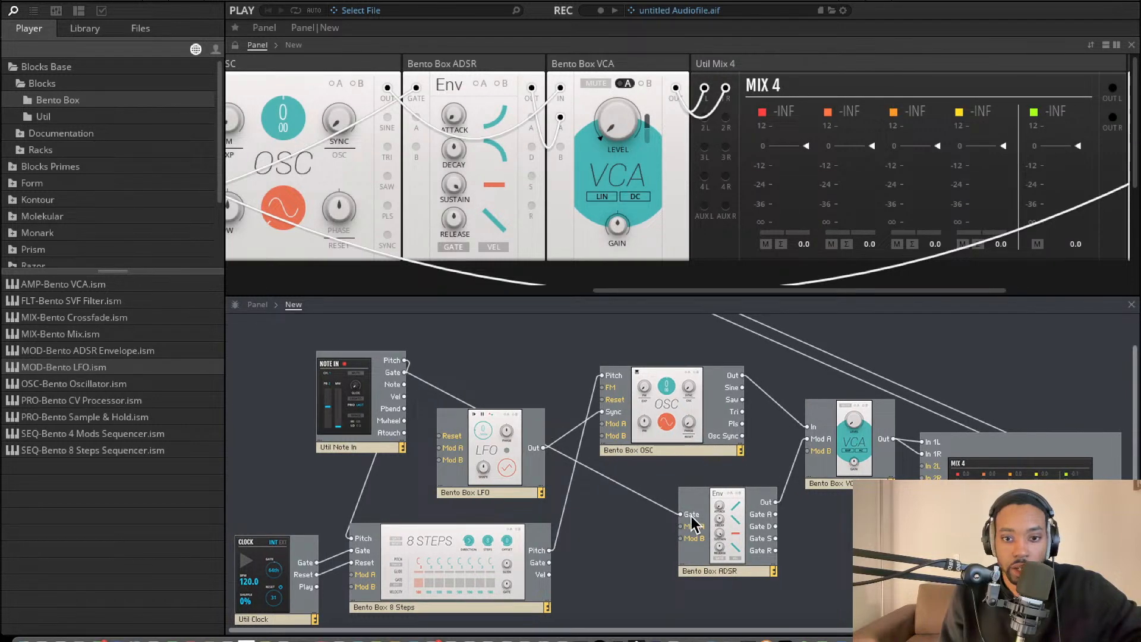
{"action": "left_click_drag", "start_coordinate": [681, 514], "coordinate": [549, 562]}
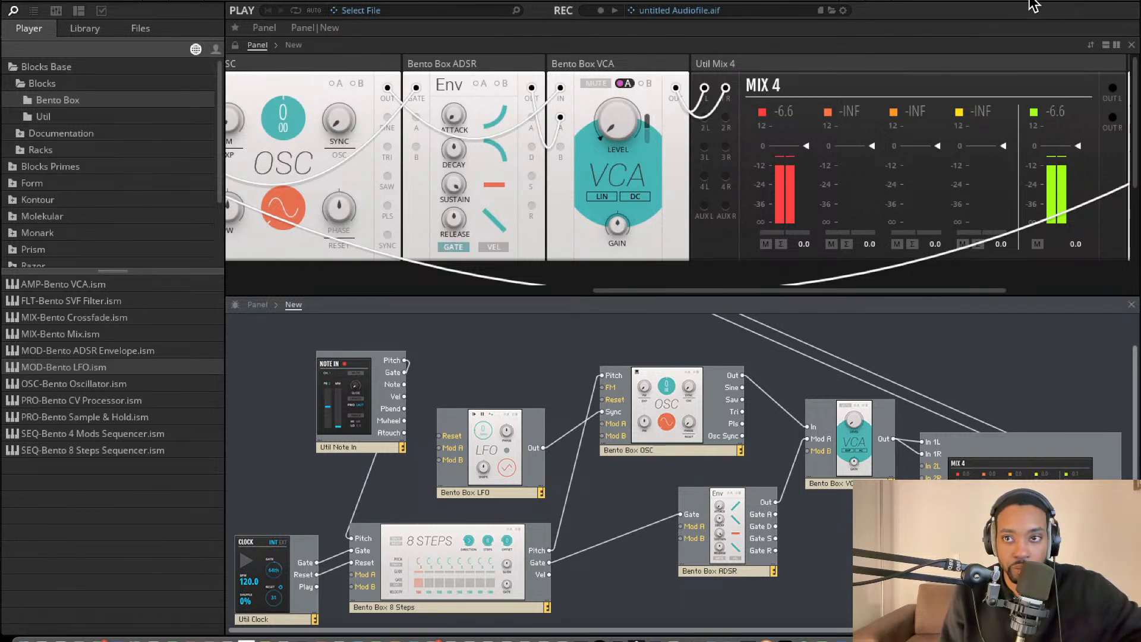
Set the pitches of sequencer steps 2, 3 and 4 to G3, F3 and C4, with Track enabled
{"action": "scroll", "coordinate": [665, 145], "scroll_direction": "left", "scroll_amount": 3}
{"action": "scroll", "coordinate": [374, 153], "scroll_direction": "left", "scroll_amount": 2}
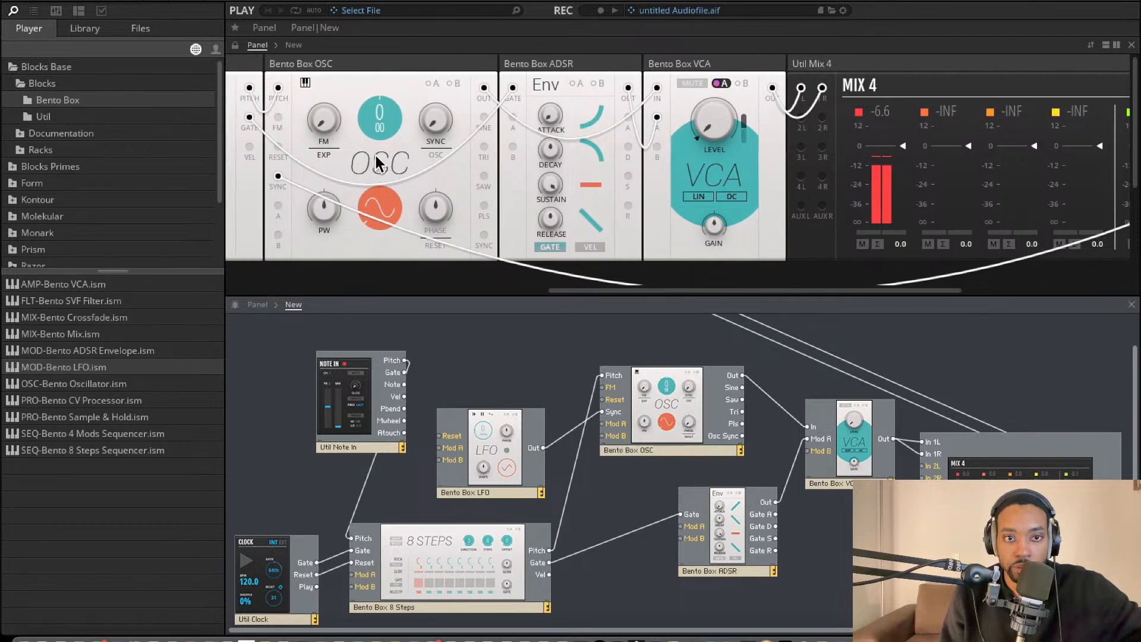
{"action": "scroll", "coordinate": [375, 152], "scroll_direction": "left", "scroll_amount": 8}
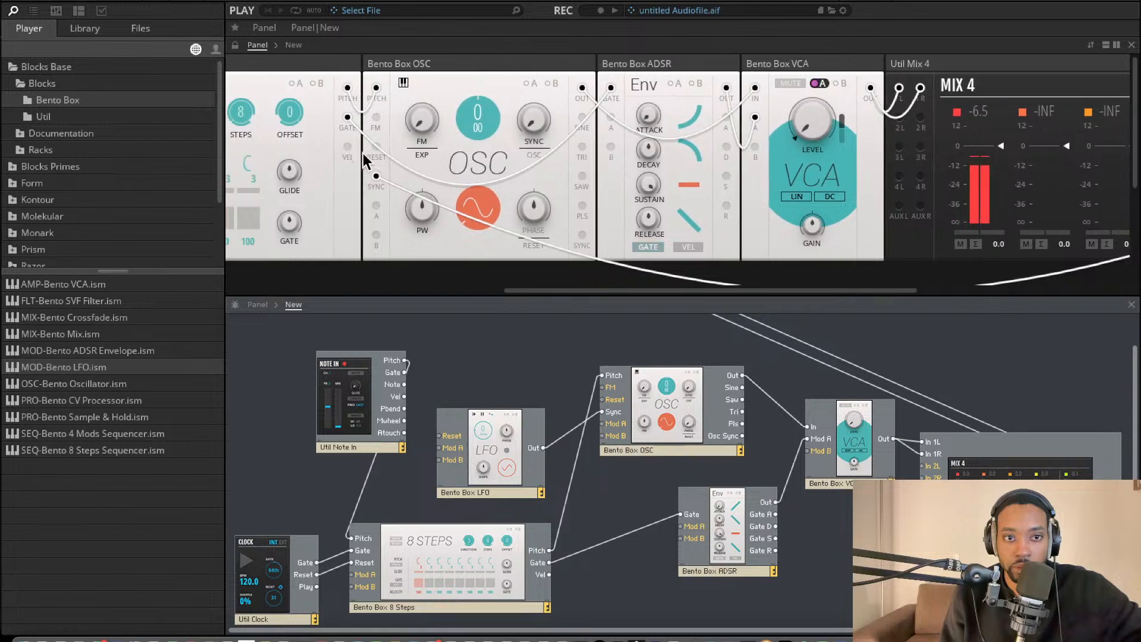
{"action": "scroll", "coordinate": [379, 158], "scroll_direction": "left", "scroll_amount": 4}
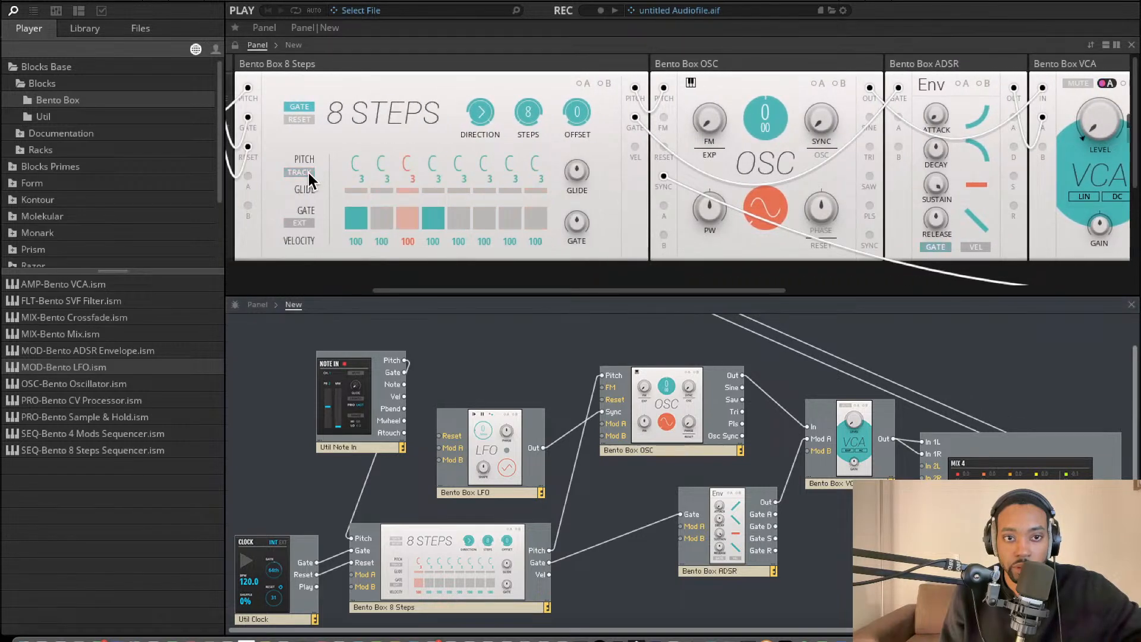
{"action": "scroll", "coordinate": [368, 157], "scroll_direction": "right", "scroll_amount": 2}
{"action": "left_click_drag", "start_coordinate": [329, 158], "coordinate": [377, 123]}
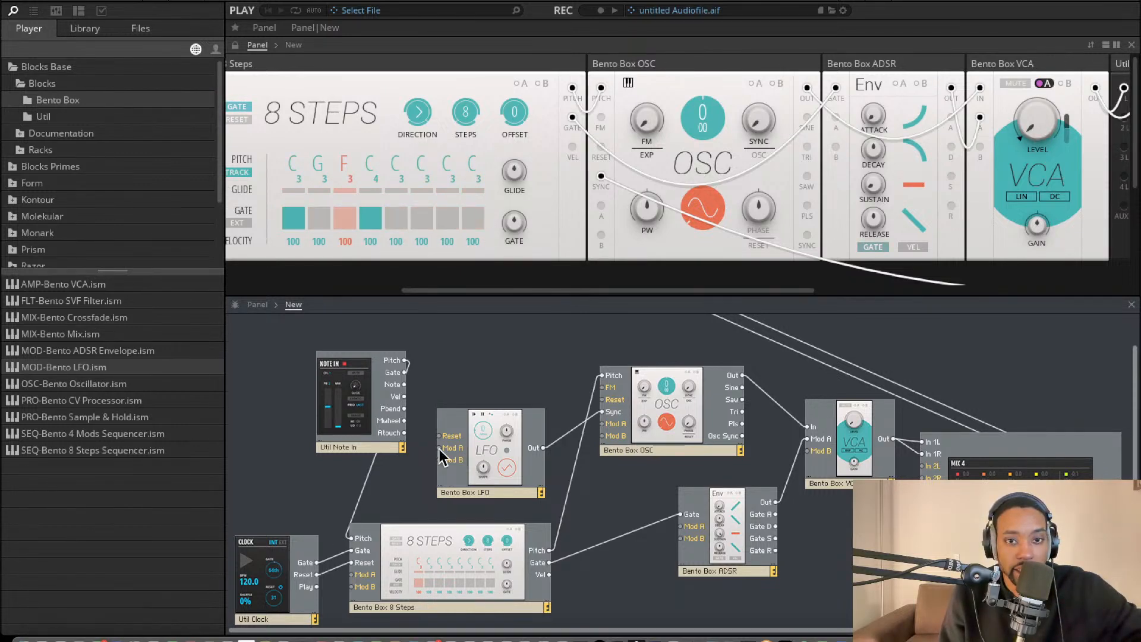
Select the oscillator's Mod A and raise its modulation amount on the waveform control
{"action": "scroll", "coordinate": [616, 198], "scroll_direction": "down", "scroll_amount": 1}
{"action": "left_click", "coordinate": [755, 65]}
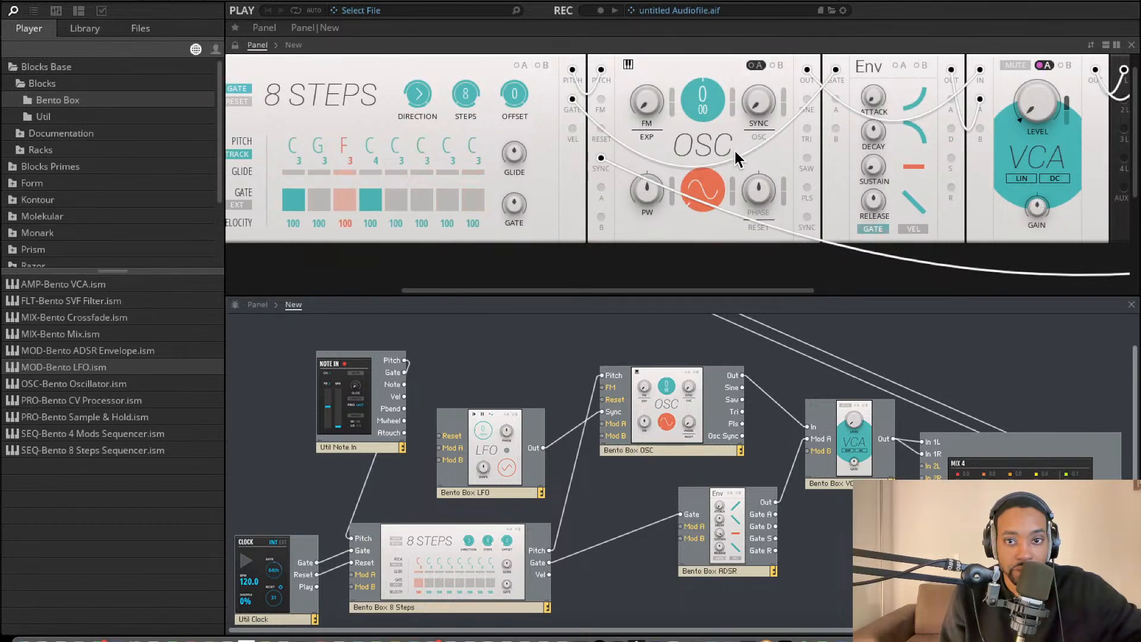
{"action": "scroll", "coordinate": [739, 124], "scroll_direction": "left", "scroll_amount": 5}
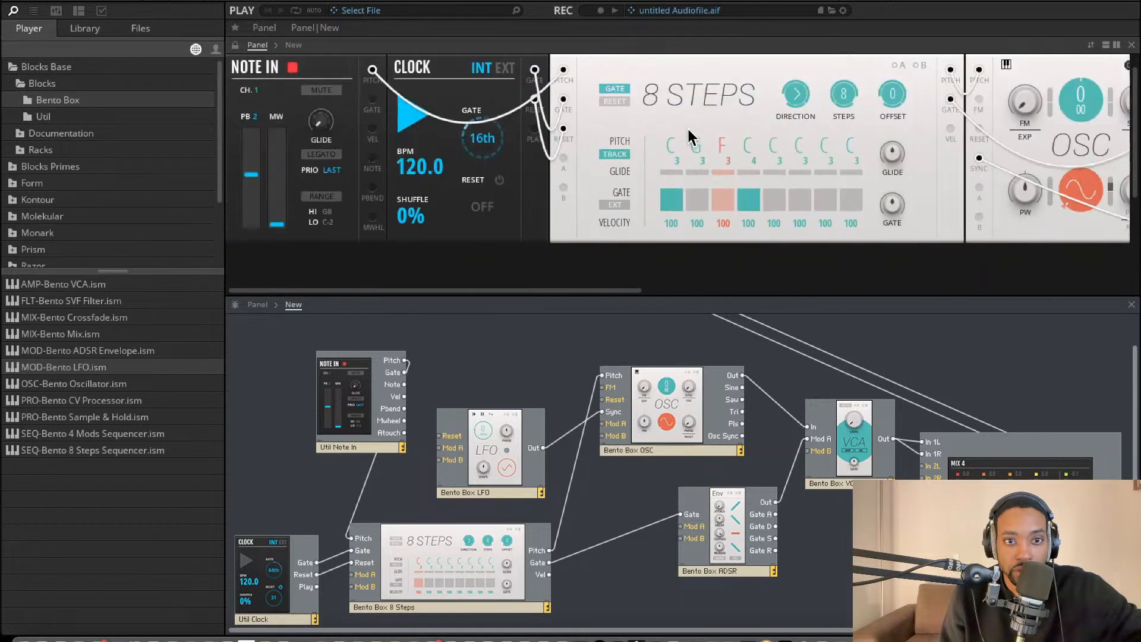
Connect the LFO's output to the oscillator's Mod A input and remove its wire to Sync
{"action": "scroll", "coordinate": [687, 130], "scroll_direction": "down", "scroll_amount": 8}
{"action": "scroll", "coordinate": [683, 129], "scroll_direction": "right", "scroll_amount": 5}
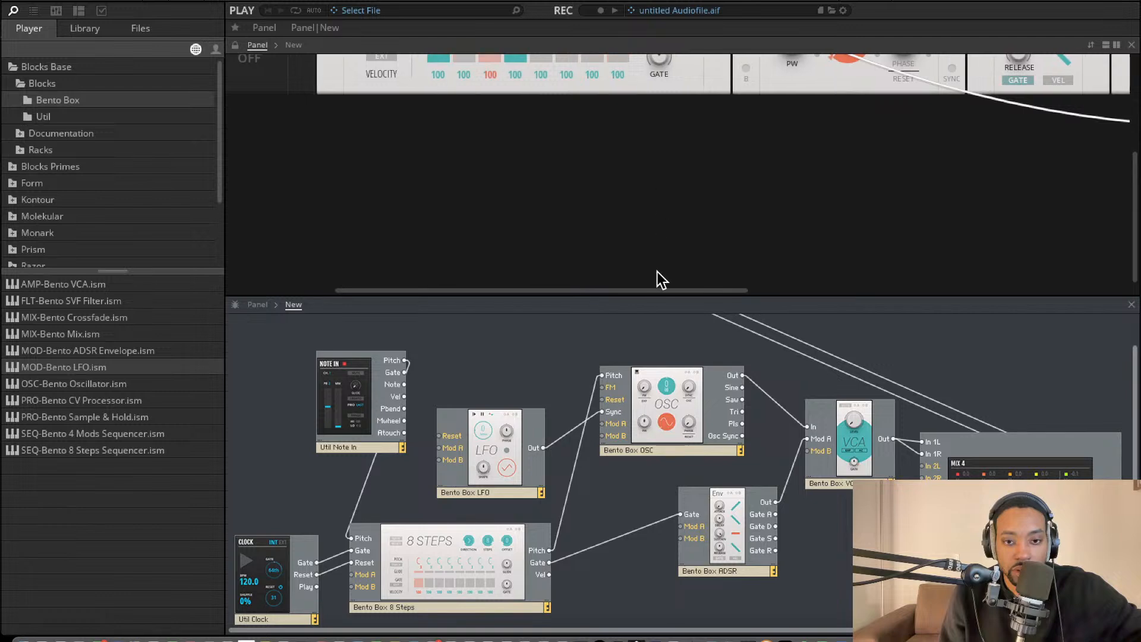
{"action": "left_click_drag", "start_coordinate": [528, 475], "coordinate": [602, 424]}
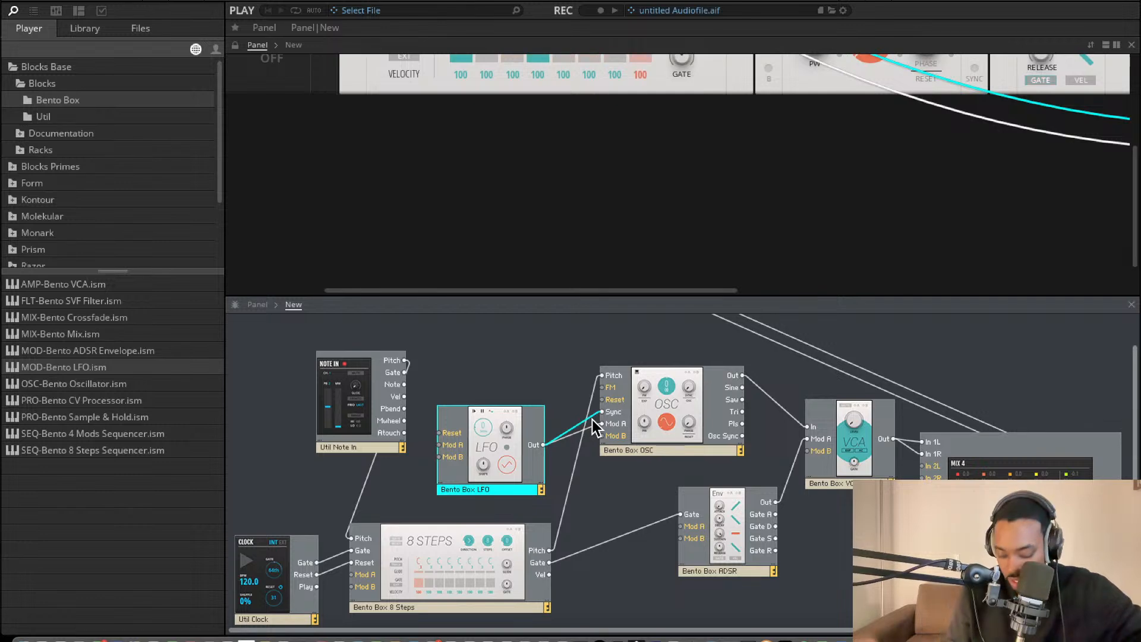
{"action": "left_click", "coordinate": [590, 394]}
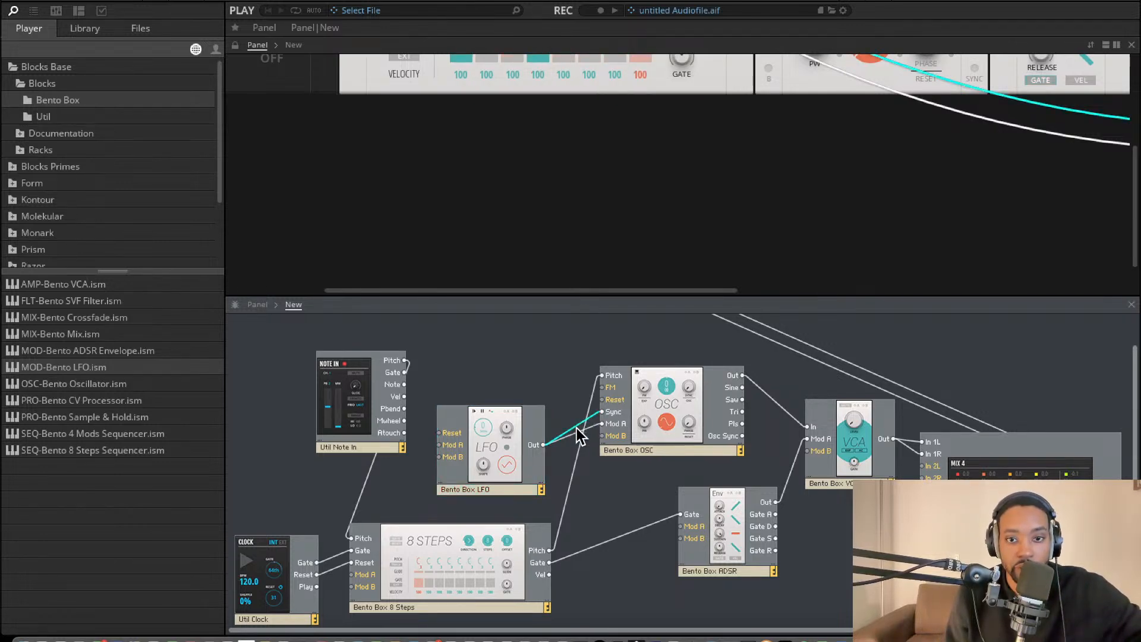
Adjust the Sustain of the ADSR envelope
{"action": "scroll", "coordinate": [694, 208], "scroll_direction": "up", "scroll_amount": 3}
{"action": "scroll", "coordinate": [713, 205], "scroll_direction": "left", "scroll_amount": 3}
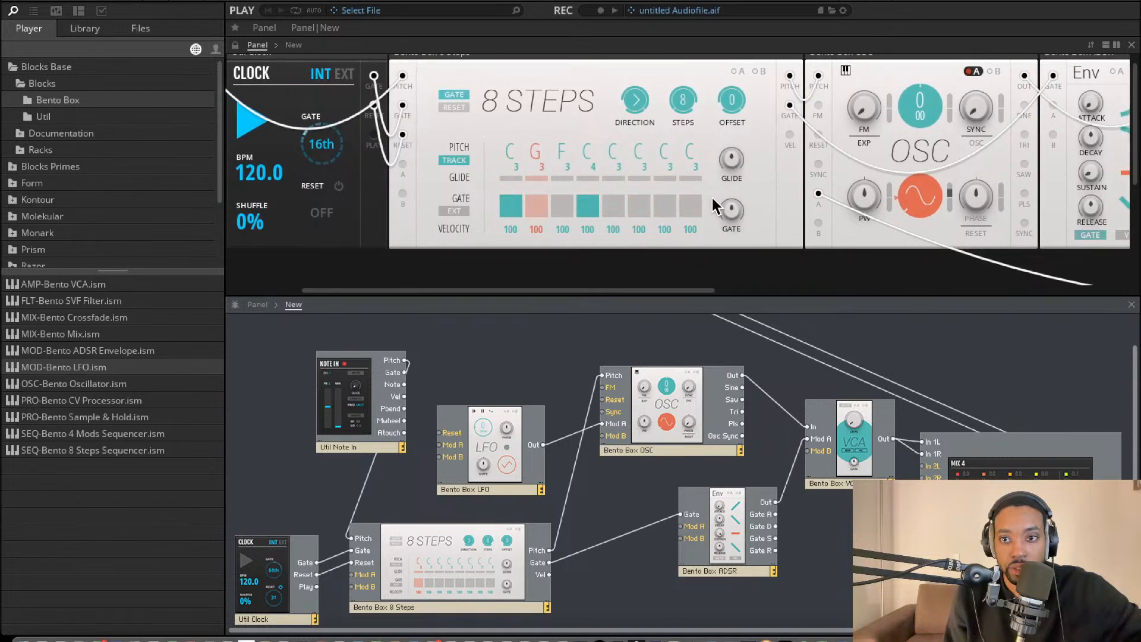
{"action": "scroll", "coordinate": [727, 173], "scroll_direction": "right", "scroll_amount": 5}
{"action": "scroll", "coordinate": [727, 152], "scroll_direction": "down", "scroll_amount": 3}
{"action": "scroll", "coordinate": [727, 152], "scroll_direction": "down", "scroll_amount": 2}
{"action": "scroll", "coordinate": [727, 151], "scroll_direction": "right", "scroll_amount": 3}
{"action": "scroll", "coordinate": [728, 153], "scroll_direction": "up", "scroll_amount": 5}
{"action": "scroll", "coordinate": [728, 152], "scroll_direction": "down", "scroll_amount": 2}
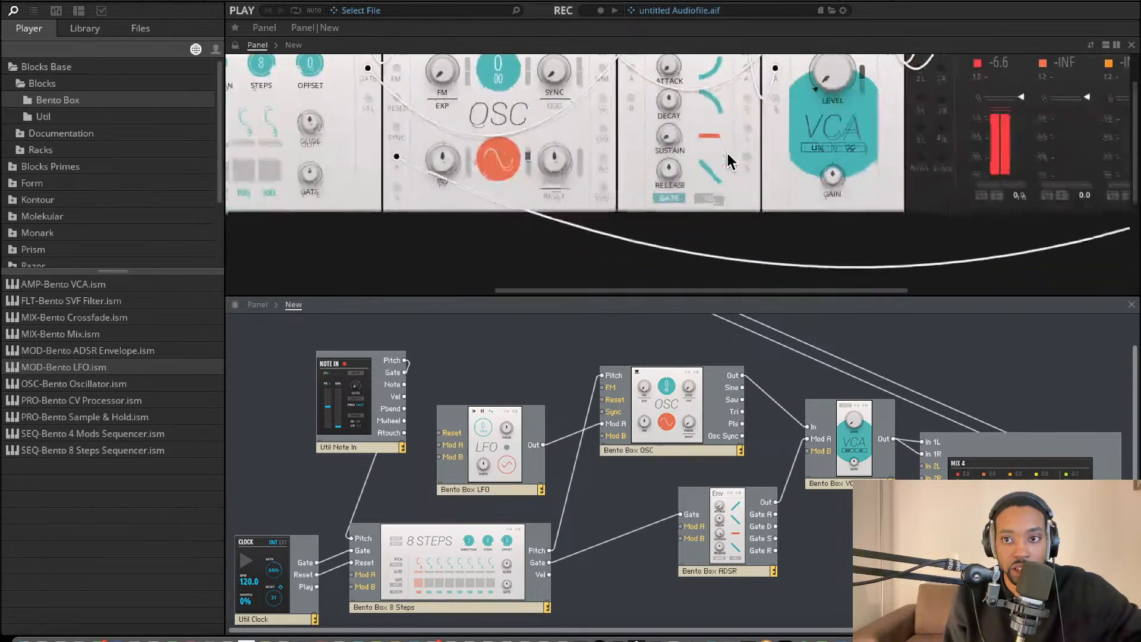
{"action": "scroll", "coordinate": [728, 152], "scroll_direction": "up", "scroll_amount": 3}
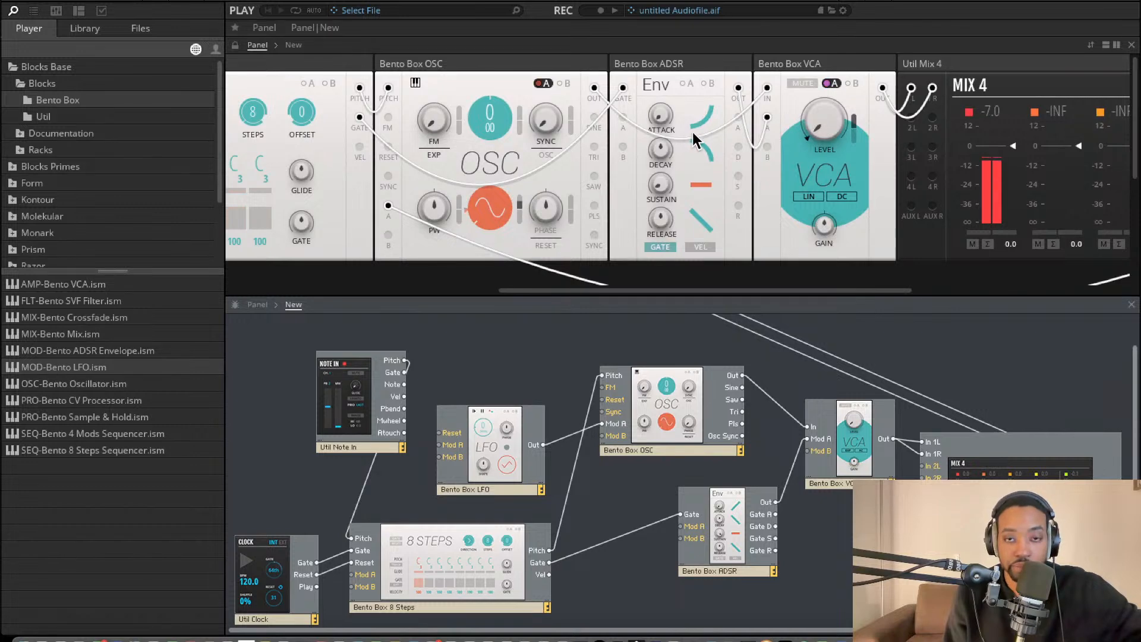
{"action": "left_click_drag", "start_coordinate": [670, 180], "coordinate": [669, 174]}
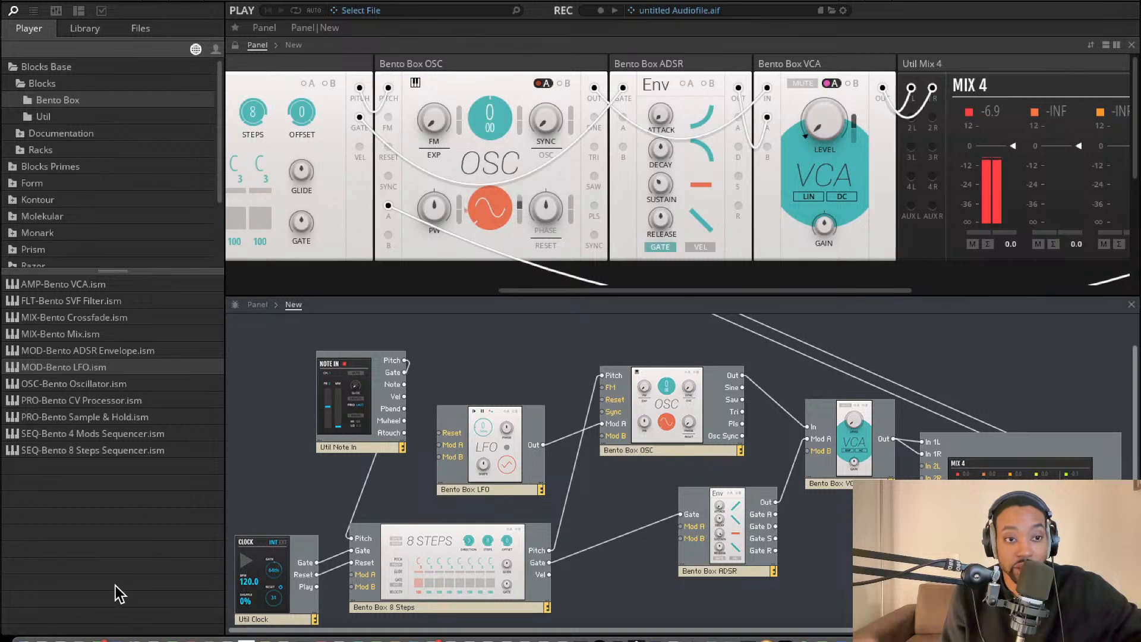
Browse the Form presets in the library and list the Bass category
{"action": "left_click", "coordinate": [31, 138]}
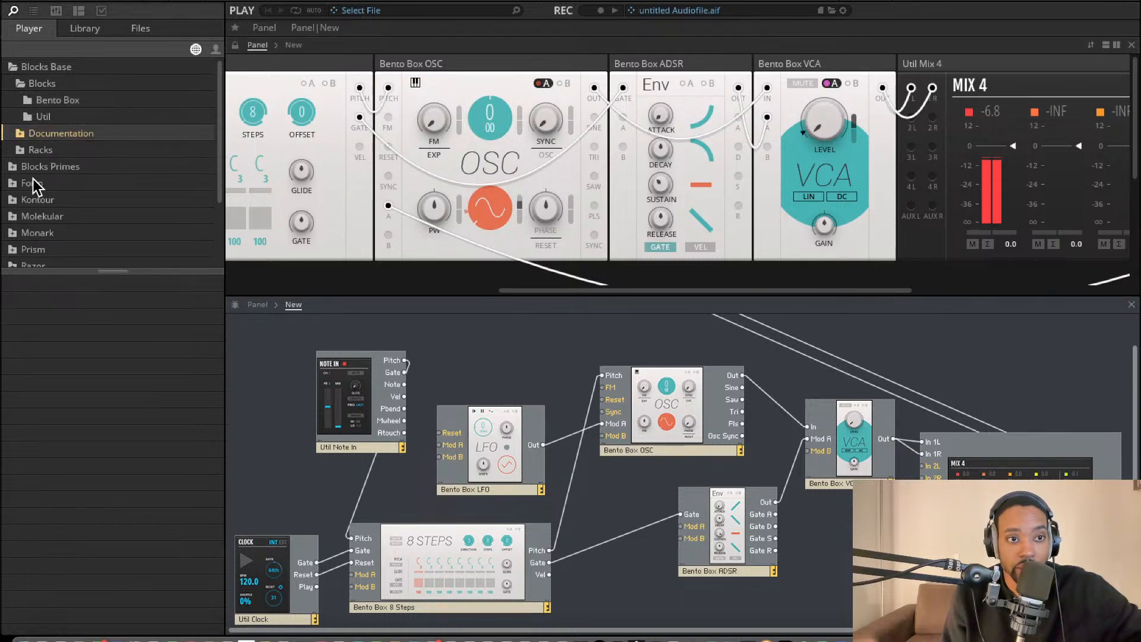
{"action": "left_click", "coordinate": [13, 167]}
{"action": "left_click", "coordinate": [20, 198]}
{"action": "left_click", "coordinate": [27, 217]}
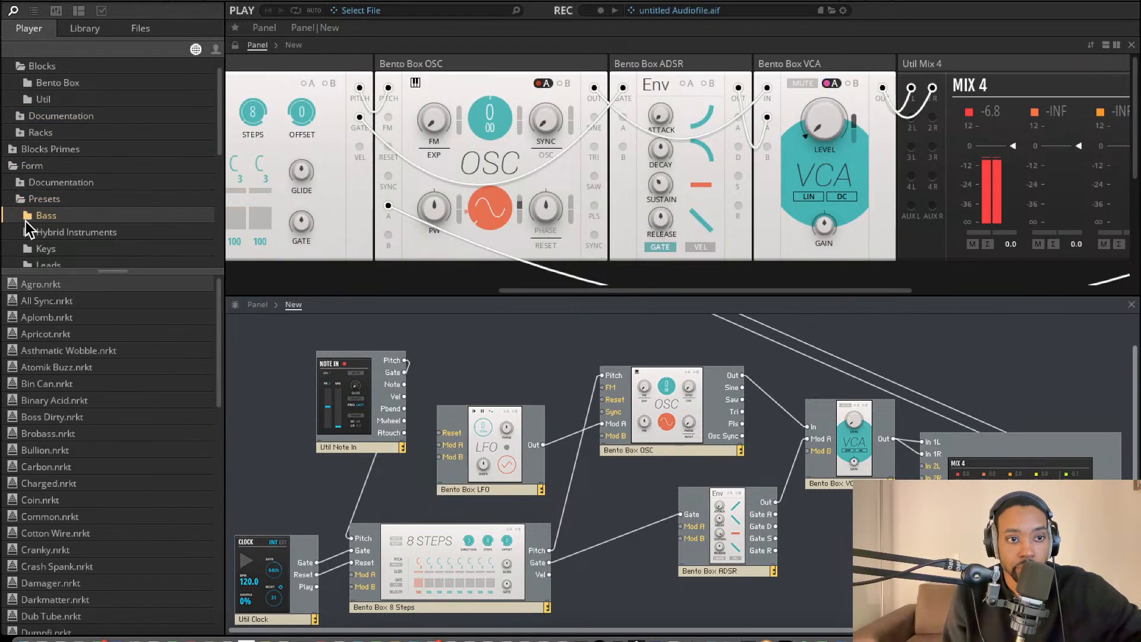
{"action": "scroll", "coordinate": [29, 196], "scroll_direction": "down", "scroll_amount": 3}
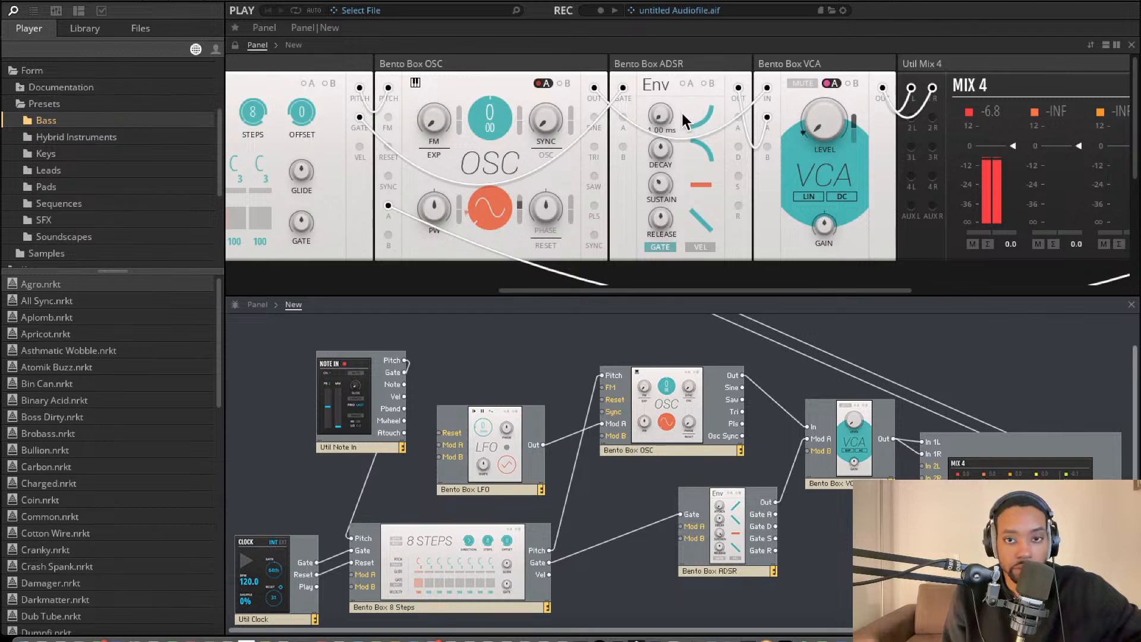
Try a longer Attack on the ADSR envelope and bring it back down
{"action": "left_click_drag", "start_coordinate": [657, 111], "coordinate": [662, 34]}
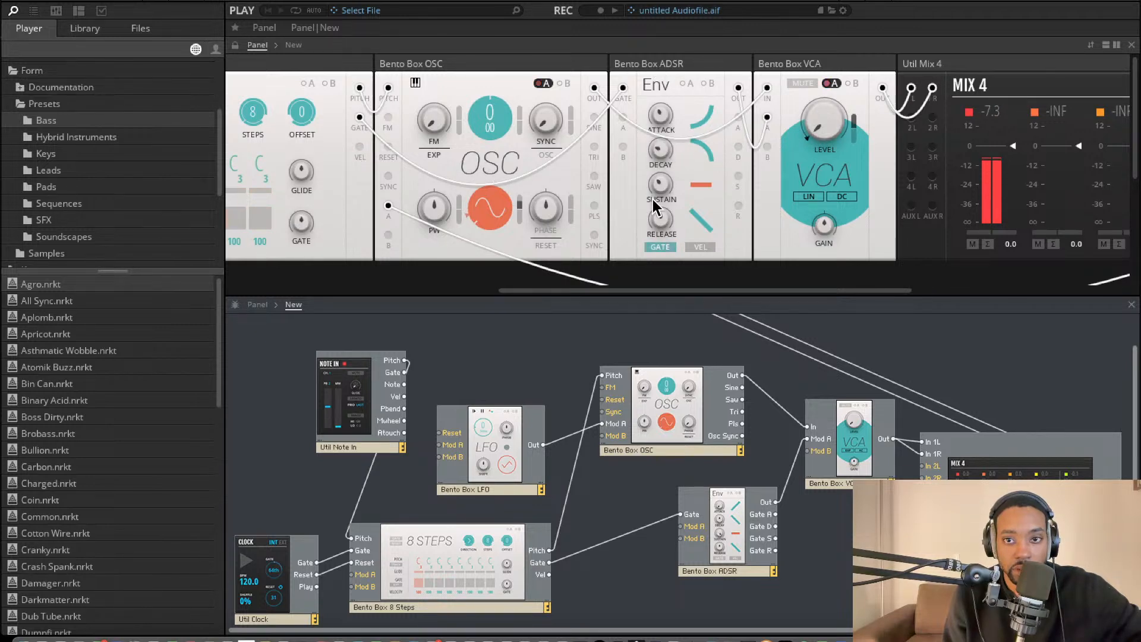
{"action": "left_click_drag", "start_coordinate": [671, 86], "coordinate": [662, 118]}
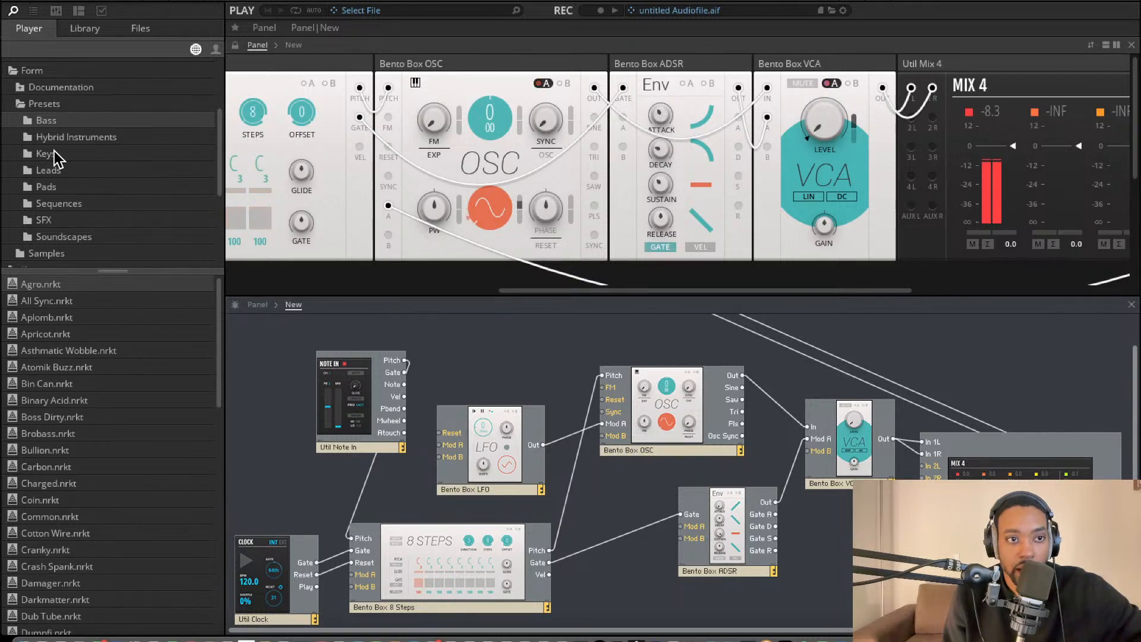
Look through the Kontour, Molekular and Rounds folders in the library for available content
{"action": "scroll", "coordinate": [66, 200], "scroll_direction": "down", "scroll_amount": 3}
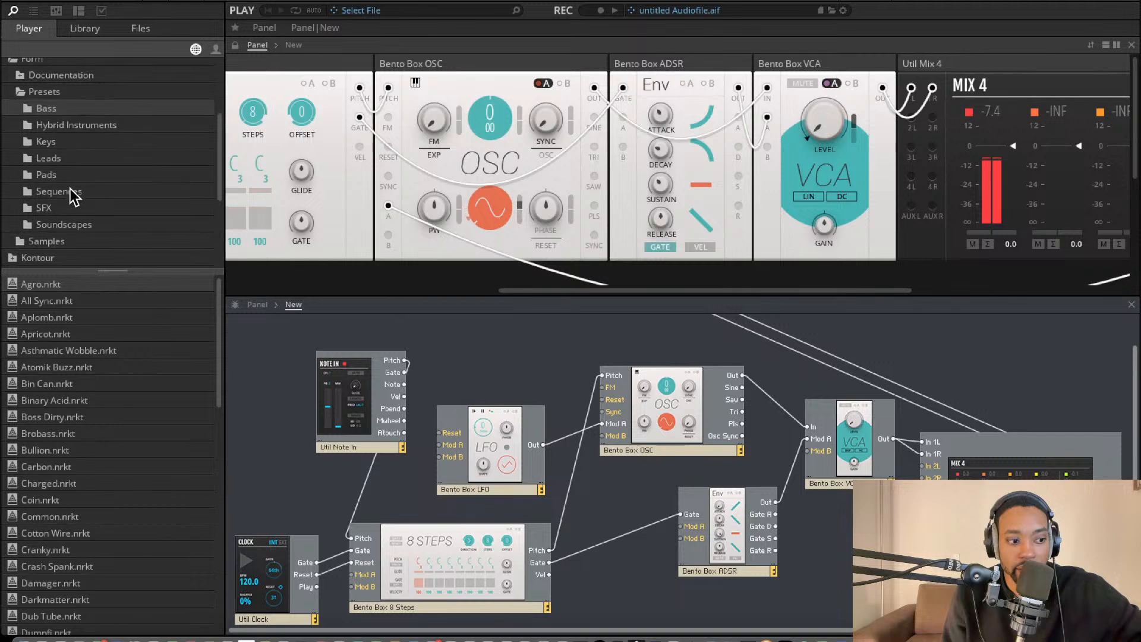
{"action": "scroll", "coordinate": [69, 183], "scroll_direction": "down", "scroll_amount": 3}
{"action": "left_click", "coordinate": [10, 165]}
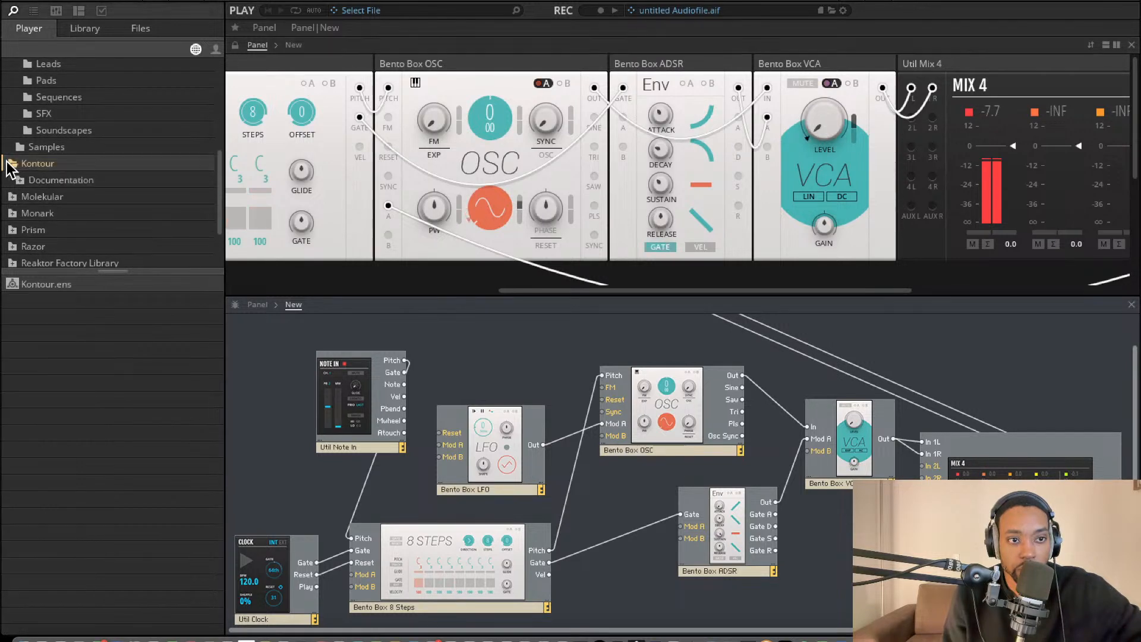
{"action": "scroll", "coordinate": [20, 188], "scroll_direction": "down", "scroll_amount": 4}
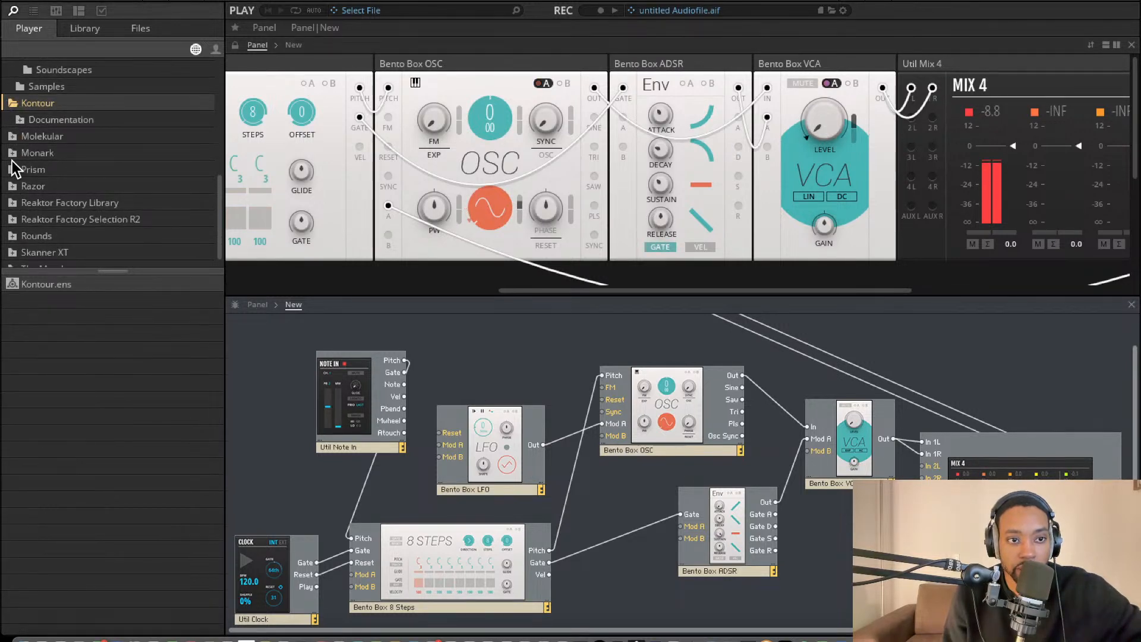
{"action": "left_click", "coordinate": [12, 137]}
{"action": "scroll", "coordinate": [27, 190], "scroll_direction": "down", "scroll_amount": 2}
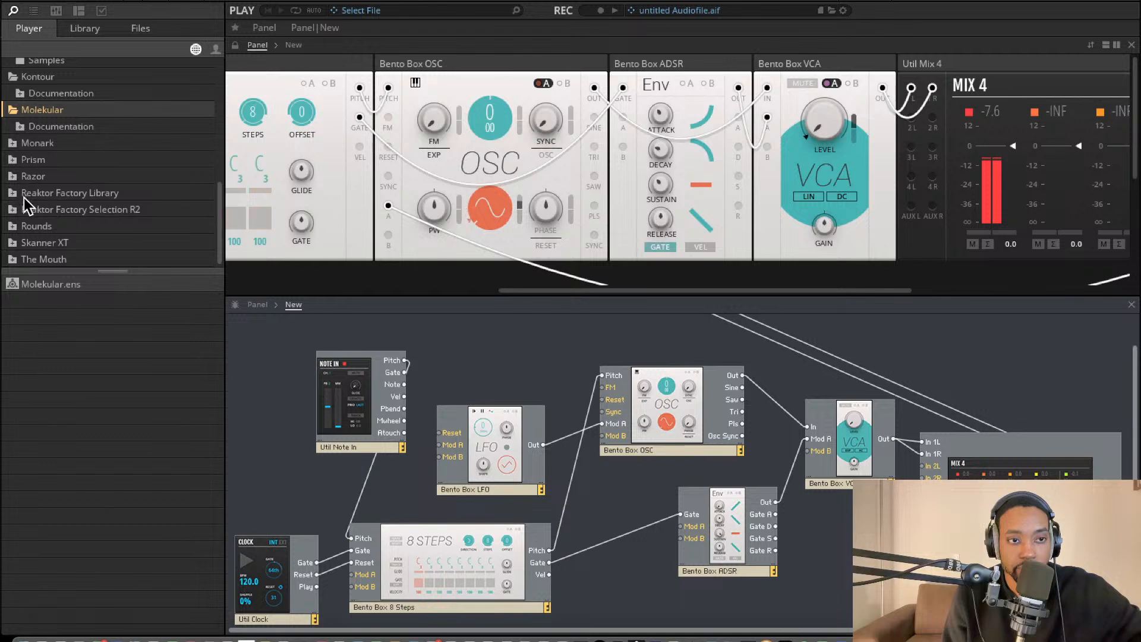
{"action": "left_click", "coordinate": [10, 226]}
{"action": "scroll", "coordinate": [26, 225], "scroll_direction": "up", "scroll_amount": 10}
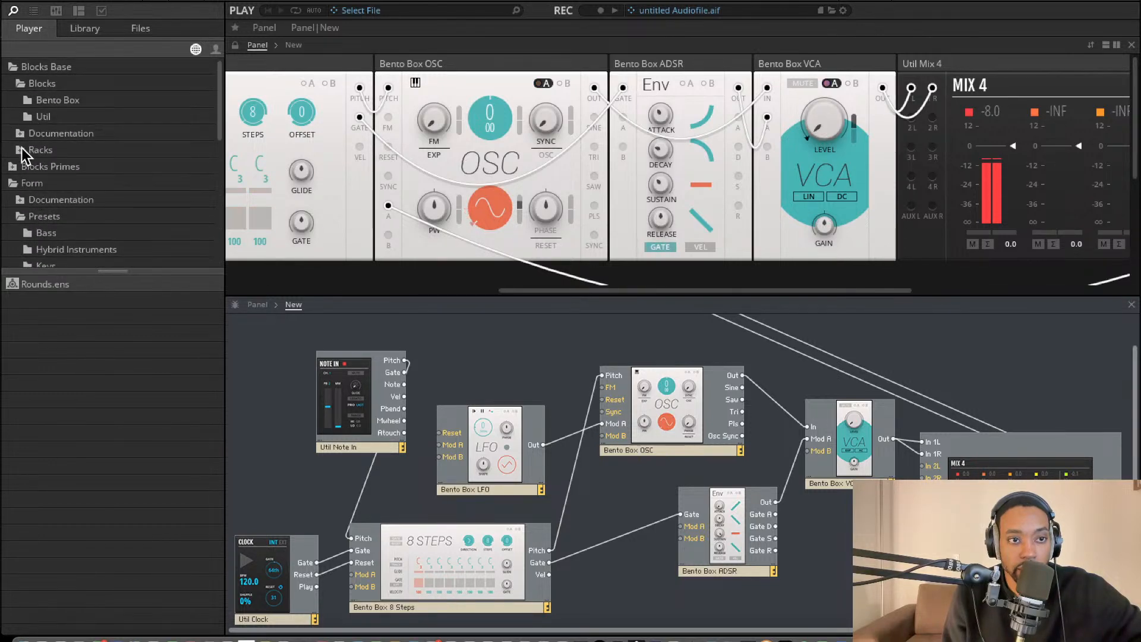
Expand the Blocks Base racks and open the Rounds folder among the Blocks Primes blocks
{"action": "left_click", "coordinate": [20, 145]}
{"action": "scroll", "coordinate": [44, 170], "scroll_direction": "down", "scroll_amount": 8}
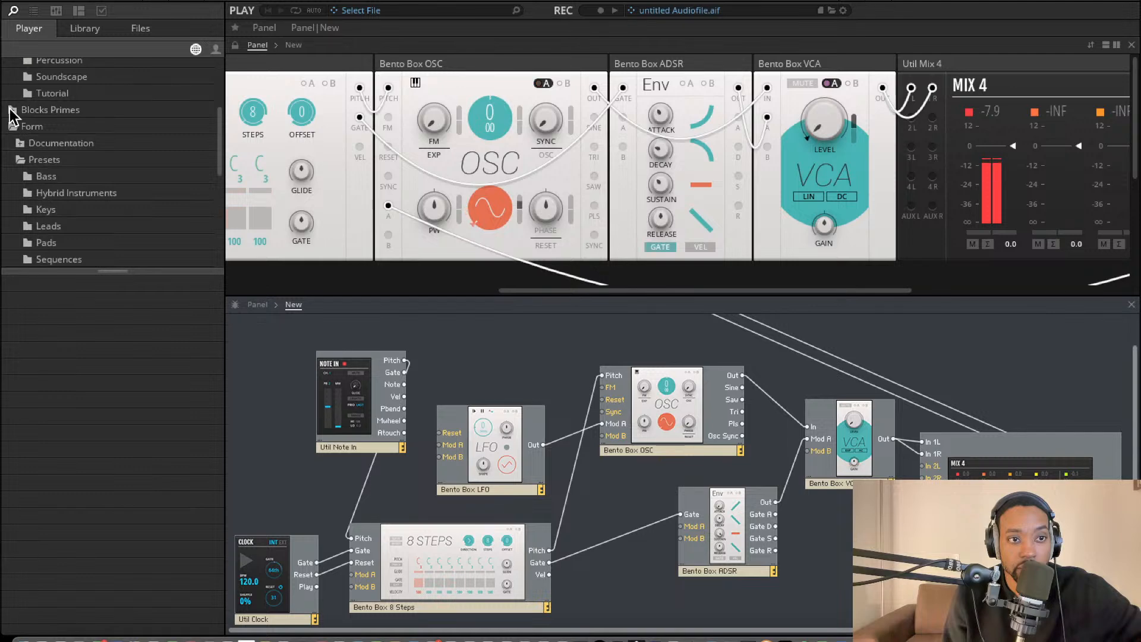
{"action": "left_click", "coordinate": [10, 109]}
{"action": "left_click", "coordinate": [23, 108]}
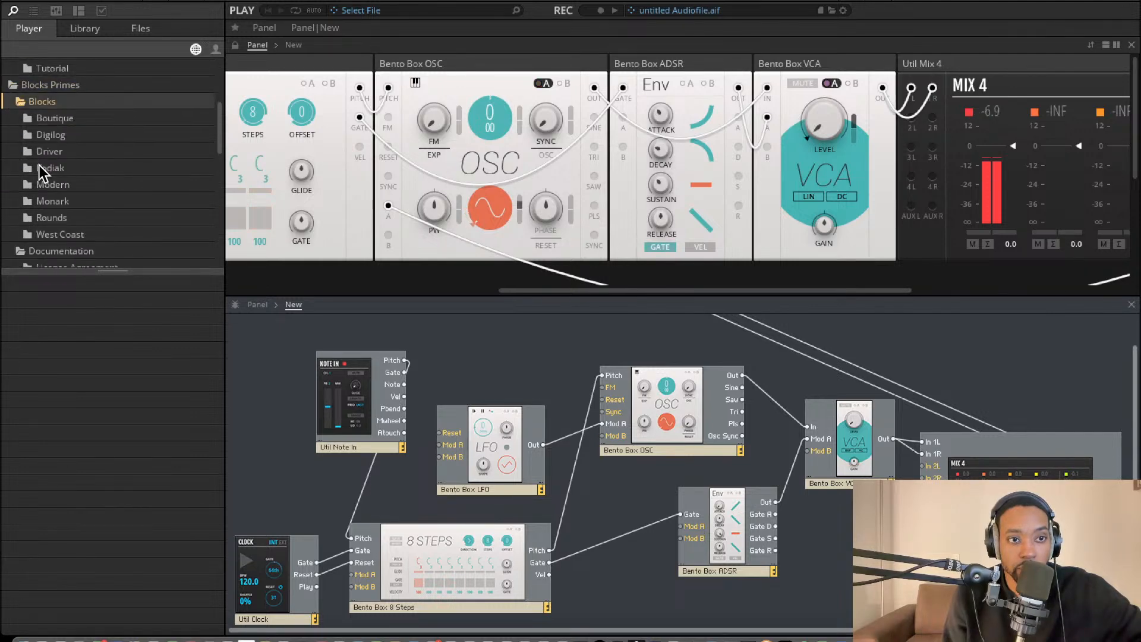
{"action": "scroll", "coordinate": [41, 165], "scroll_direction": "down", "scroll_amount": 2}
{"action": "left_click", "coordinate": [44, 185]}
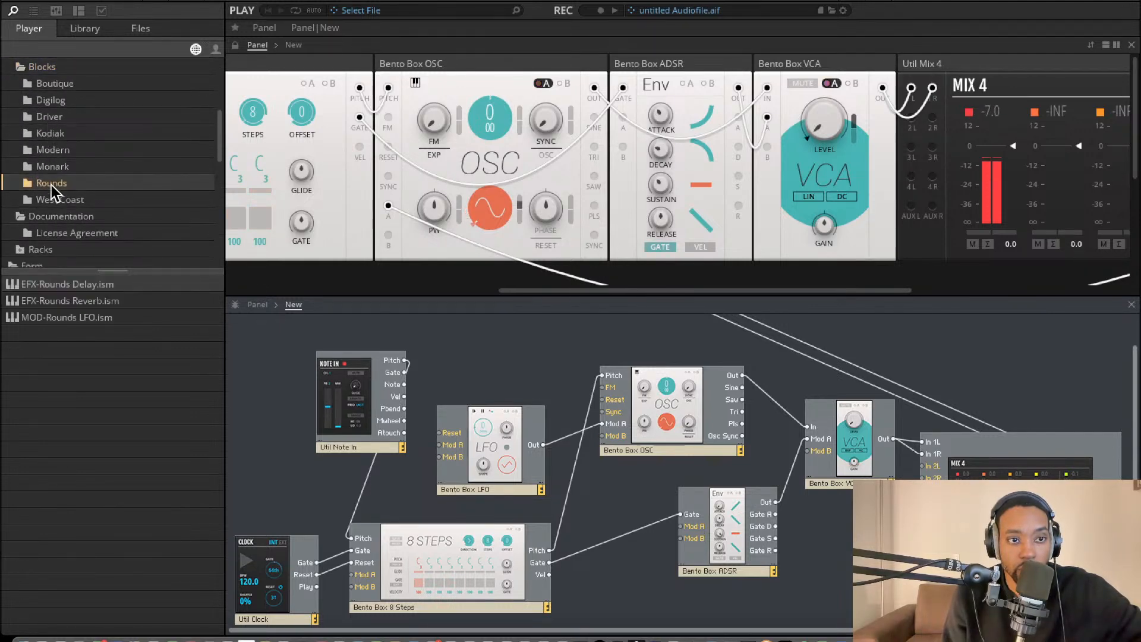
Insert the Rounds Delay block between the Mix 4 mixer and the Out 1 and Out 2 terminals, wiring both stereo channels
{"action": "left_click_drag", "start_coordinate": [70, 285], "coordinate": [965, 344]}
{"action": "left_click_drag", "start_coordinate": [1135, 440], "coordinate": [1035, 437]}
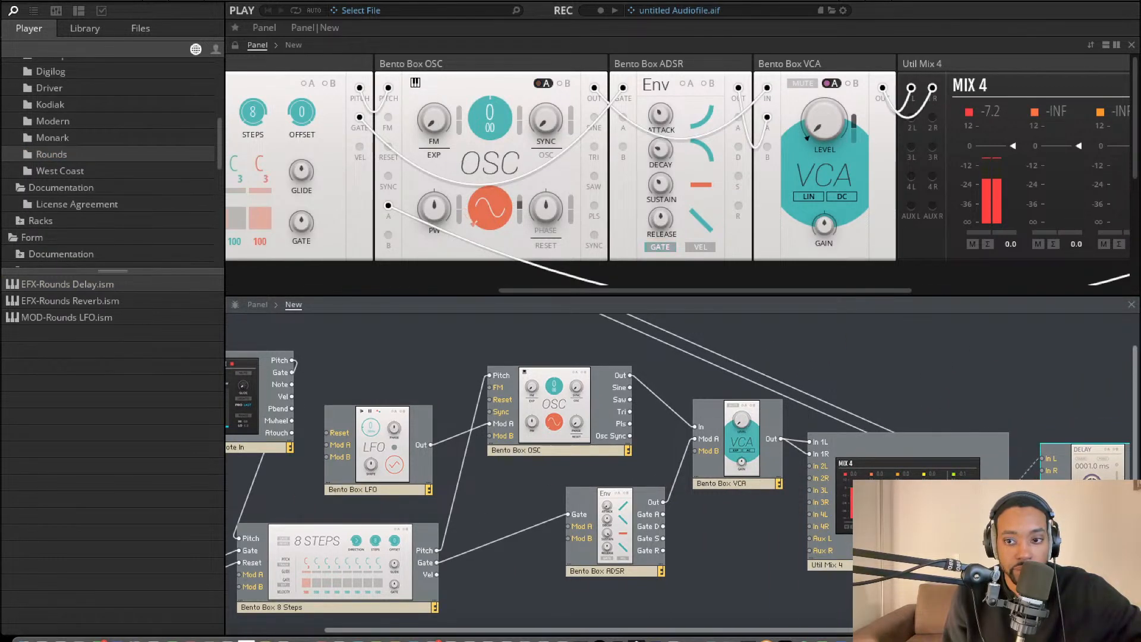
{"action": "scroll", "coordinate": [1062, 466], "scroll_direction": "right", "scroll_amount": 2}
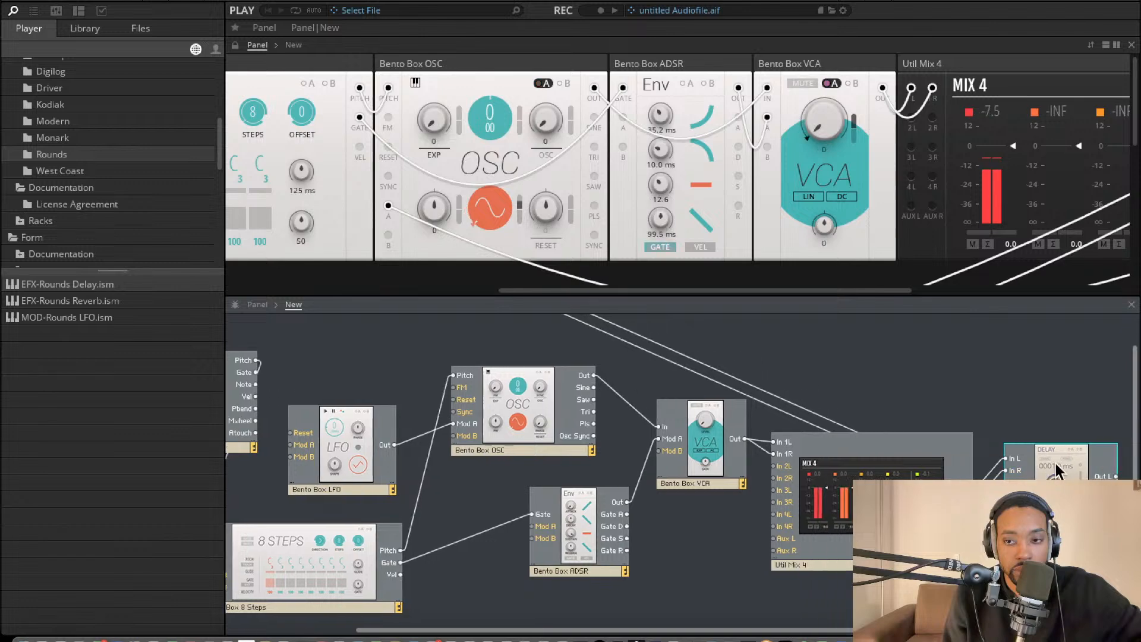
{"action": "left_click_drag", "start_coordinate": [1113, 469], "coordinate": [555, 328]}
{"action": "left_click_drag", "start_coordinate": [1110, 517], "coordinate": [551, 344]}
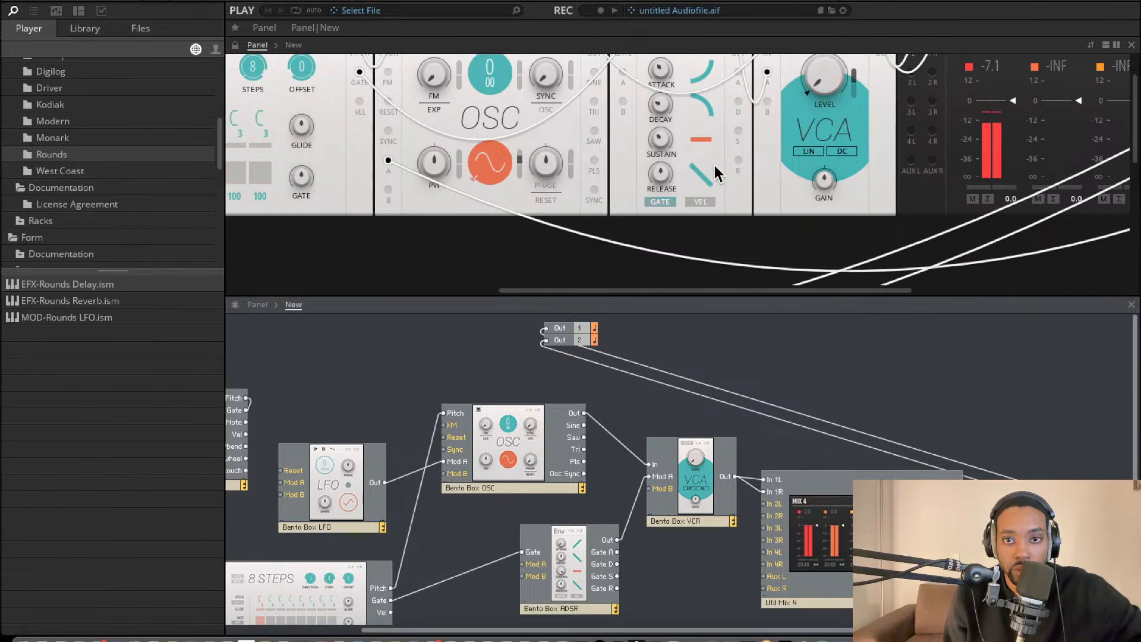
Set the Rounds Delay's Mix to 29.1, its Feedback to 36.4 and its LP to 26.9
{"action": "scroll", "coordinate": [713, 165], "scroll_direction": "right", "scroll_amount": 10}
{"action": "scroll", "coordinate": [707, 167], "scroll_direction": "up", "scroll_amount": 1}
{"action": "scroll", "coordinate": [708, 169], "scroll_direction": "left", "scroll_amount": 15}
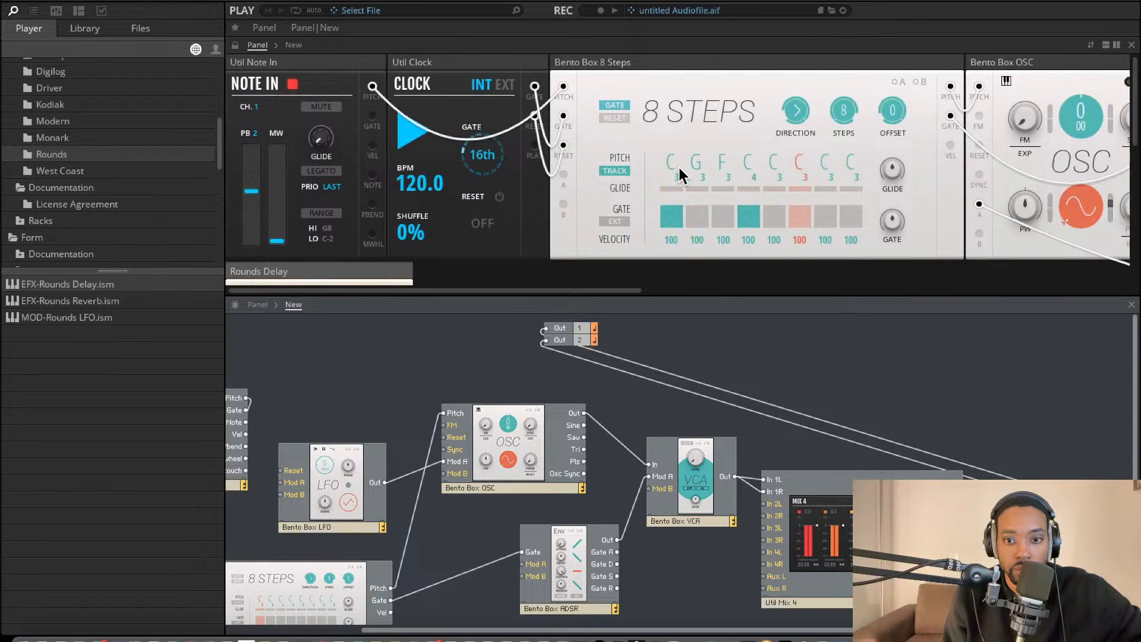
{"action": "scroll", "coordinate": [548, 169], "scroll_direction": "down", "scroll_amount": 3}
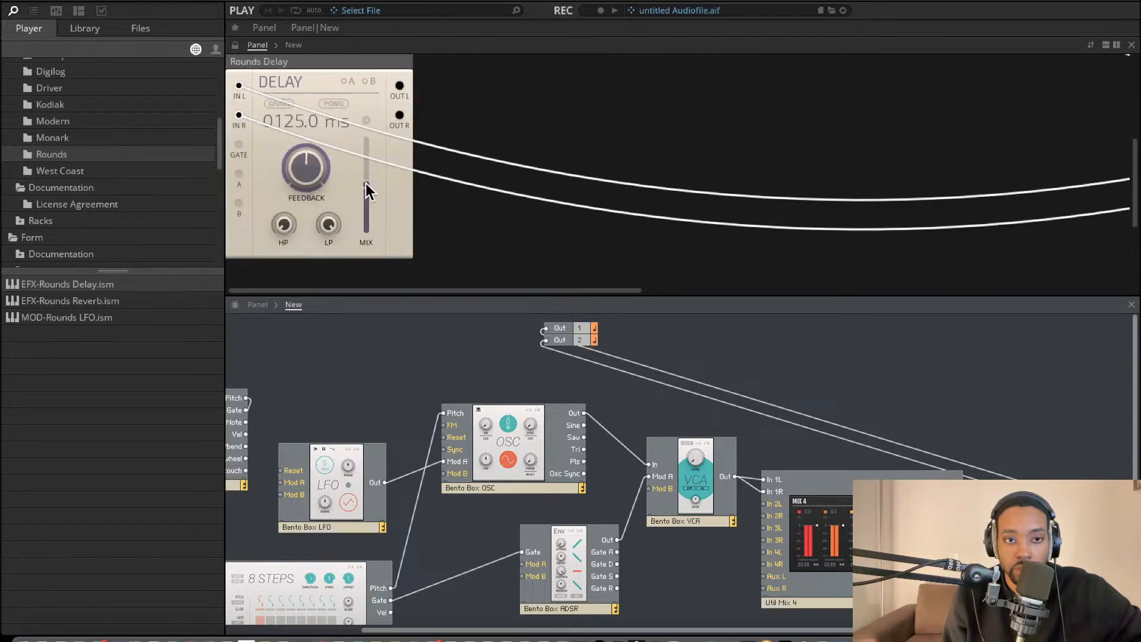
{"action": "left_click_drag", "start_coordinate": [365, 183], "coordinate": [368, 150]}
{"action": "left_click_drag", "start_coordinate": [337, 48], "coordinate": [312, 364]}
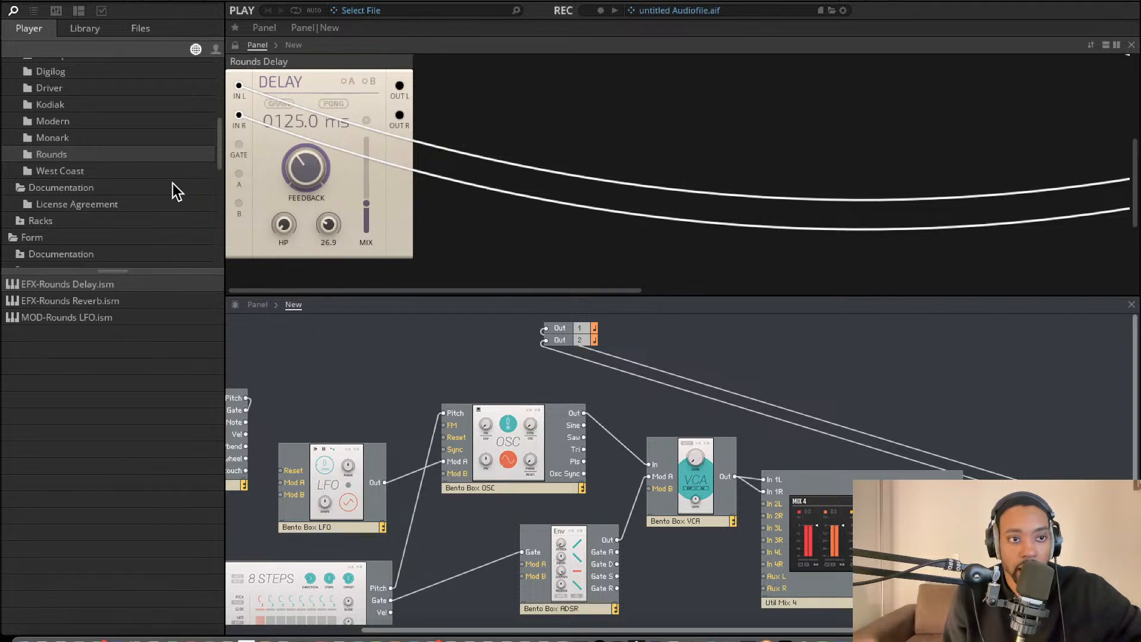
Add the Driver Distortion block after the Rounds Delay and wire the delay's left and right outputs into its inputs
{"action": "scroll", "coordinate": [137, 167], "scroll_direction": "up", "scroll_amount": 2}
{"action": "left_click", "coordinate": [48, 146]}
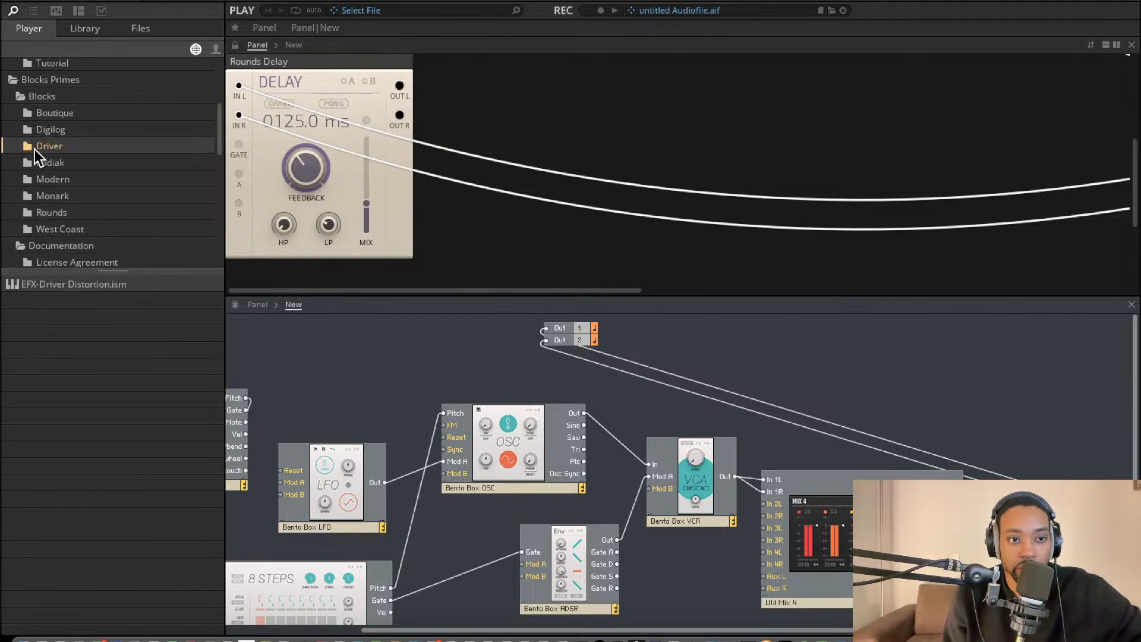
{"action": "left_click_drag", "start_coordinate": [67, 280], "coordinate": [1041, 422]}
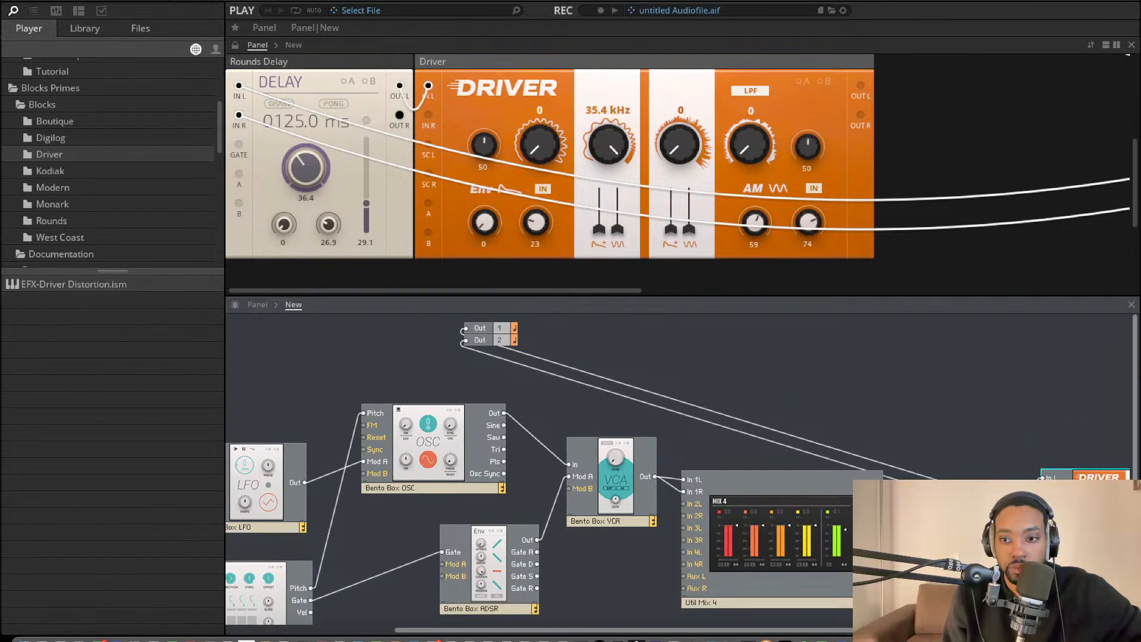
{"action": "left_click_drag", "start_coordinate": [400, 86], "coordinate": [428, 115]}
Route the Driver's left and right outputs to the Out 1 and Out 2 terminals in place of the delay's
{"action": "scroll", "coordinate": [1041, 437], "scroll_direction": "right", "scroll_amount": 5}
{"action": "scroll", "coordinate": [1040, 437], "scroll_direction": "down", "scroll_amount": 2}
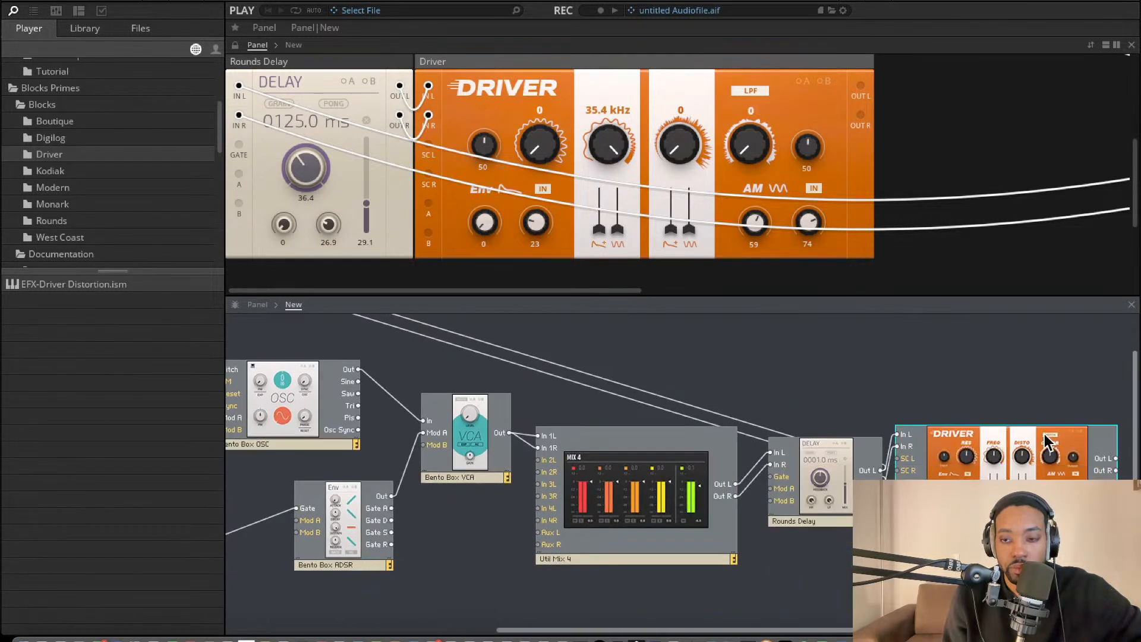
{"action": "scroll", "coordinate": [1078, 356], "scroll_direction": "up", "scroll_amount": 2}
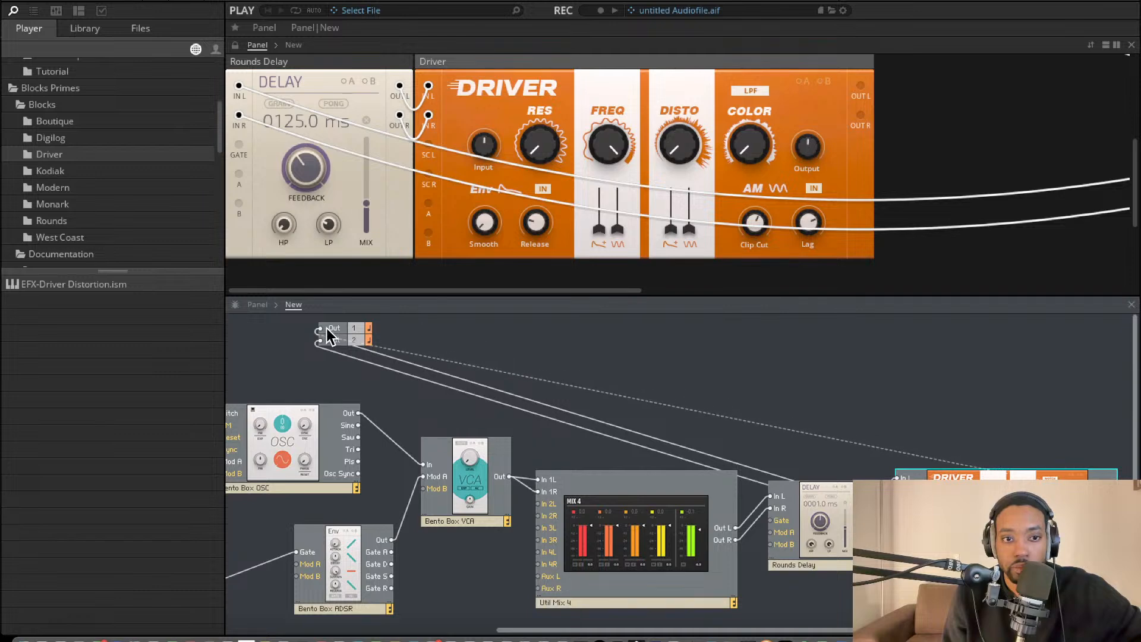
{"action": "scroll", "coordinate": [377, 426], "scroll_direction": "right", "scroll_amount": 1}
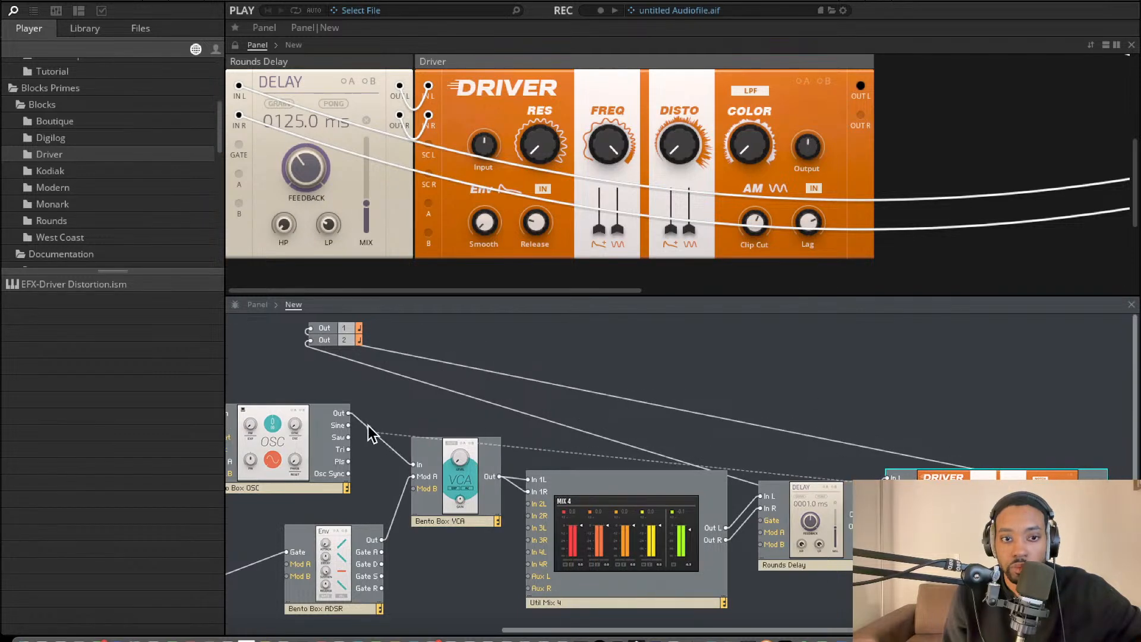
Lower the Driver's FREQ to 229 Hz, test its RES, and raise the AM and envelope modulation amounts for FREQ
{"action": "left_click_drag", "start_coordinate": [648, 156], "coordinate": [597, 379]}
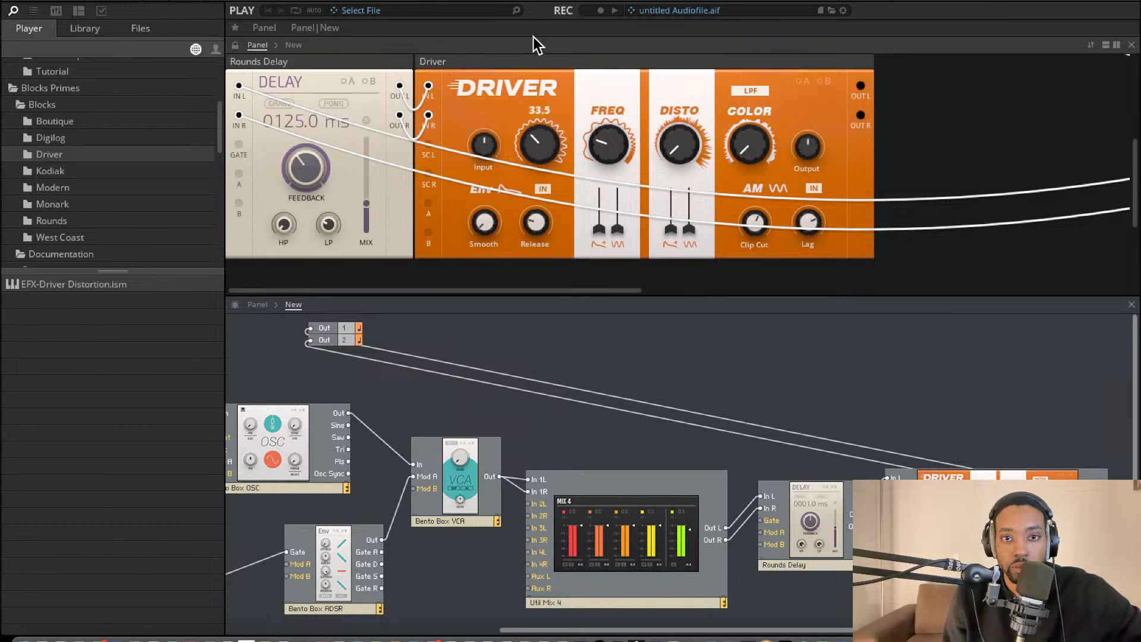
{"action": "left_click_drag", "start_coordinate": [619, 230], "coordinate": [619, 164]}
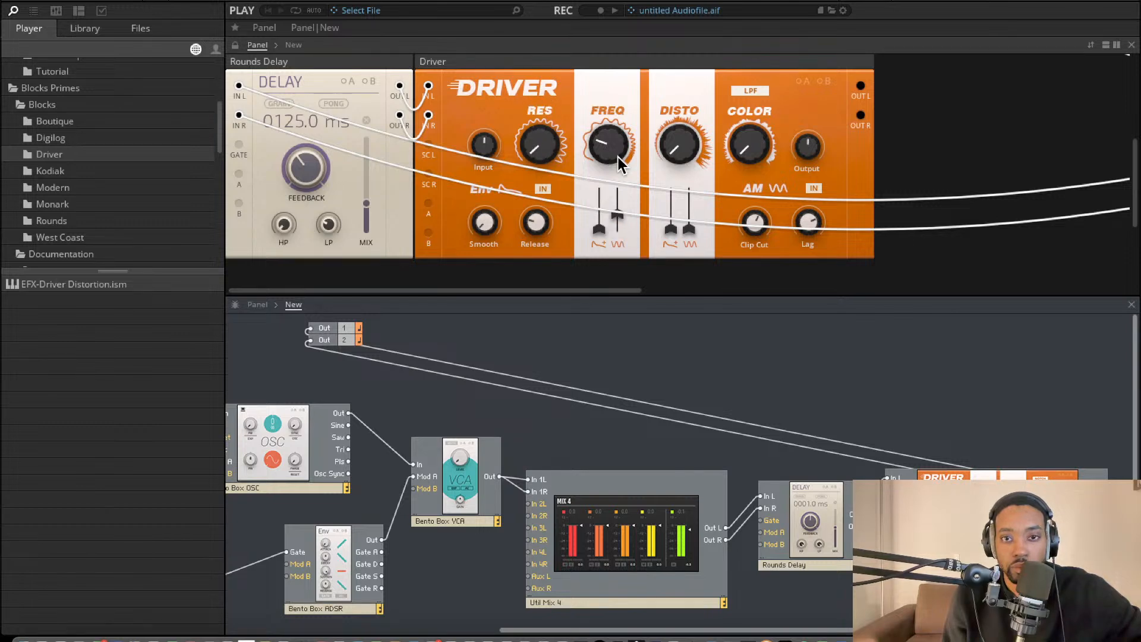
{"action": "left_click_drag", "start_coordinate": [597, 233], "coordinate": [607, 211]}
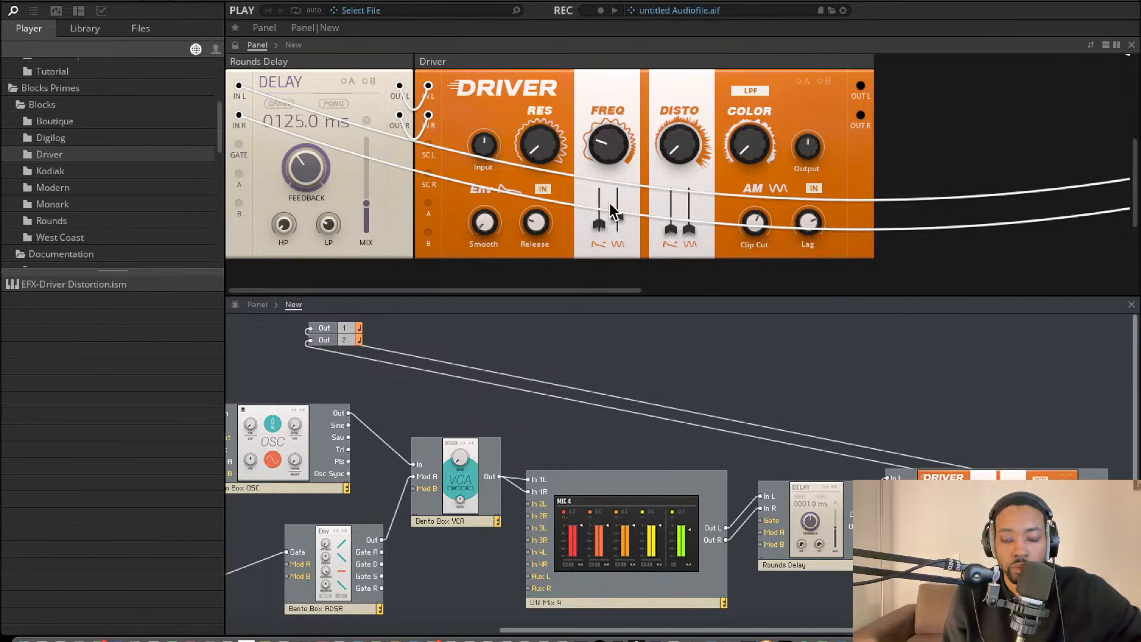
In the 8 Steps sequencer, set step 6 to C#3 with its gate off, and step 7 to G3 with its gate on
{"action": "scroll", "coordinate": [523, 151], "scroll_direction": "up", "scroll_amount": 5}
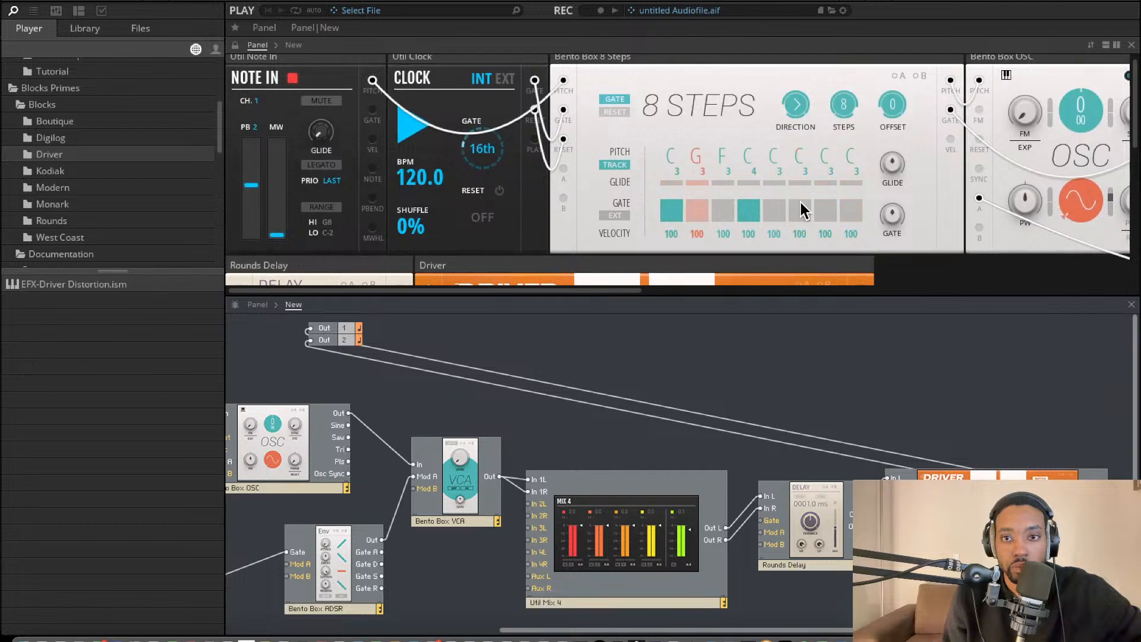
{"action": "left_click_drag", "start_coordinate": [806, 174], "coordinate": [802, 127]}
{"action": "left_click_drag", "start_coordinate": [799, 115], "coordinate": [798, 148]}
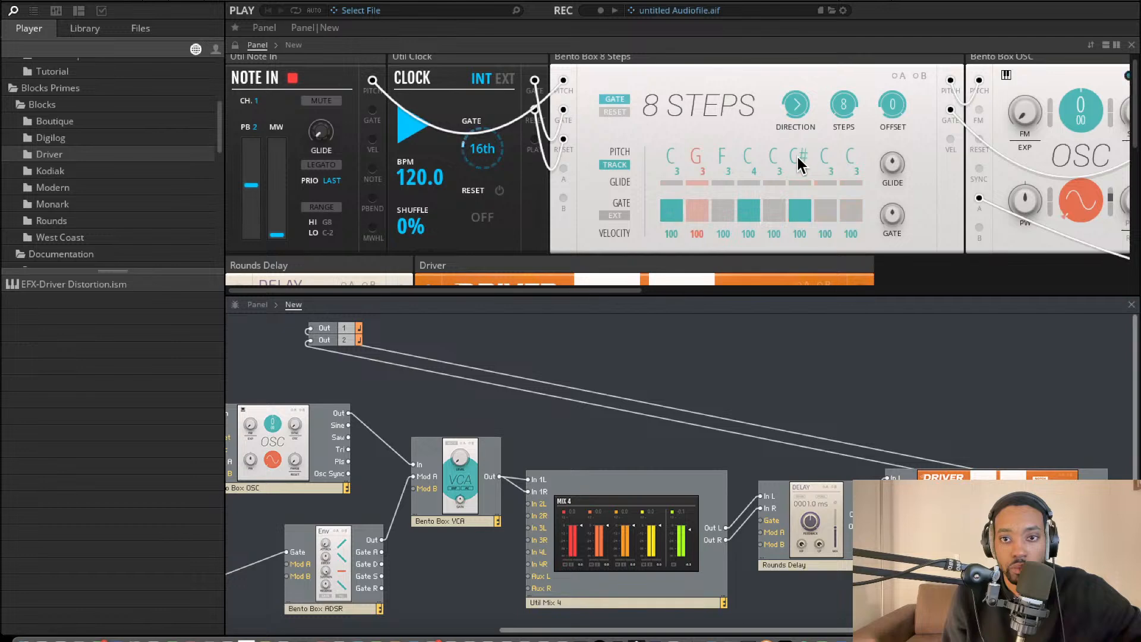
{"action": "left_click_drag", "start_coordinate": [800, 149], "coordinate": [800, 143]}
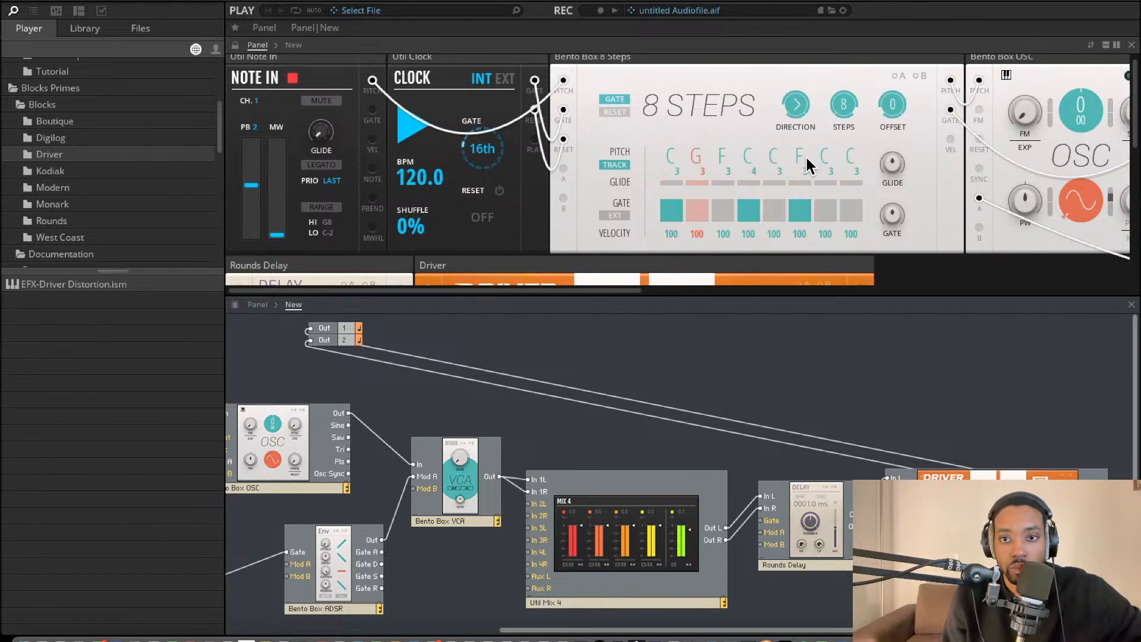
{"action": "left_click", "coordinate": [808, 207]}
{"action": "left_click", "coordinate": [818, 209]}
{"action": "left_click_drag", "start_coordinate": [798, 147], "coordinate": [826, 135]}
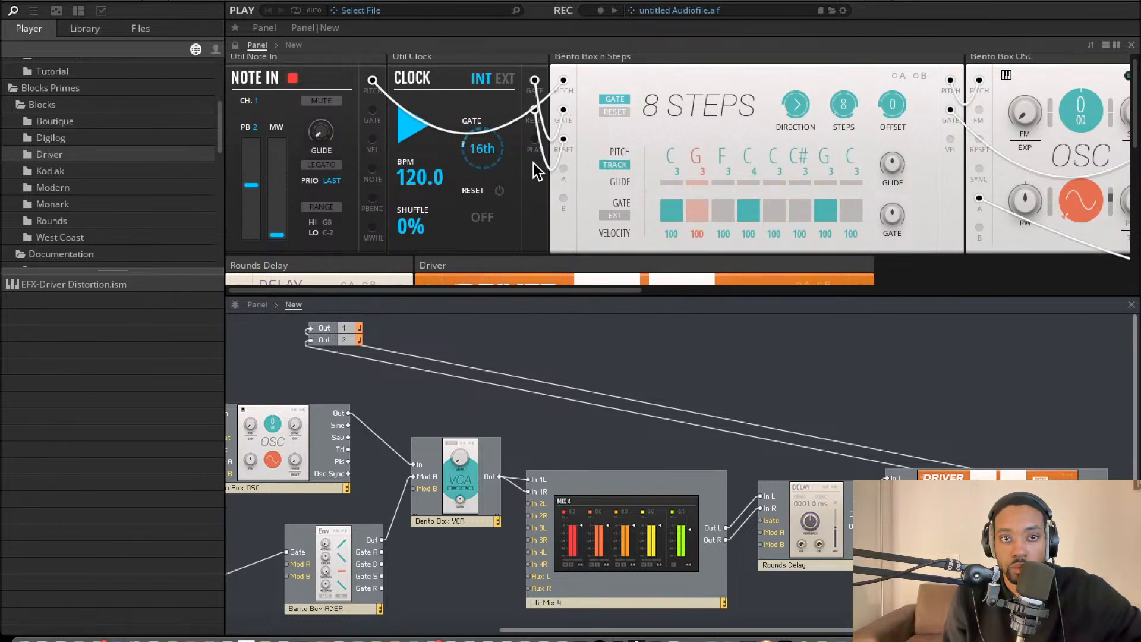
Try out the Driver's DISTO amount and bring it back down to 0.2
{"action": "scroll", "coordinate": [492, 223], "scroll_direction": "down", "scroll_amount": 5}
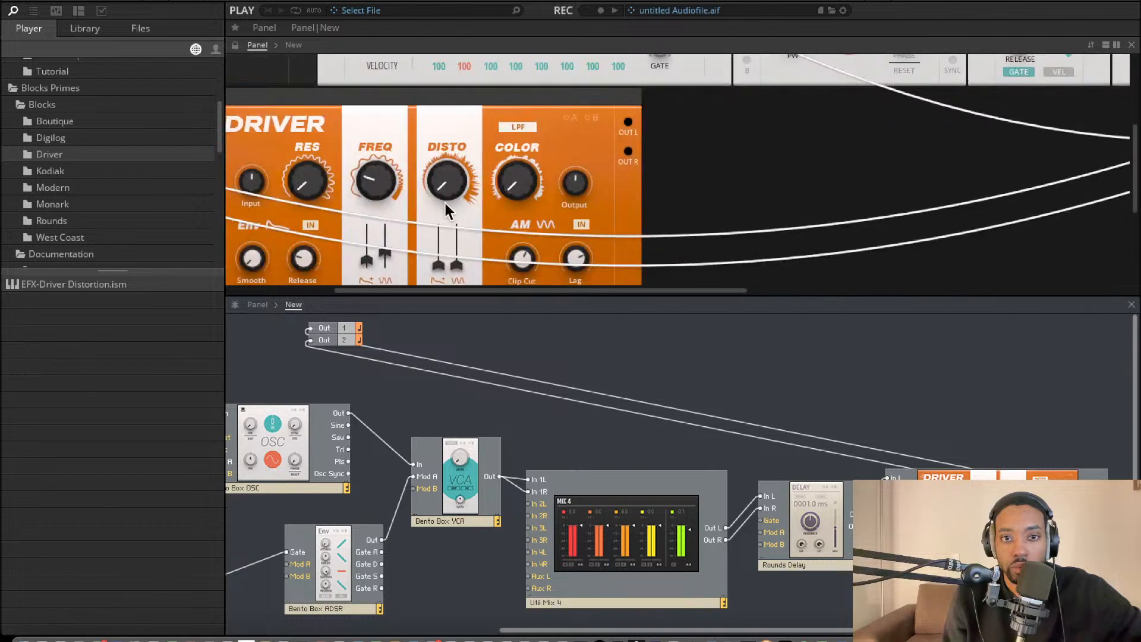
{"action": "left_click_drag", "start_coordinate": [421, 105], "coordinate": [423, 276]}
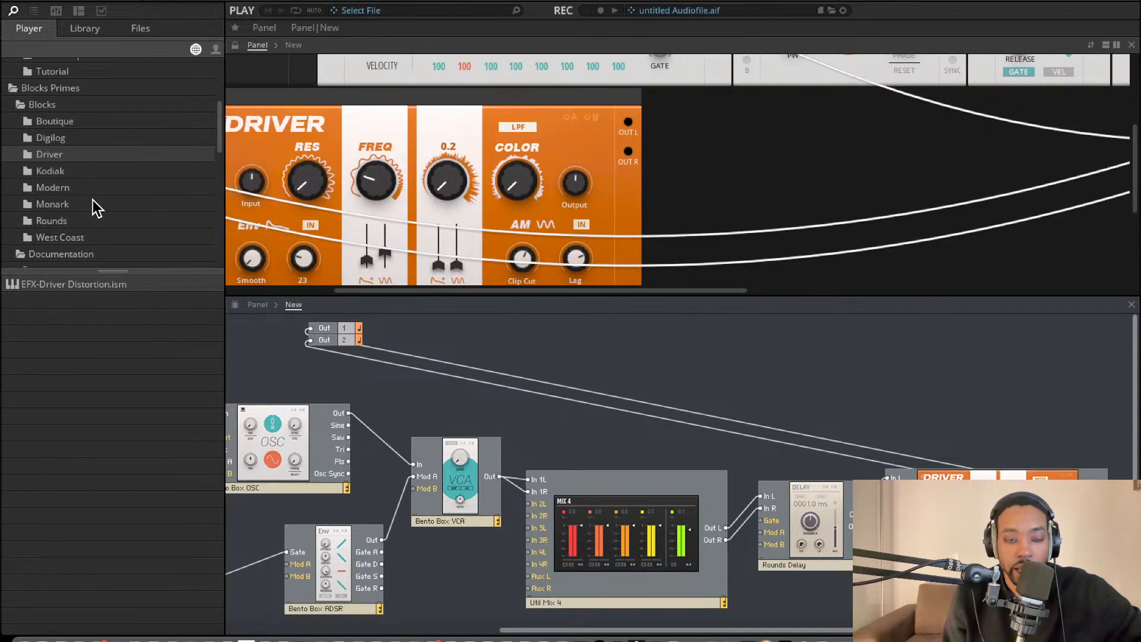
Add the Rounds Reverb block after the Driver and wire the Driver's left and right outputs into its inputs
{"action": "scroll", "coordinate": [67, 170], "scroll_direction": "down", "scroll_amount": 8}
{"action": "scroll", "coordinate": [67, 176], "scroll_direction": "down", "scroll_amount": 10}
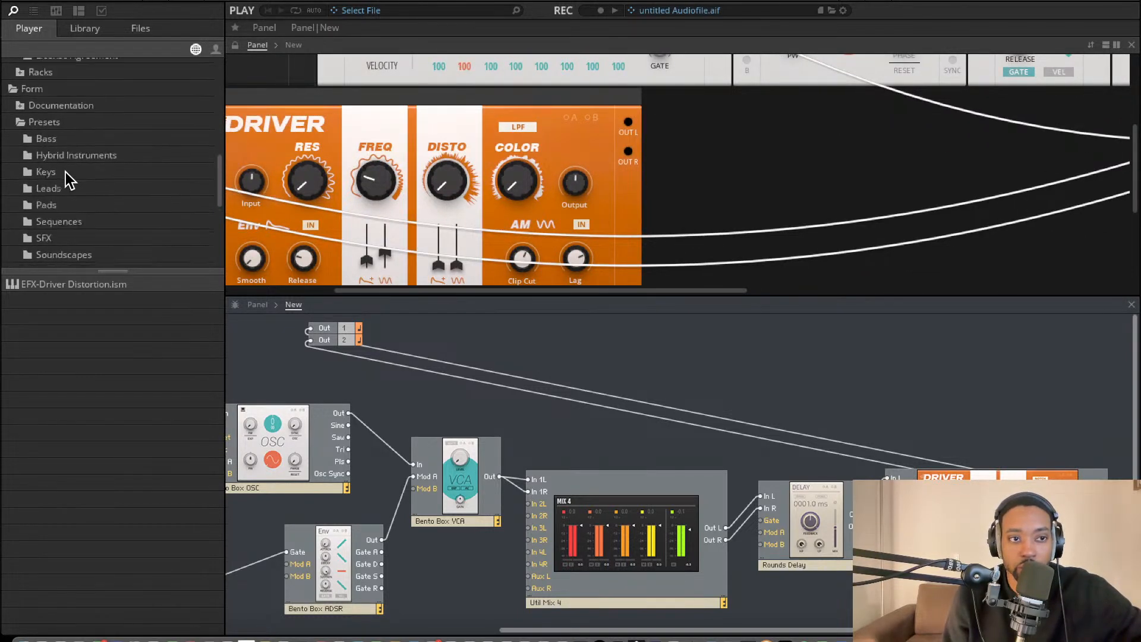
{"action": "scroll", "coordinate": [70, 140], "scroll_direction": "up", "scroll_amount": 3}
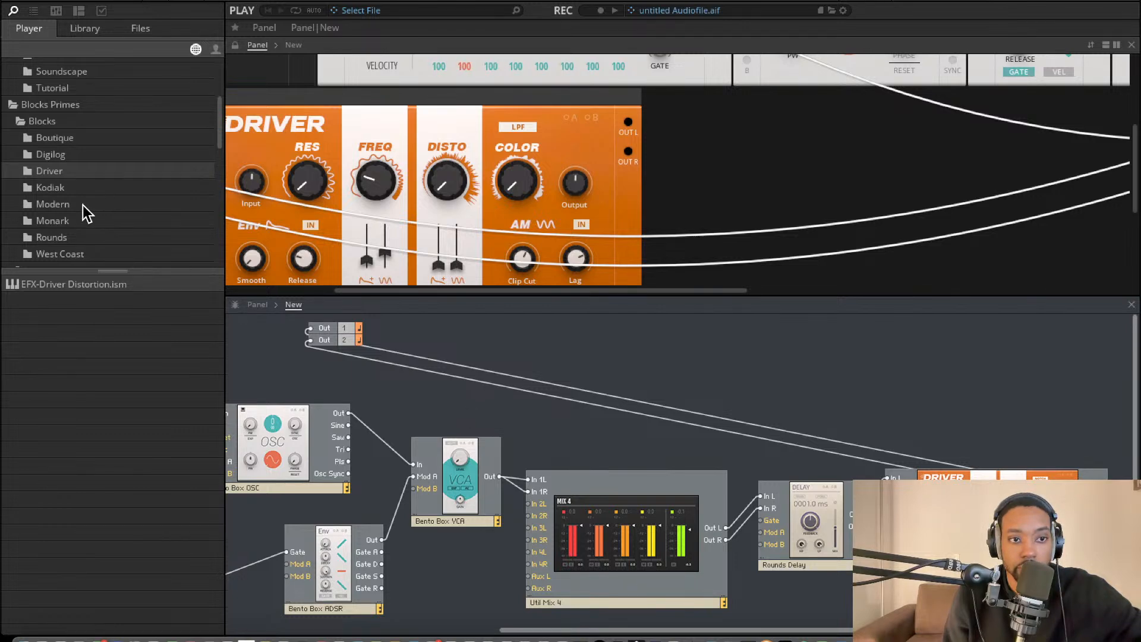
{"action": "scroll", "coordinate": [84, 208], "scroll_direction": "down", "scroll_amount": 3}
{"action": "left_click", "coordinate": [59, 191]}
{"action": "left_click_drag", "start_coordinate": [105, 302], "coordinate": [1051, 458]}
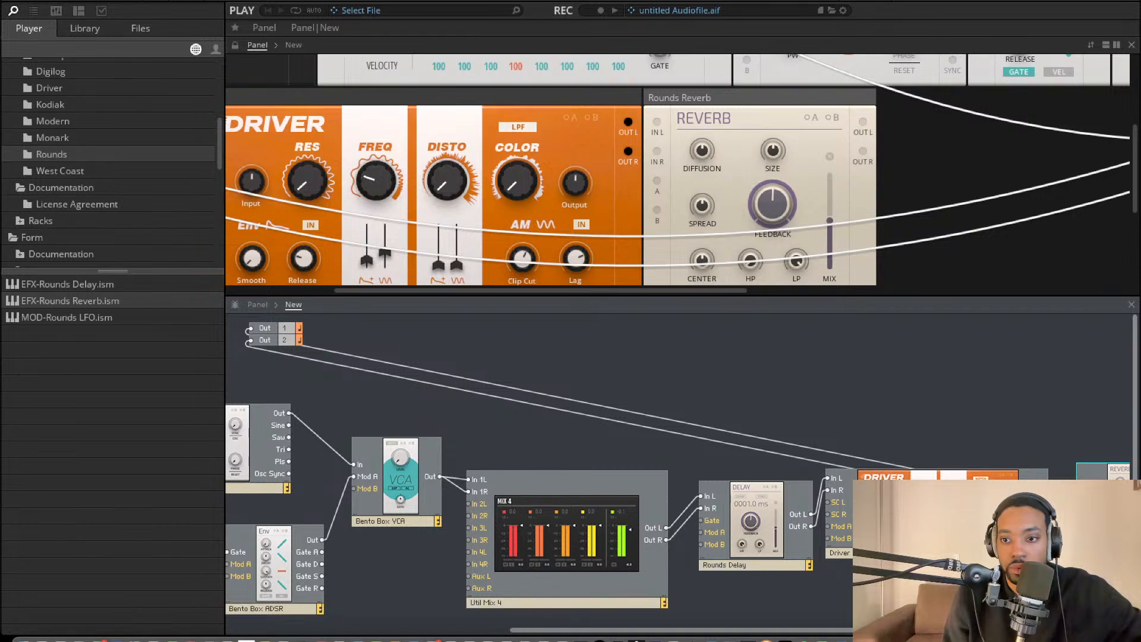
{"action": "left_click_drag", "start_coordinate": [628, 122], "coordinate": [657, 151]}
Route the Rounds Reverb's left and right outputs to the Out 1 and Out 2 terminals in place of the Driver's
{"action": "scroll", "coordinate": [1057, 437], "scroll_direction": "right", "scroll_amount": 2}
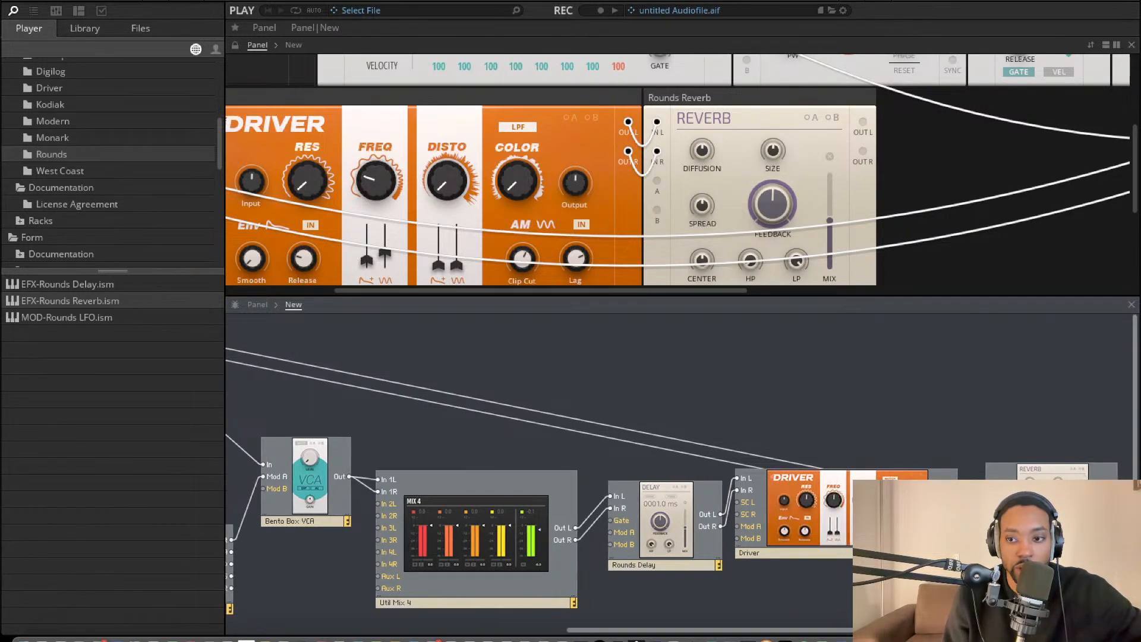
{"action": "scroll", "coordinate": [241, 269], "scroll_direction": "down", "scroll_amount": 1}
{"action": "scroll", "coordinate": [241, 269], "scroll_direction": "left", "scroll_amount": 1}
{"action": "scroll", "coordinate": [248, 361], "scroll_direction": "left", "scroll_amount": 1}
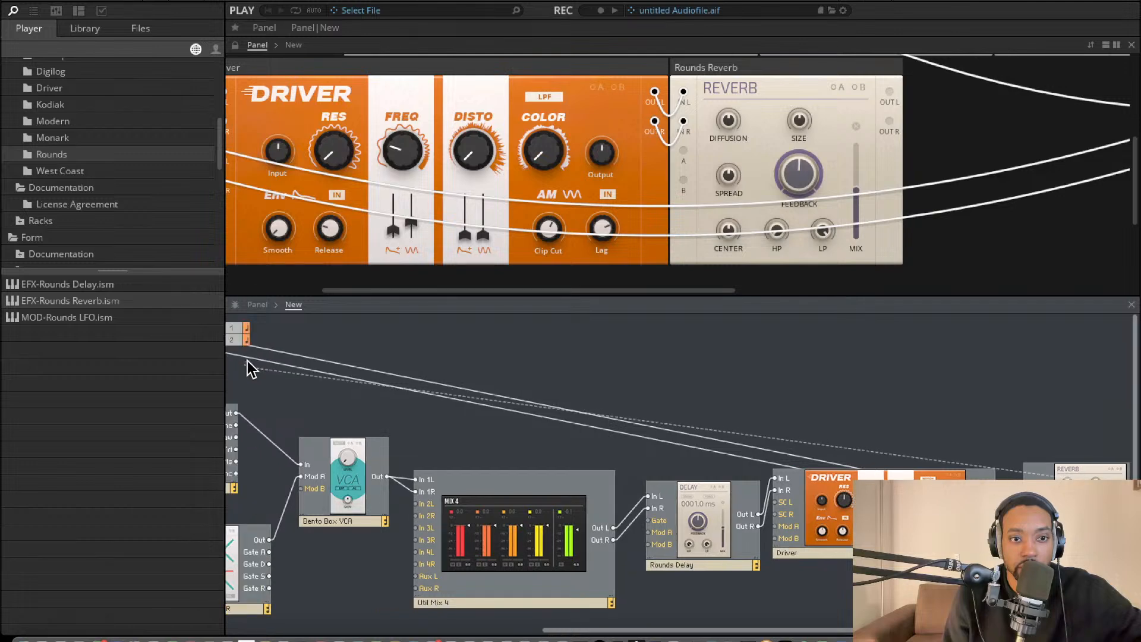
{"action": "scroll", "coordinate": [250, 357], "scroll_direction": "left", "scroll_amount": 2}
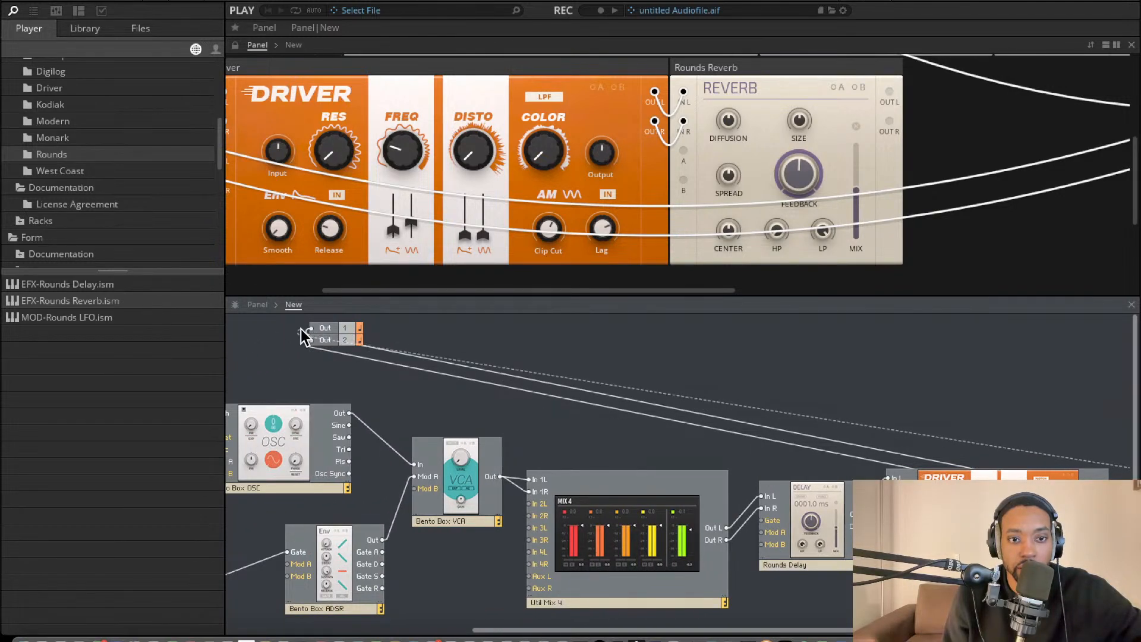
{"action": "scroll", "coordinate": [1037, 431], "scroll_direction": "right", "scroll_amount": 3}
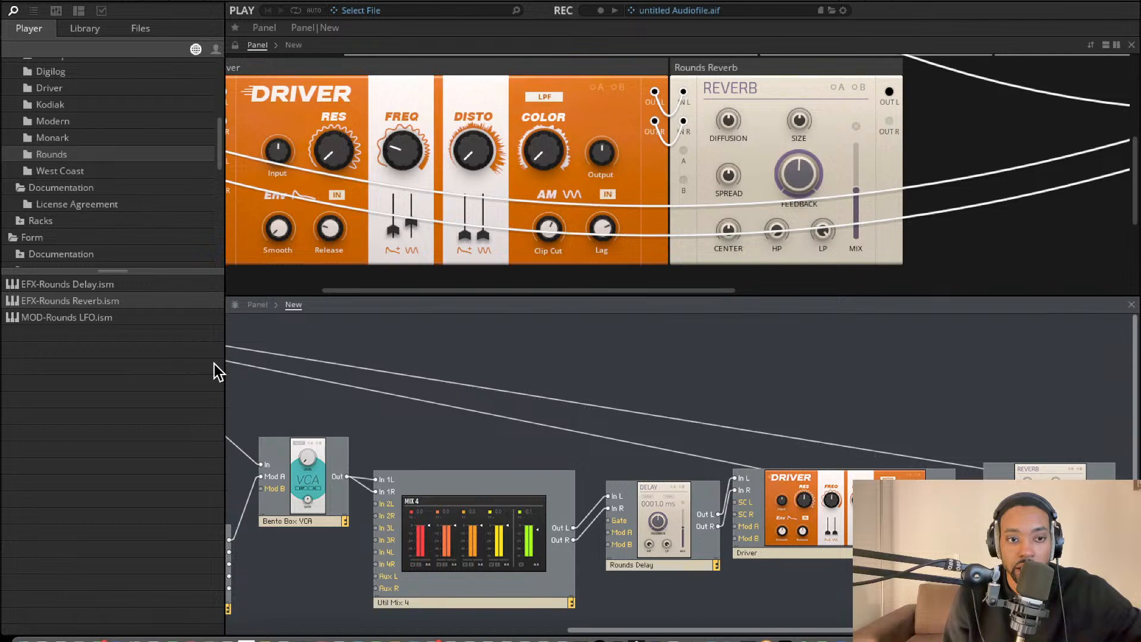
{"action": "scroll", "coordinate": [231, 362], "scroll_direction": "left", "scroll_amount": 6}
{"action": "scroll", "coordinate": [230, 361], "scroll_direction": "left", "scroll_amount": 1}
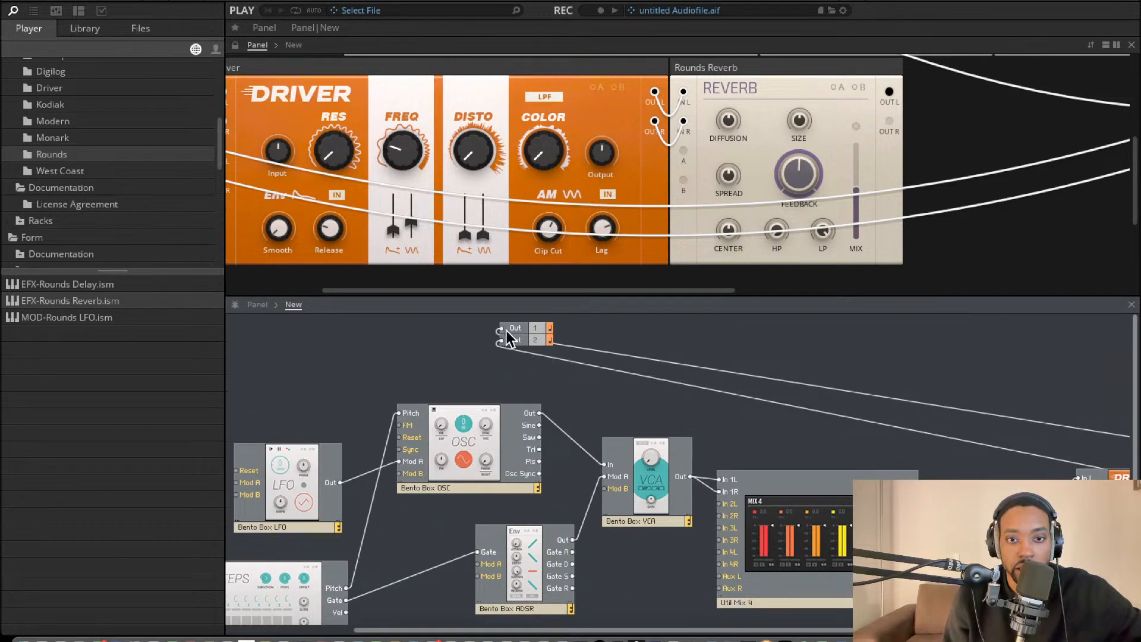
{"action": "scroll", "coordinate": [689, 363], "scroll_direction": "right", "scroll_amount": 1}
{"action": "scroll", "coordinate": [689, 362], "scroll_direction": "right", "scroll_amount": 7}
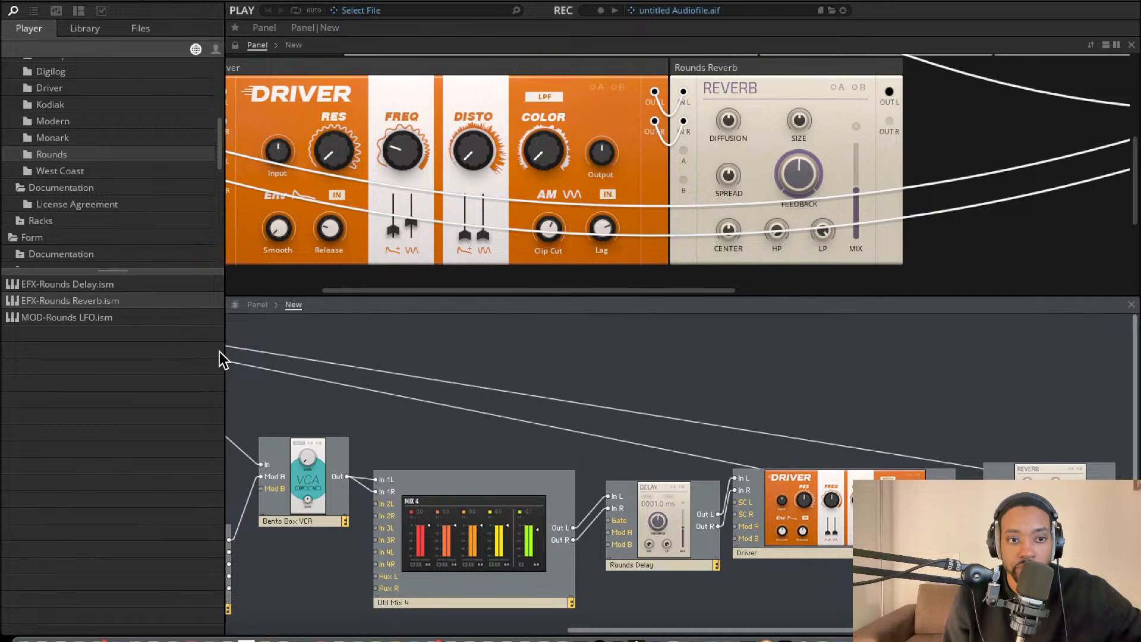
{"action": "scroll", "coordinate": [221, 357], "scroll_direction": "left", "scroll_amount": 5}
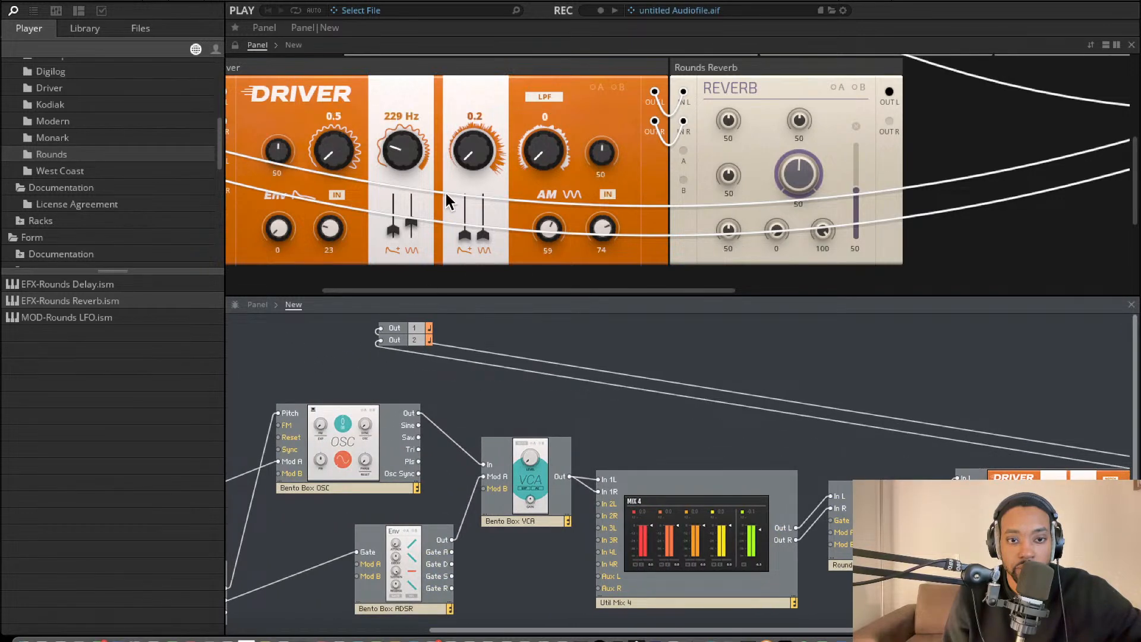
Reduce the Rounds Reverb's Feedback to 9.8
{"action": "scroll", "coordinate": [512, 170], "scroll_direction": "right", "scroll_amount": 3}
{"action": "left_click_drag", "start_coordinate": [620, 171], "coordinate": [594, 256]}
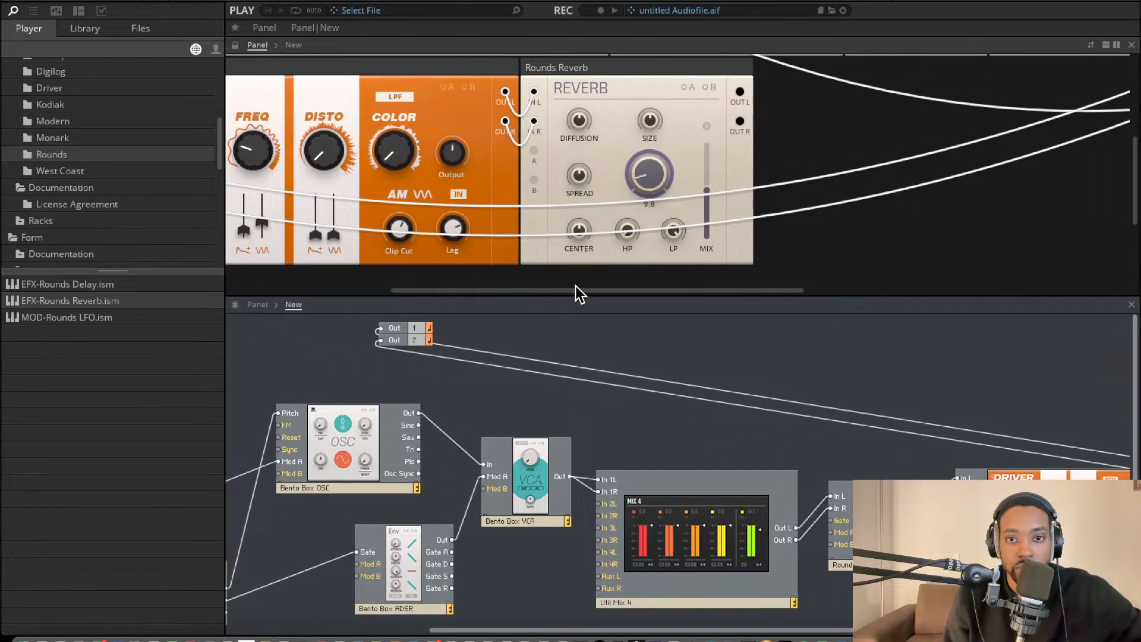
Raise the Bento Box OSC's PW, try its triangle waveform and return the waveform to sine
{"action": "scroll", "coordinate": [535, 178], "scroll_direction": "up", "scroll_amount": 5}
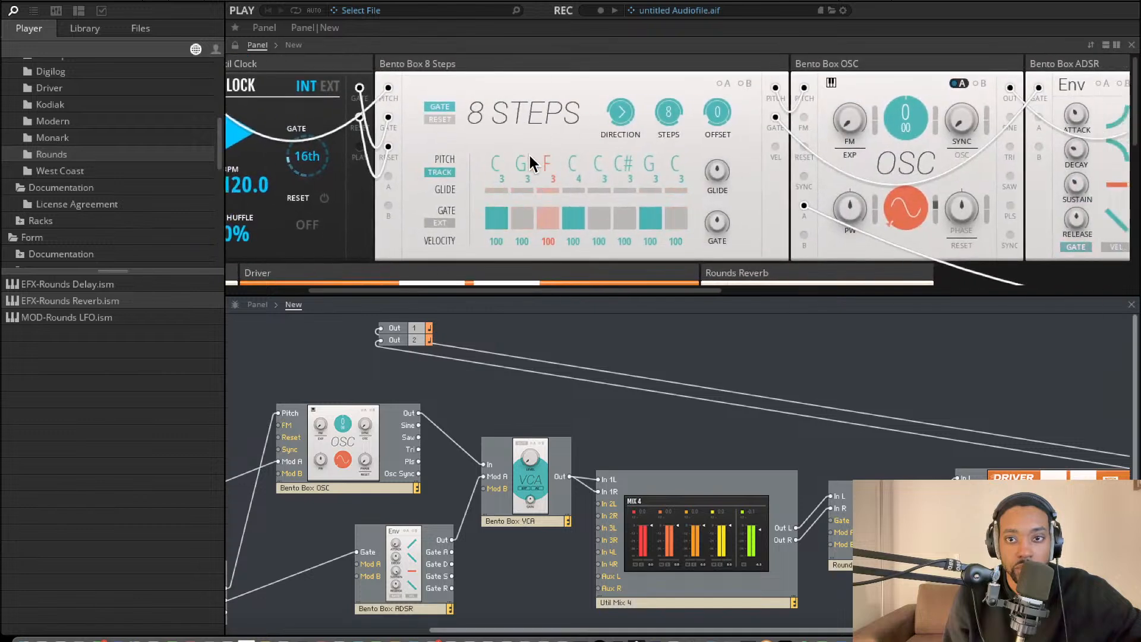
{"action": "scroll", "coordinate": [530, 159], "scroll_direction": "right", "scroll_amount": 8}
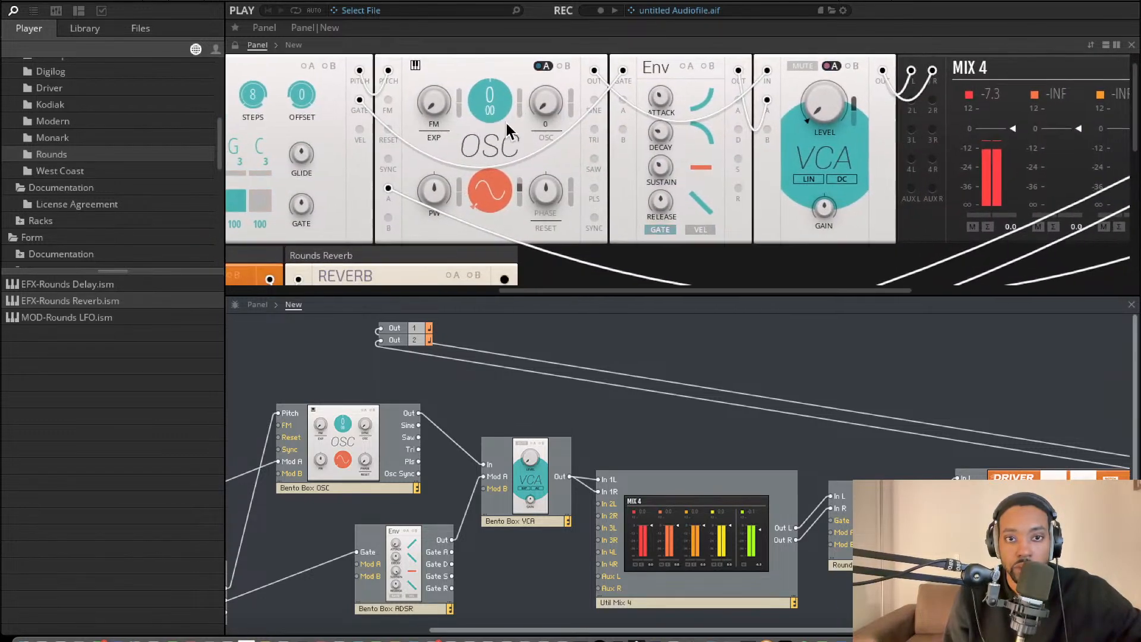
{"action": "left_click_drag", "start_coordinate": [431, 196], "coordinate": [469, 119]}
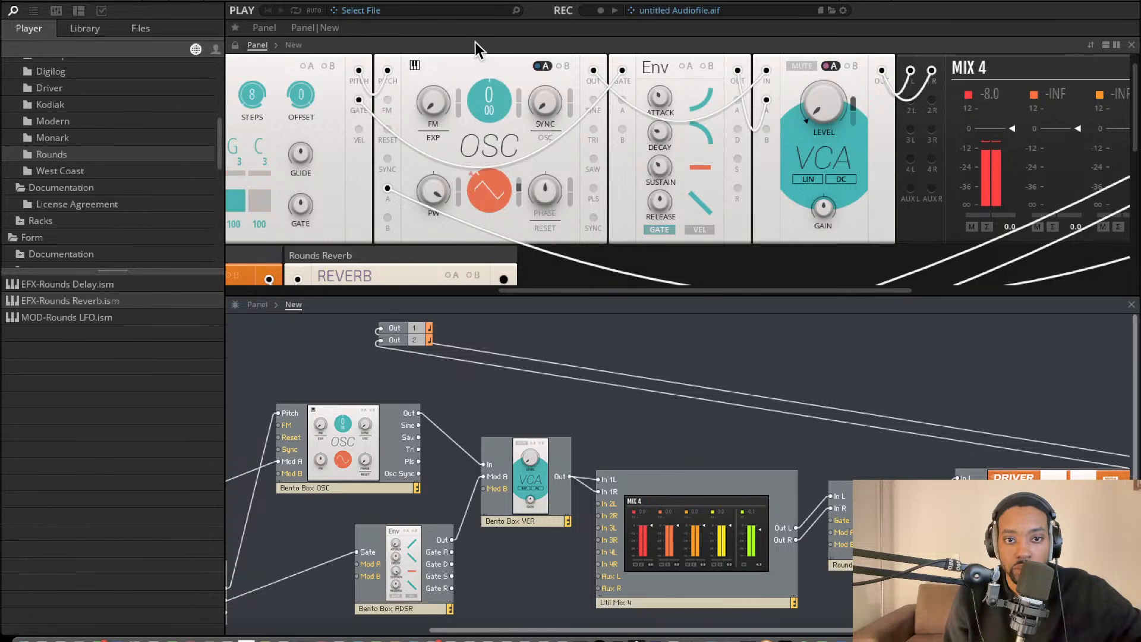
{"action": "left_click_drag", "start_coordinate": [484, 193], "coordinate": [445, 509]}
{"action": "scroll", "coordinate": [680, 193], "scroll_direction": "left", "scroll_amount": 1}
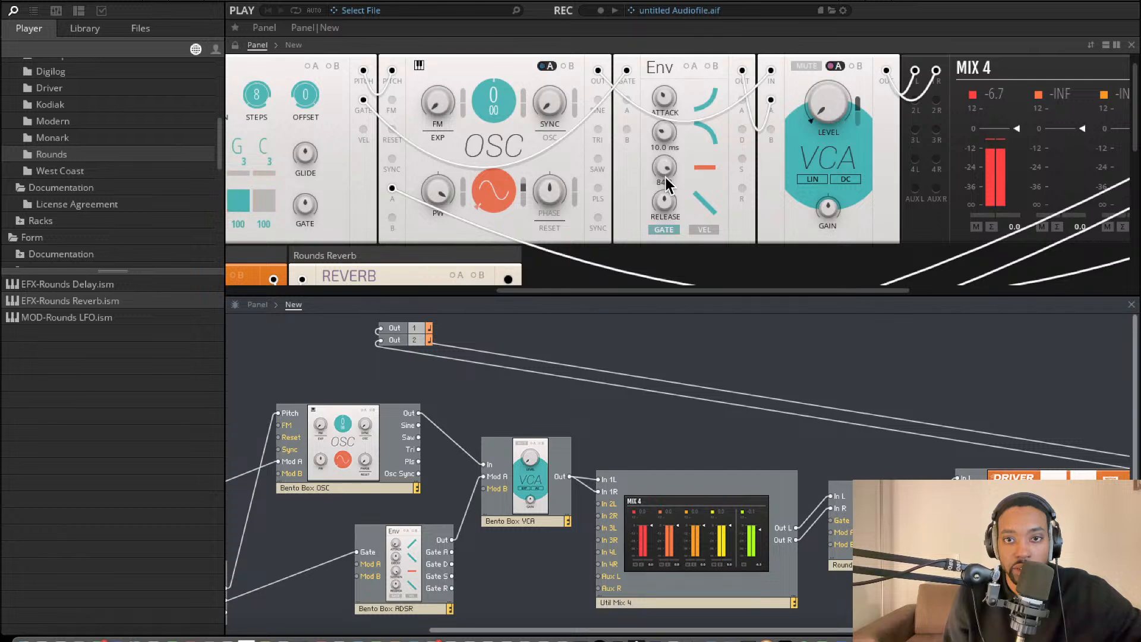
Try the gates of steps 2 and 3 on the 8 Steps sequencer and switch off the gate of step 8
{"action": "scroll", "coordinate": [668, 174], "scroll_direction": "down", "scroll_amount": 1}
{"action": "scroll", "coordinate": [670, 179], "scroll_direction": "up", "scroll_amount": 1}
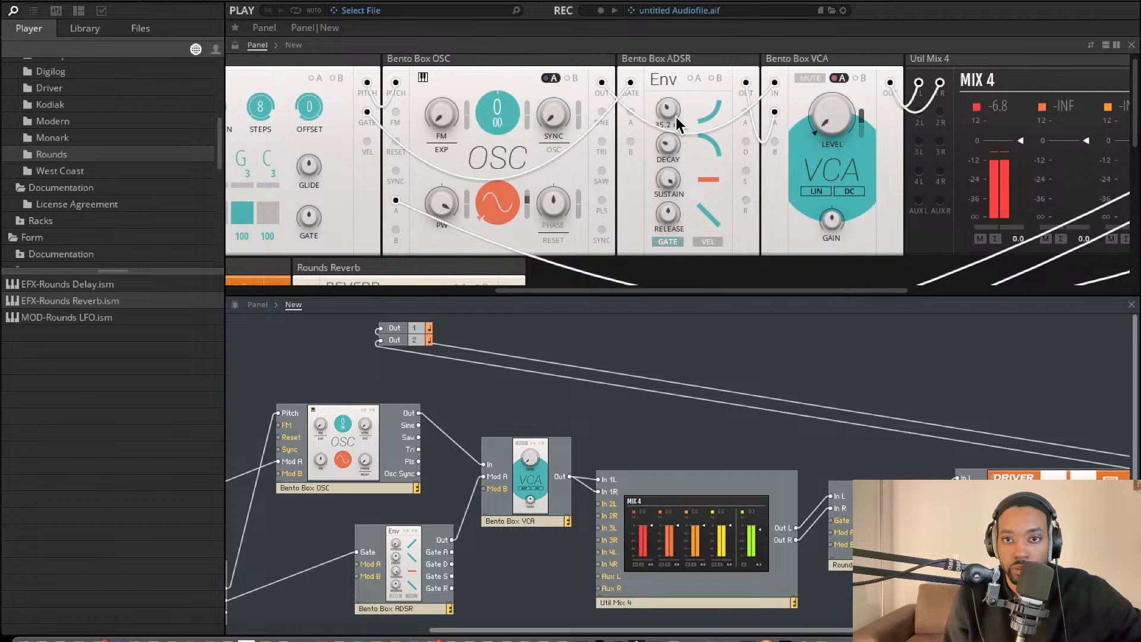
{"action": "scroll", "coordinate": [697, 145], "scroll_direction": "left", "scroll_amount": 1}
{"action": "scroll", "coordinate": [696, 145], "scroll_direction": "left", "scroll_amount": 10}
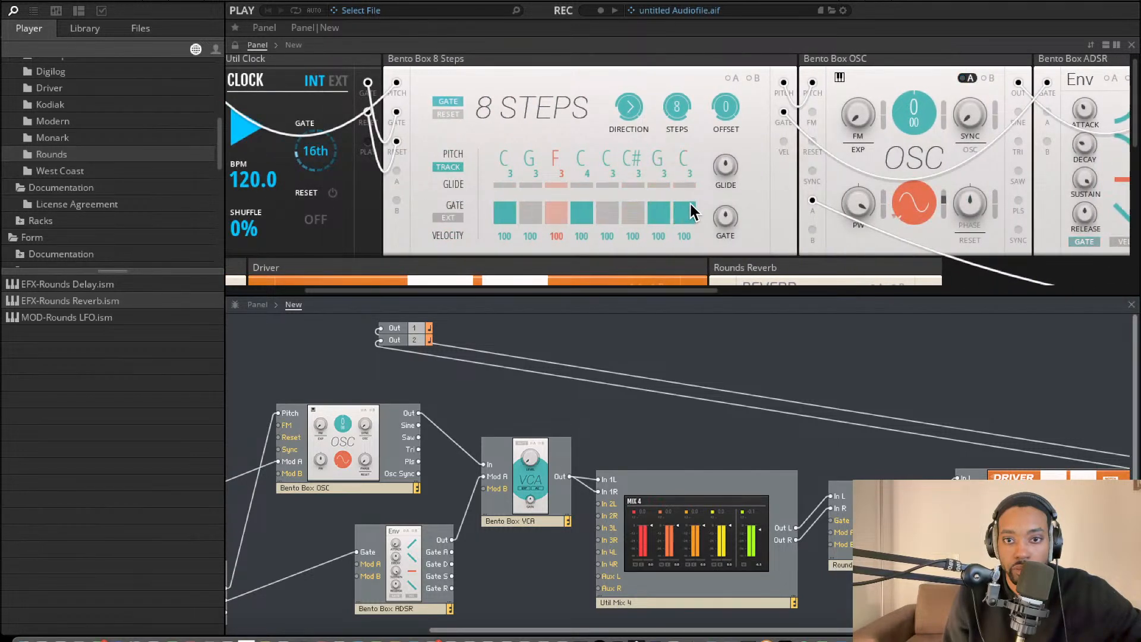
{"action": "left_click", "coordinate": [543, 214]}
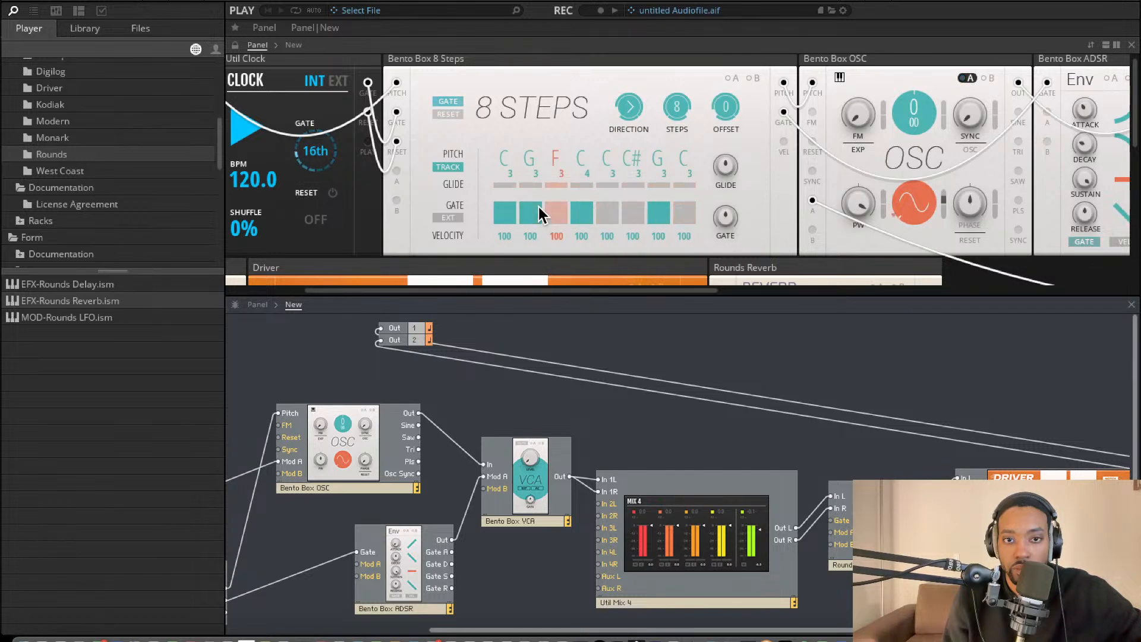
{"action": "left_click", "coordinate": [543, 214]}
{"action": "left_click", "coordinate": [556, 214]}
{"action": "left_click", "coordinate": [565, 216]}
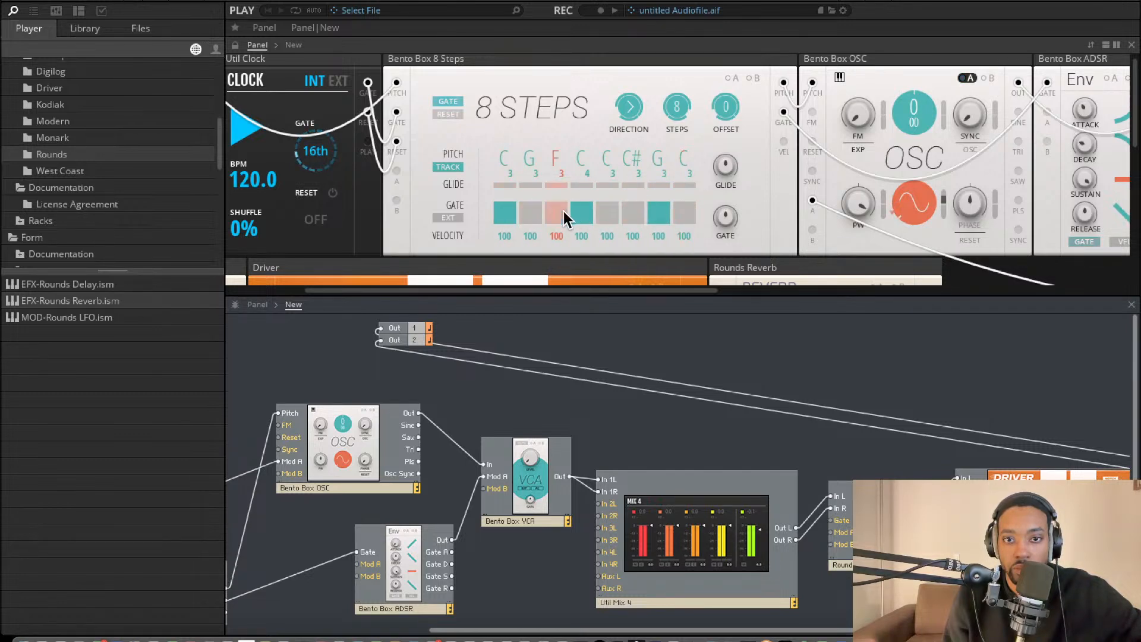
Set the pitch of step 5 to G#3 on the 8 Steps sequencer and try its gate, leaving it off
{"action": "left_click", "coordinate": [615, 217]}
{"action": "left_click", "coordinate": [612, 216]}
{"action": "left_click_drag", "start_coordinate": [612, 160], "coordinate": [610, 131]}
{"action": "left_click", "coordinate": [608, 214]}
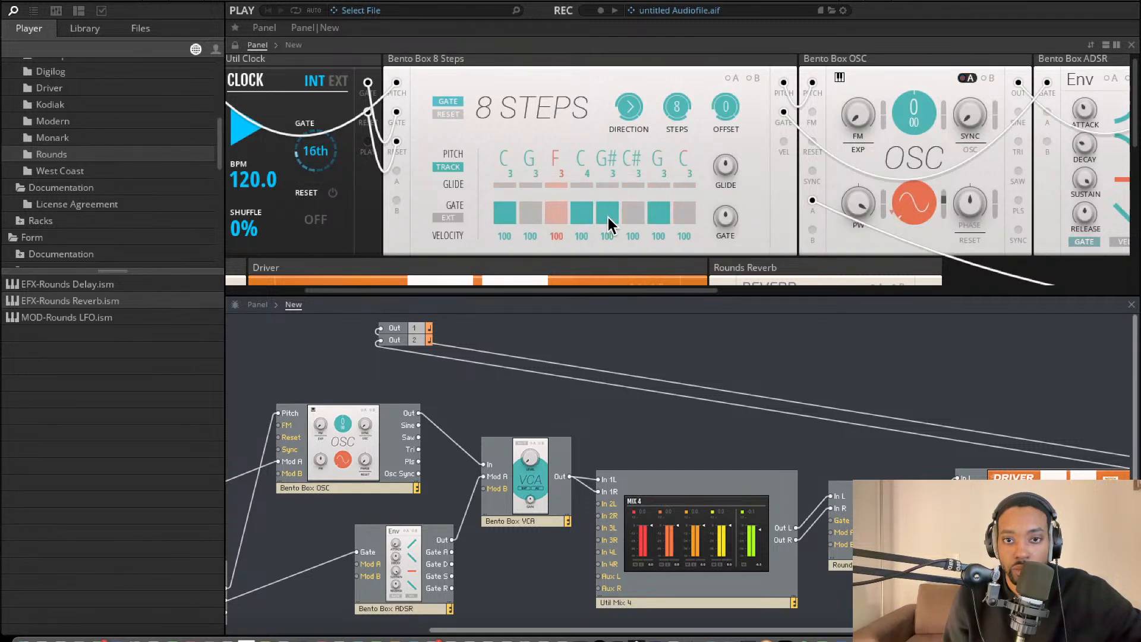
{"action": "left_click", "coordinate": [608, 216]}
Try the Util Clock's gate rate at 8th and return it to 16th
{"action": "left_click_drag", "start_coordinate": [319, 156], "coordinate": [321, 180]}
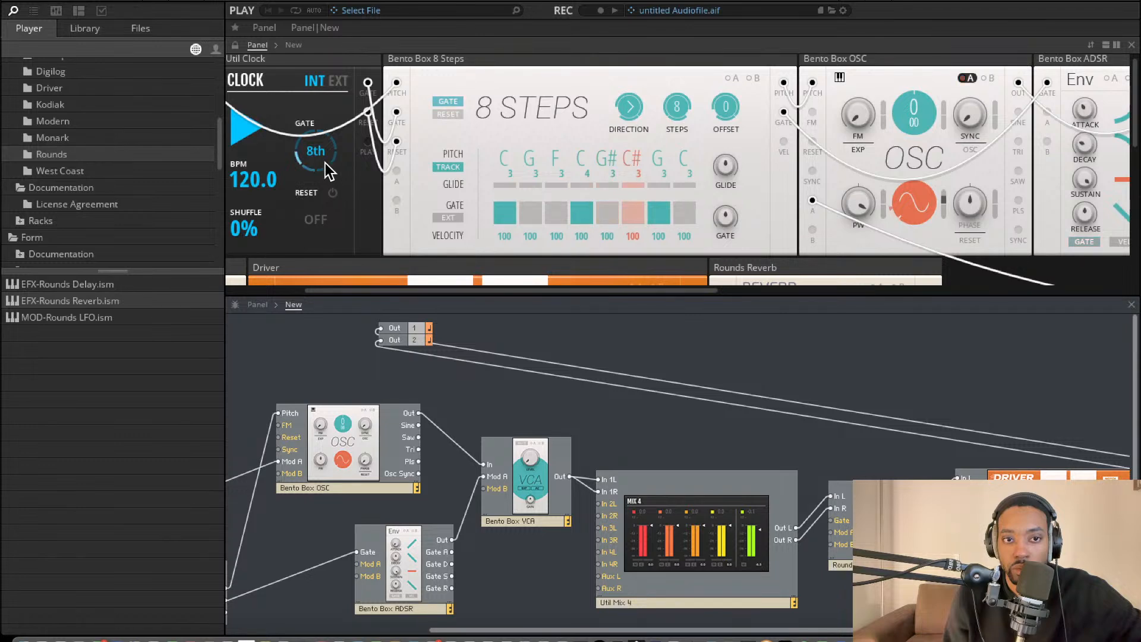
{"action": "left_click_drag", "start_coordinate": [320, 153], "coordinate": [299, 102]}
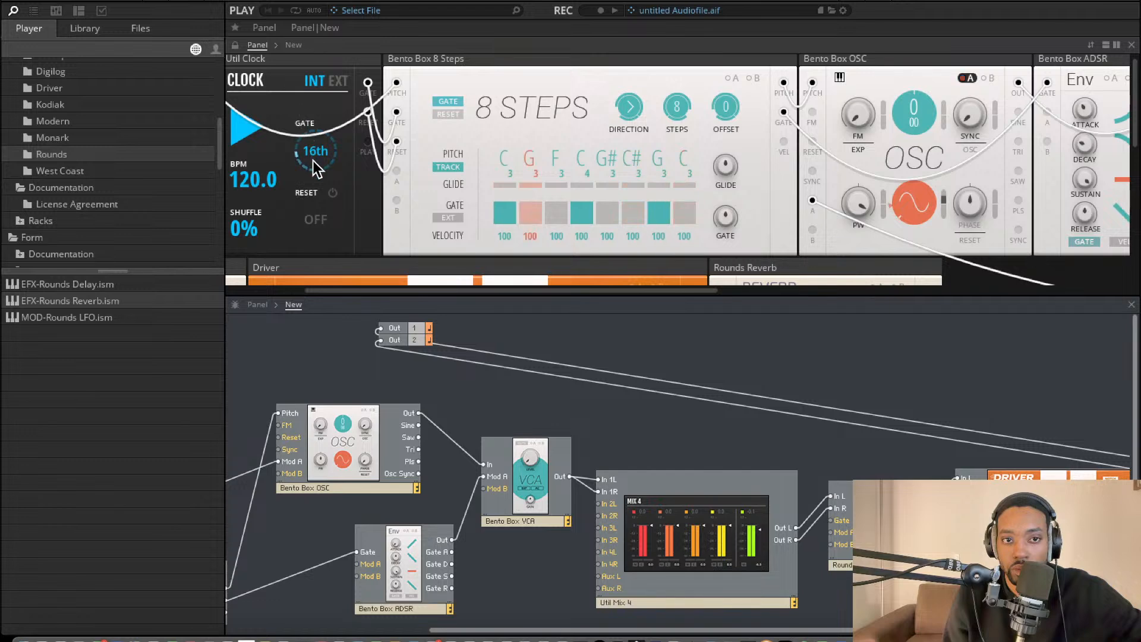
Set the pitch of step 8 to F4 on the 8 Steps sequencer and try its gate, leaving it off
{"action": "left_click", "coordinate": [684, 214]}
{"action": "left_click_drag", "start_coordinate": [680, 152], "coordinate": [680, 99]}
{"action": "left_click", "coordinate": [684, 213]}
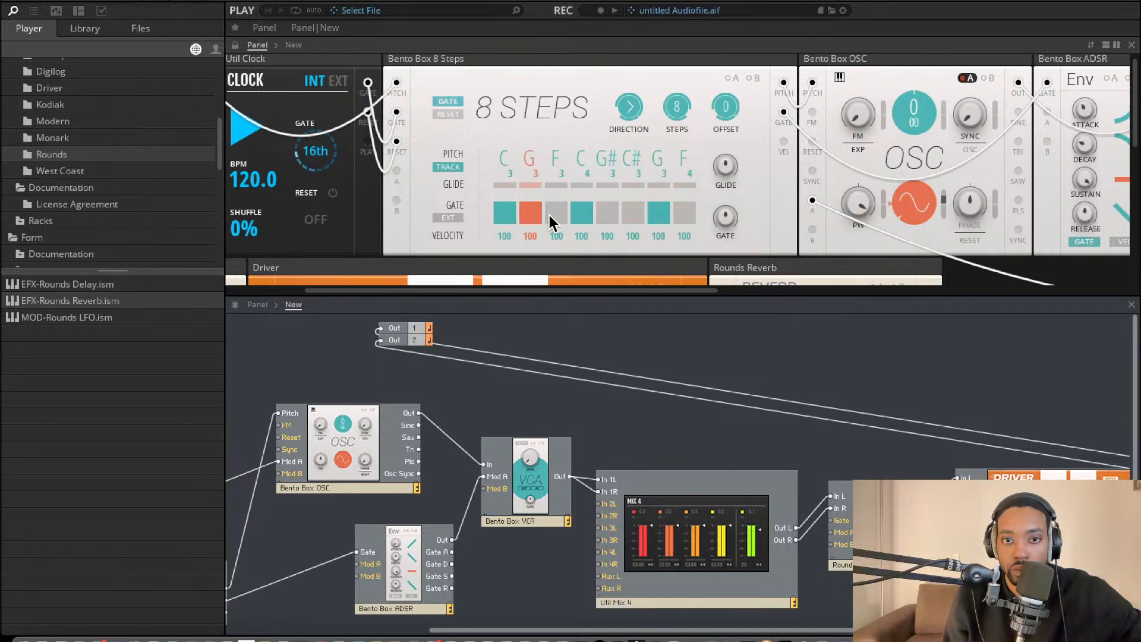
Wire Util Note In's Pitch to the Bento Box OSC's Pitch and its Gate to the ADSR's Gate, replacing the 8 Steps connections
{"action": "scroll", "coordinate": [678, 148], "scroll_direction": "right", "scroll_amount": 10}
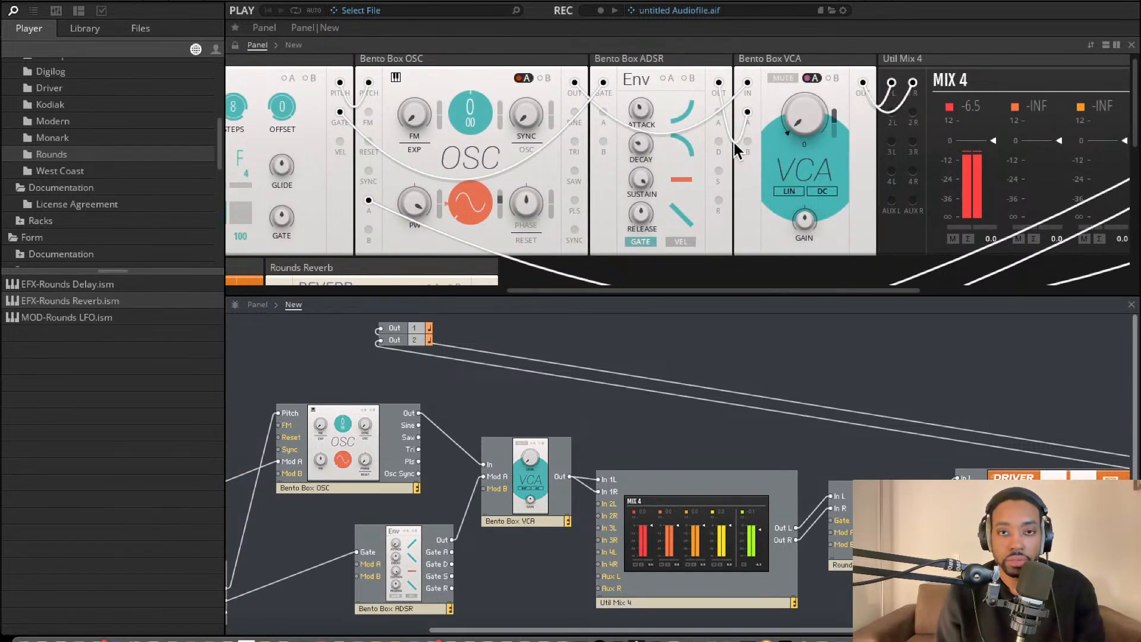
{"action": "scroll", "coordinate": [357, 482], "scroll_direction": "left", "scroll_amount": 10}
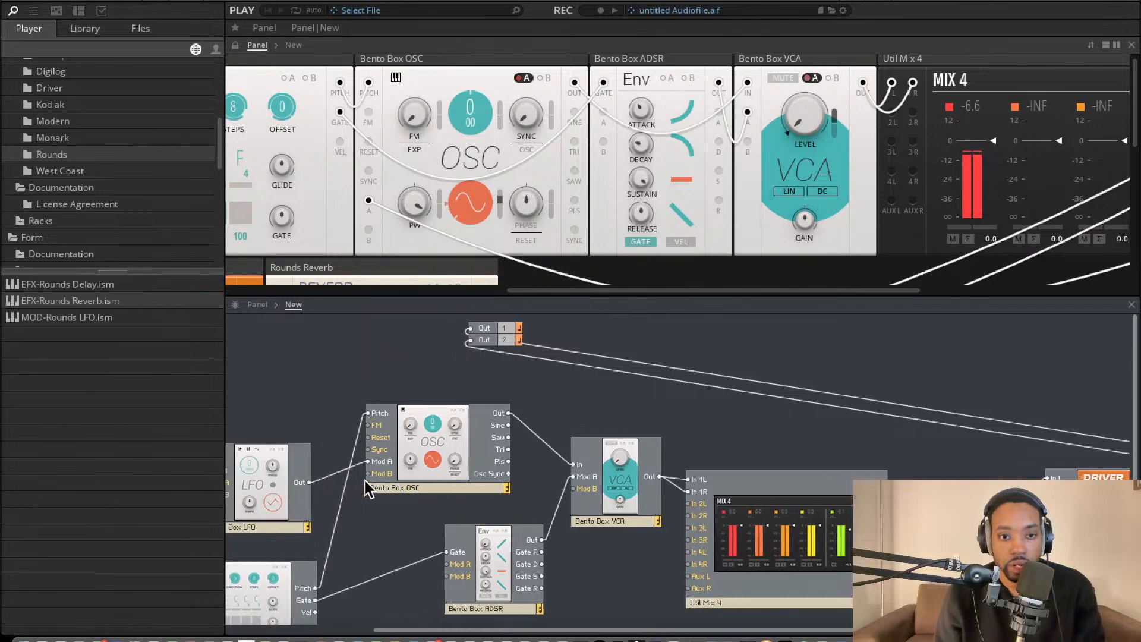
{"action": "scroll", "coordinate": [369, 478], "scroll_direction": "down", "scroll_amount": 1}
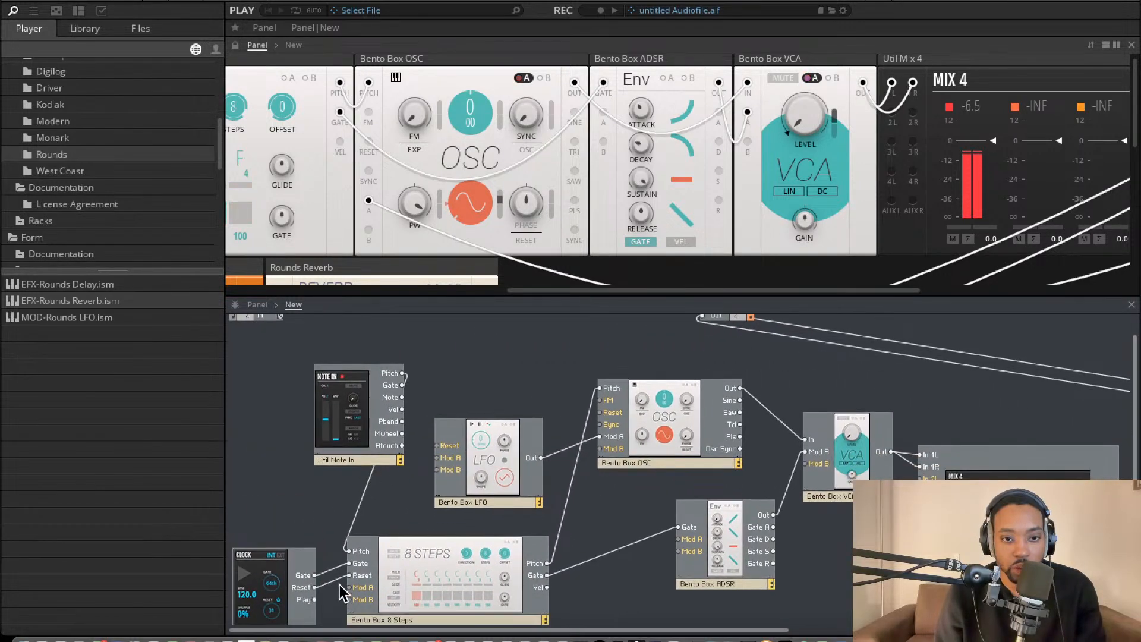
{"action": "left_click_drag", "start_coordinate": [402, 373], "coordinate": [603, 388]}
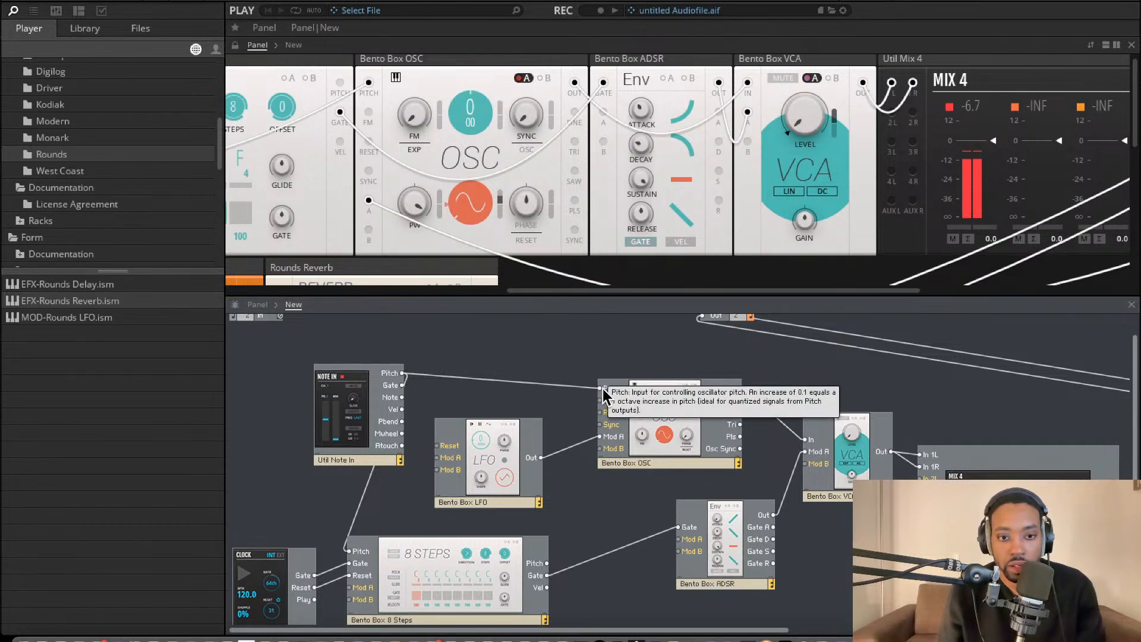
{"action": "scroll", "coordinate": [412, 229], "scroll_direction": "left", "scroll_amount": 6}
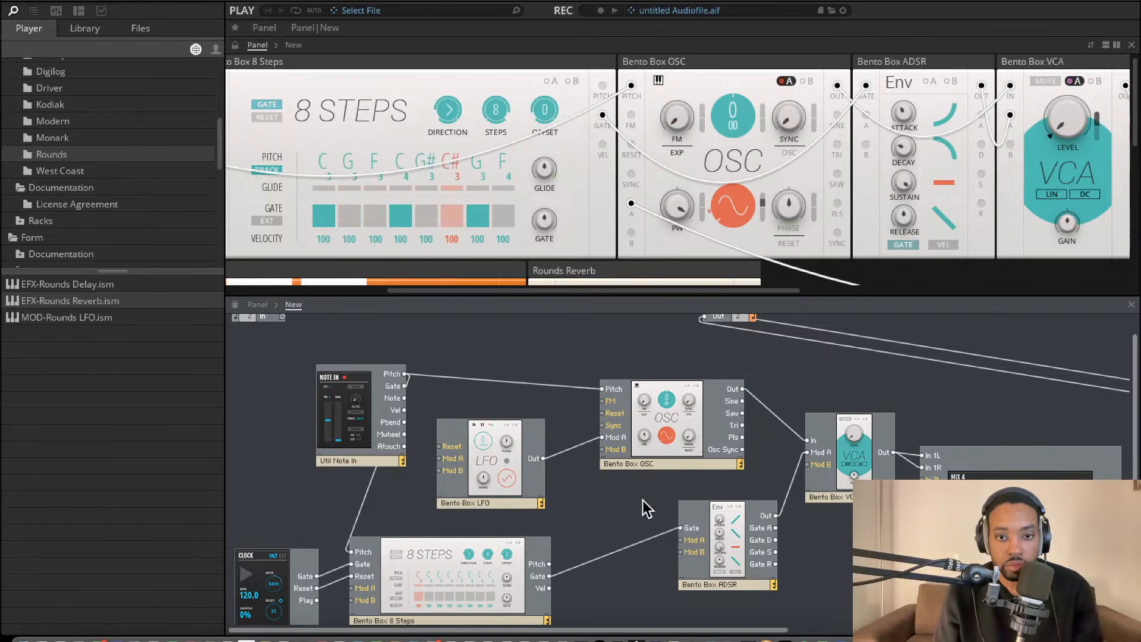
{"action": "left_click_drag", "start_coordinate": [641, 522], "coordinate": [599, 536]}
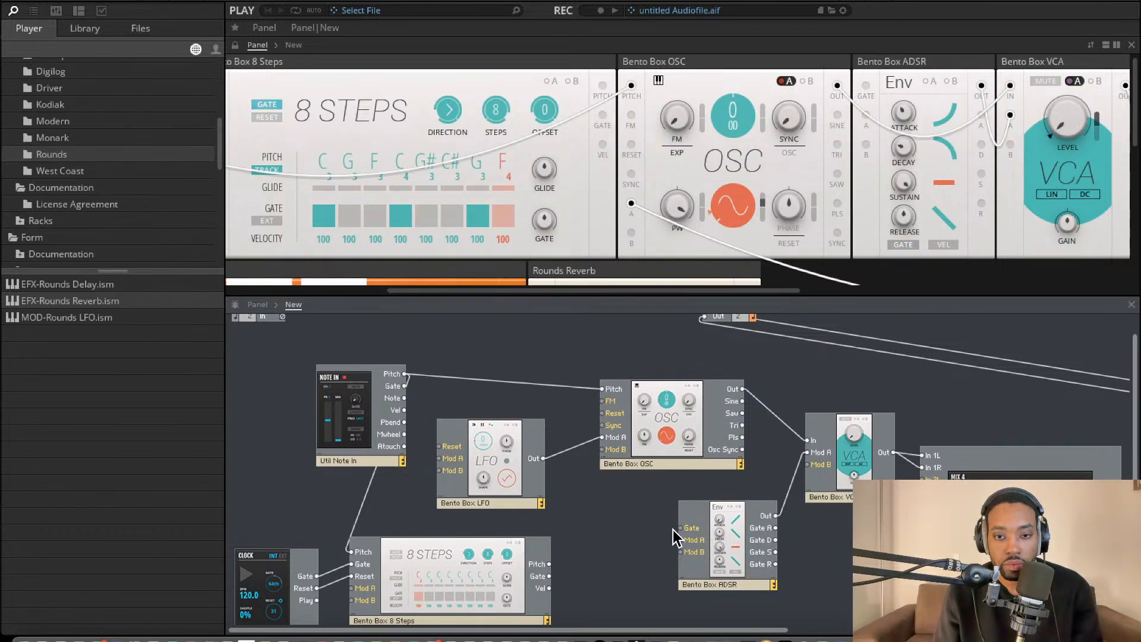
{"action": "left_click_drag", "start_coordinate": [679, 528], "coordinate": [406, 387]}
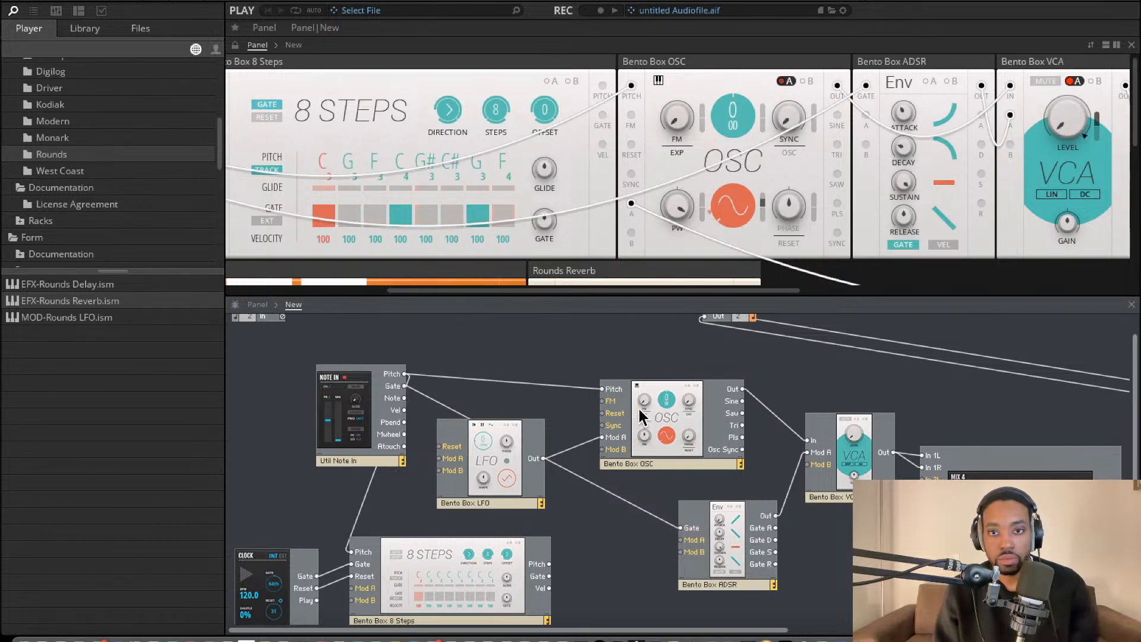
Delete the wire from Note In's Pitch to the 8 Steps' Pitch input and switch off the sequencer's pitch Track option
{"action": "mouse_move", "coordinate": [639, 409]}
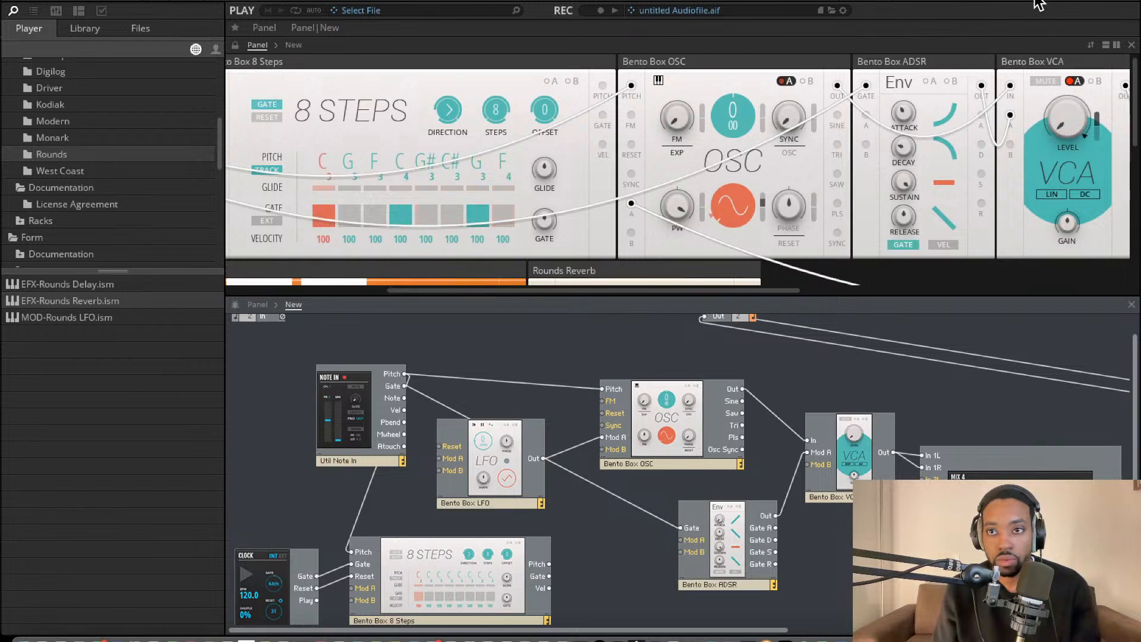
{"action": "scroll", "coordinate": [897, 132], "scroll_direction": "right", "scroll_amount": 1}
{"action": "scroll", "coordinate": [896, 132], "scroll_direction": "right", "scroll_amount": 1}
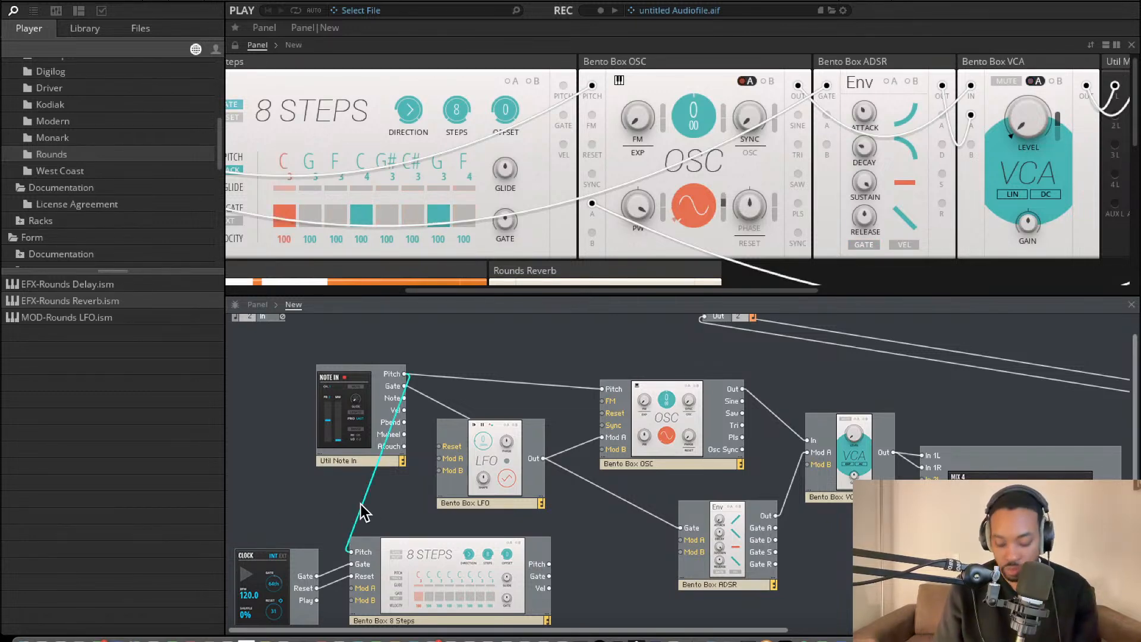
{"action": "key", "text": "Delete"}
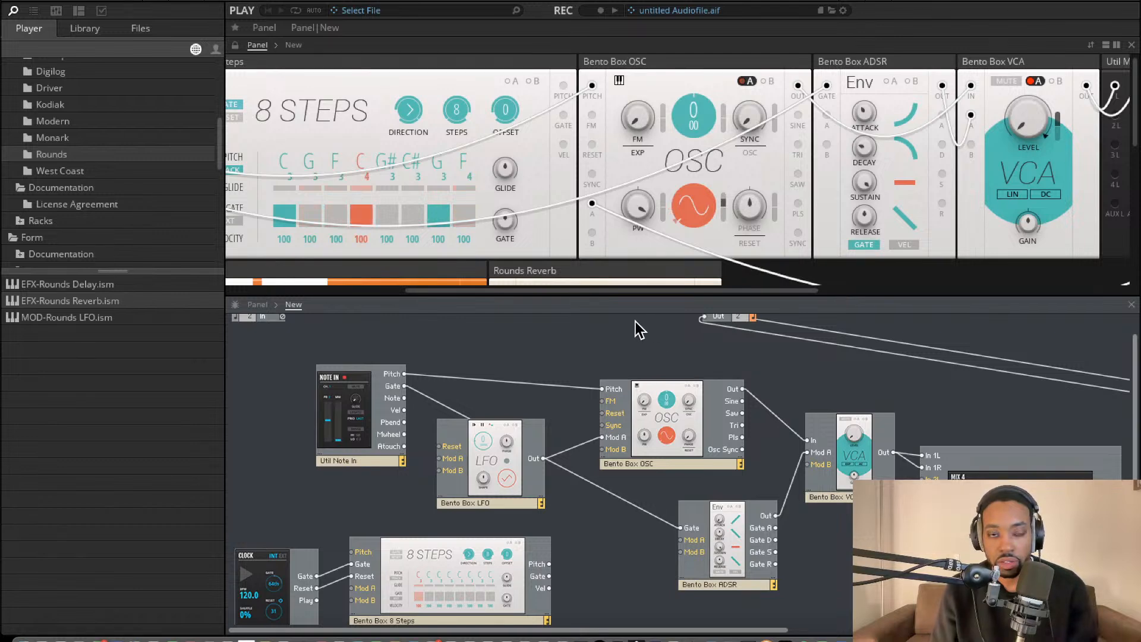
{"action": "scroll", "coordinate": [262, 182], "scroll_direction": "left", "scroll_amount": 1}
{"action": "left_click", "coordinate": [244, 168]}
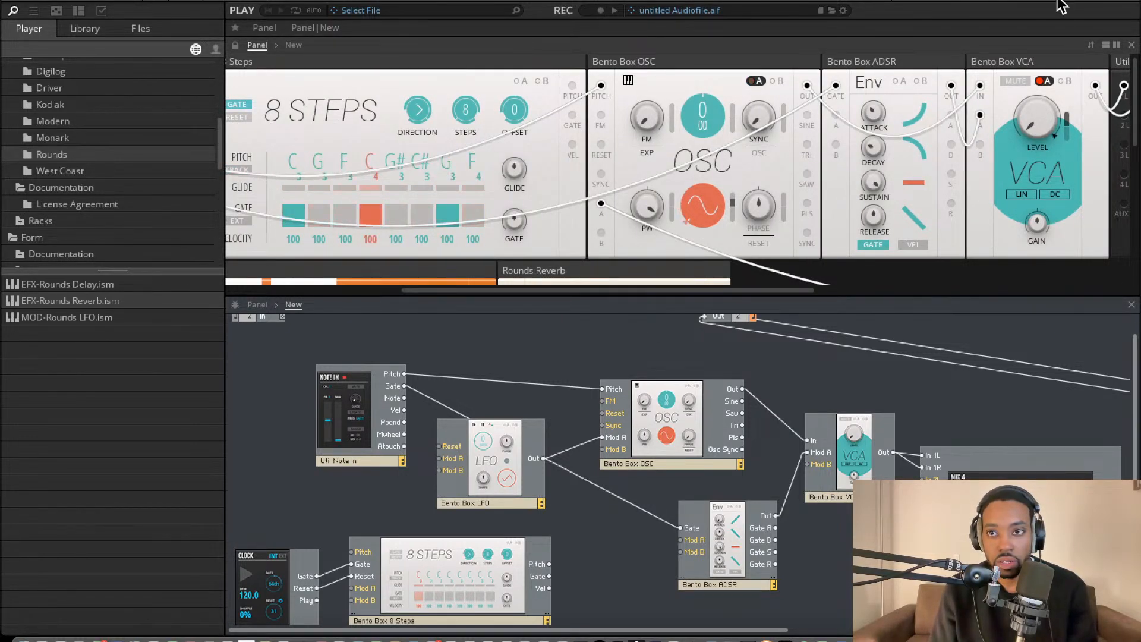
Look over the patch's panel modules, from the Note In, clock and sequencer to the effects, mixer and LFO
{"action": "scroll", "coordinate": [783, 144], "scroll_direction": "left", "scroll_amount": 1}
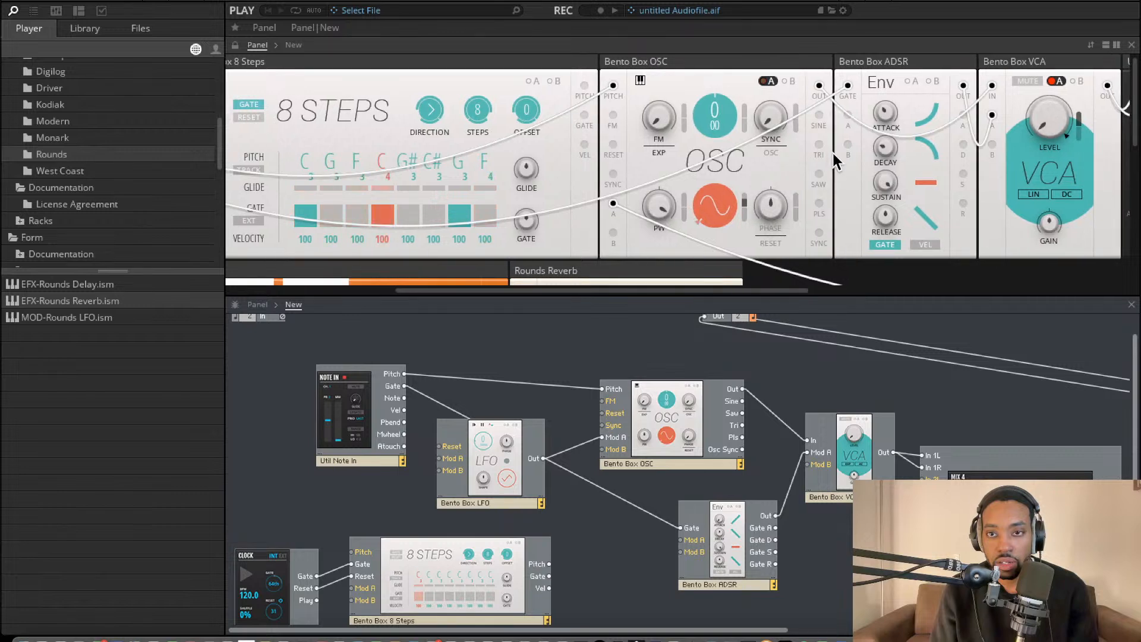
{"action": "scroll", "coordinate": [843, 218], "scroll_direction": "left", "scroll_amount": 5}
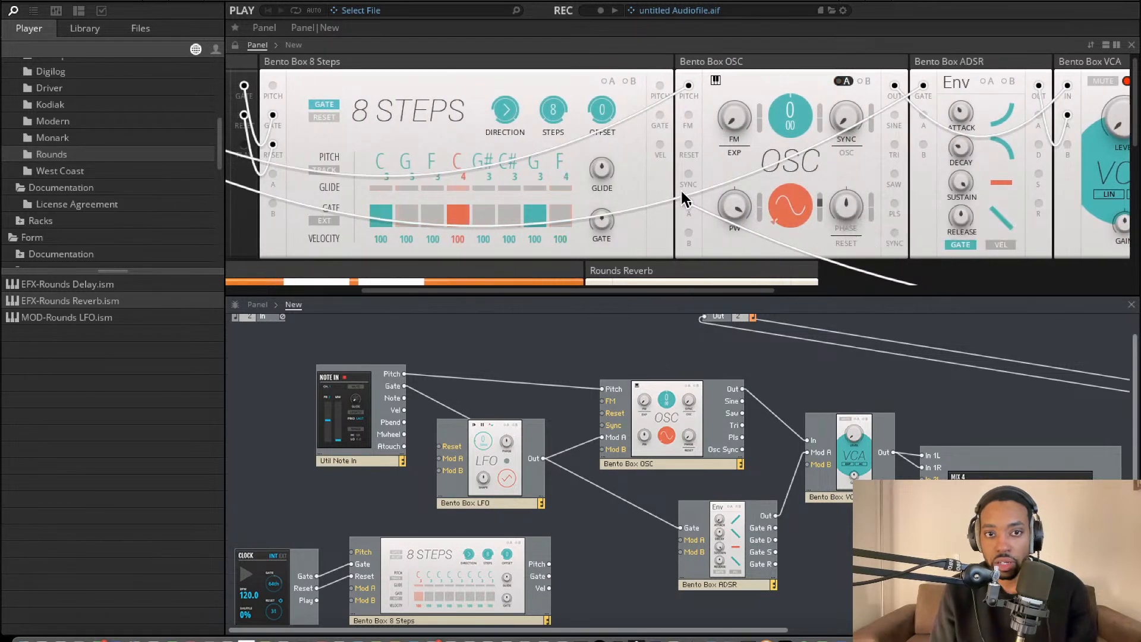
{"action": "scroll", "coordinate": [590, 180], "scroll_direction": "left", "scroll_amount": 10}
{"action": "scroll", "coordinate": [577, 179], "scroll_direction": "left", "scroll_amount": 4}
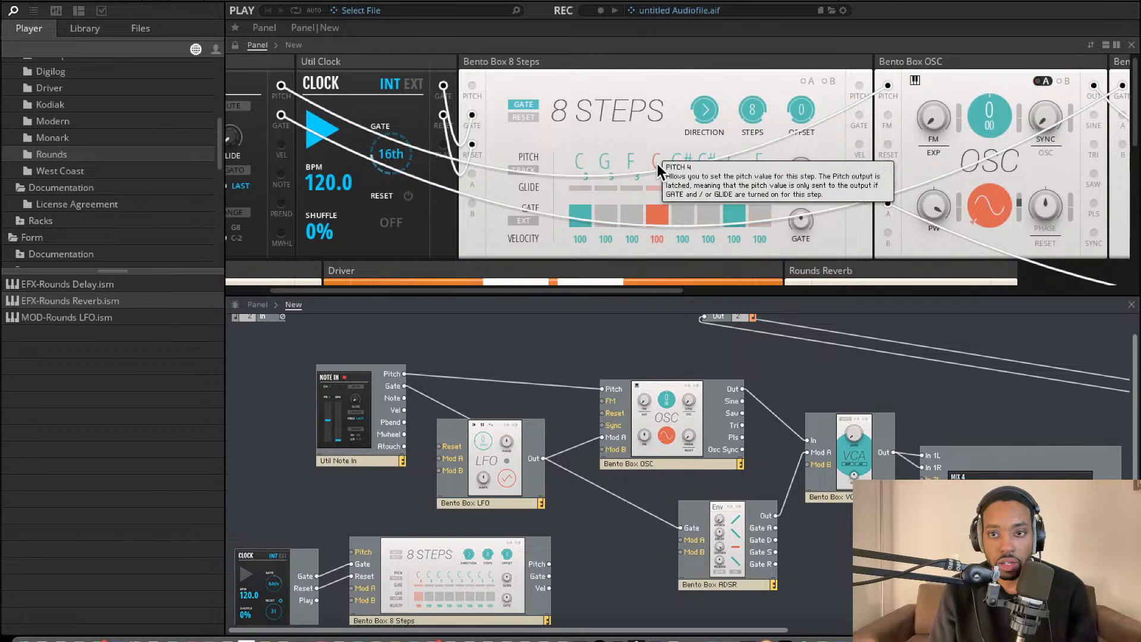
{"action": "scroll", "coordinate": [607, 173], "scroll_direction": "down", "scroll_amount": 3}
{"action": "scroll", "coordinate": [613, 173], "scroll_direction": "down", "scroll_amount": 8}
{"action": "scroll", "coordinate": [613, 173], "scroll_direction": "right", "scroll_amount": 4}
{"action": "scroll", "coordinate": [617, 173], "scroll_direction": "up", "scroll_amount": 11}
{"action": "scroll", "coordinate": [617, 174], "scroll_direction": "left", "scroll_amount": 9}
{"action": "scroll", "coordinate": [618, 173], "scroll_direction": "down", "scroll_amount": 2}
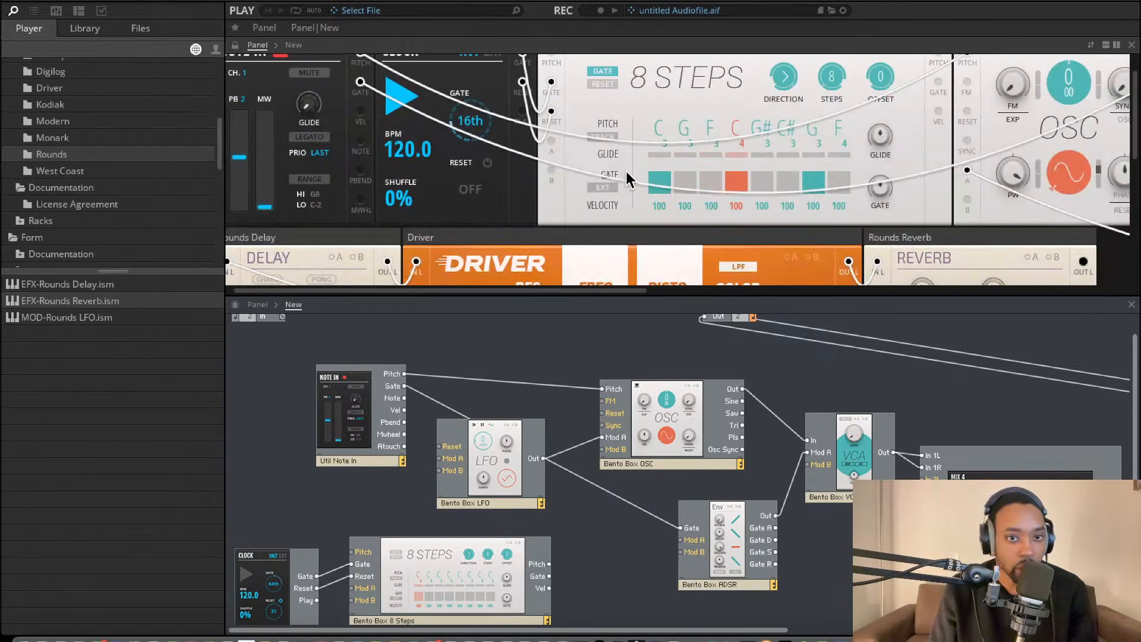
{"action": "scroll", "coordinate": [642, 176], "scroll_direction": "down", "scroll_amount": 5}
{"action": "scroll", "coordinate": [642, 175], "scroll_direction": "right", "scroll_amount": 10}
{"action": "scroll", "coordinate": [648, 176], "scroll_direction": "up", "scroll_amount": 5}
{"action": "scroll", "coordinate": [652, 172], "scroll_direction": "right", "scroll_amount": 2}
{"action": "scroll", "coordinate": [654, 173], "scroll_direction": "down", "scroll_amount": 3}
{"action": "scroll", "coordinate": [657, 173], "scroll_direction": "left", "scroll_amount": 5}
{"action": "scroll", "coordinate": [658, 173], "scroll_direction": "up", "scroll_amount": 3}
{"action": "scroll", "coordinate": [657, 170], "scroll_direction": "left", "scroll_amount": 7}
{"action": "scroll", "coordinate": [658, 170], "scroll_direction": "up", "scroll_amount": 2}
{"action": "scroll", "coordinate": [657, 169], "scroll_direction": "down", "scroll_amount": 10}
{"action": "scroll", "coordinate": [655, 170], "scroll_direction": "up", "scroll_amount": 4}
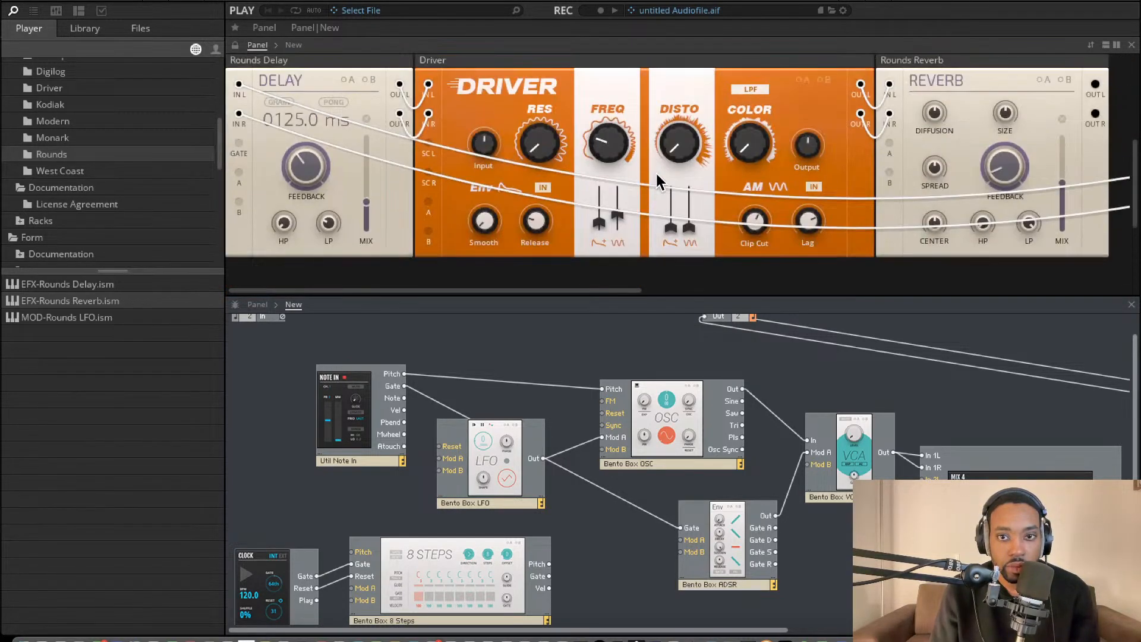
{"action": "scroll", "coordinate": [655, 170], "scroll_direction": "right", "scroll_amount": 12}
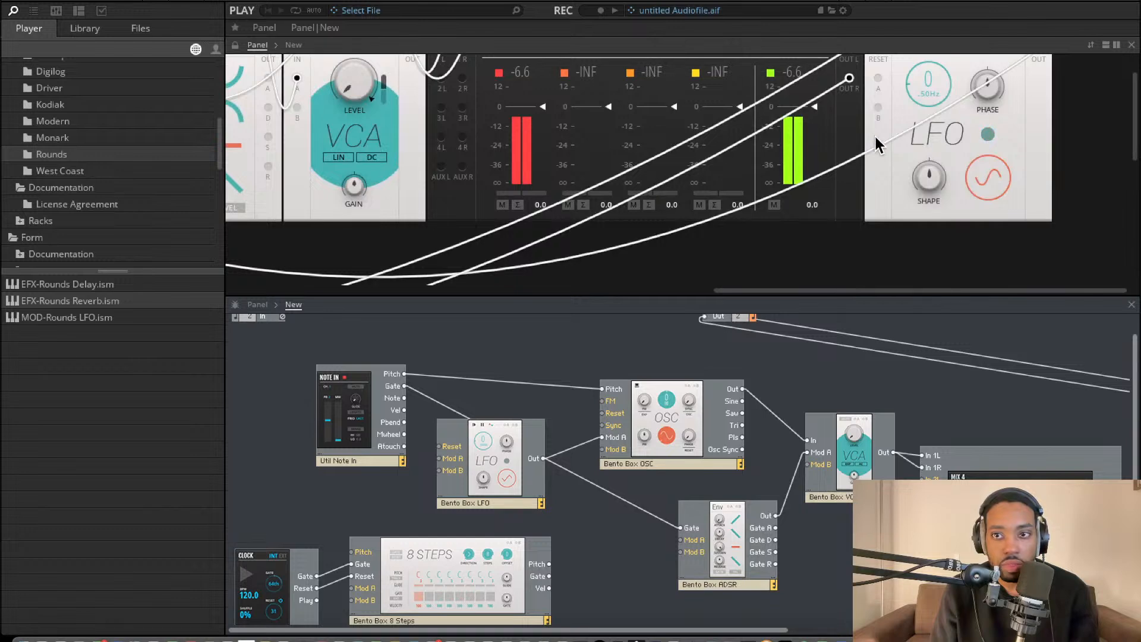
{"action": "scroll", "coordinate": [730, 151], "scroll_direction": "up", "scroll_amount": 3}
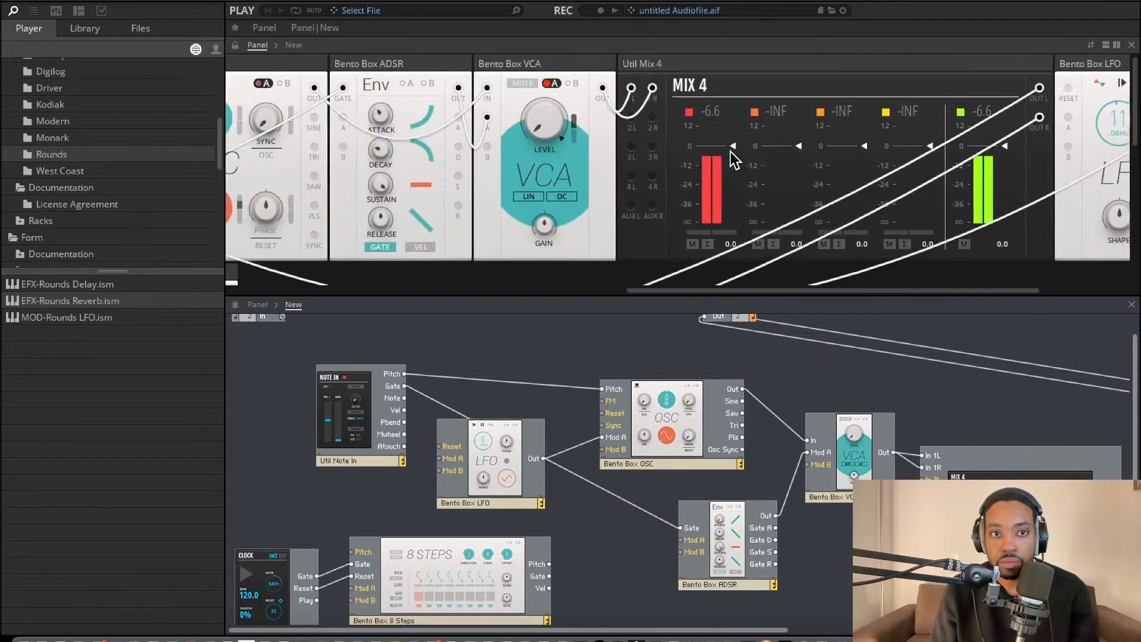
{"action": "scroll", "coordinate": [743, 156], "scroll_direction": "right", "scroll_amount": 3}
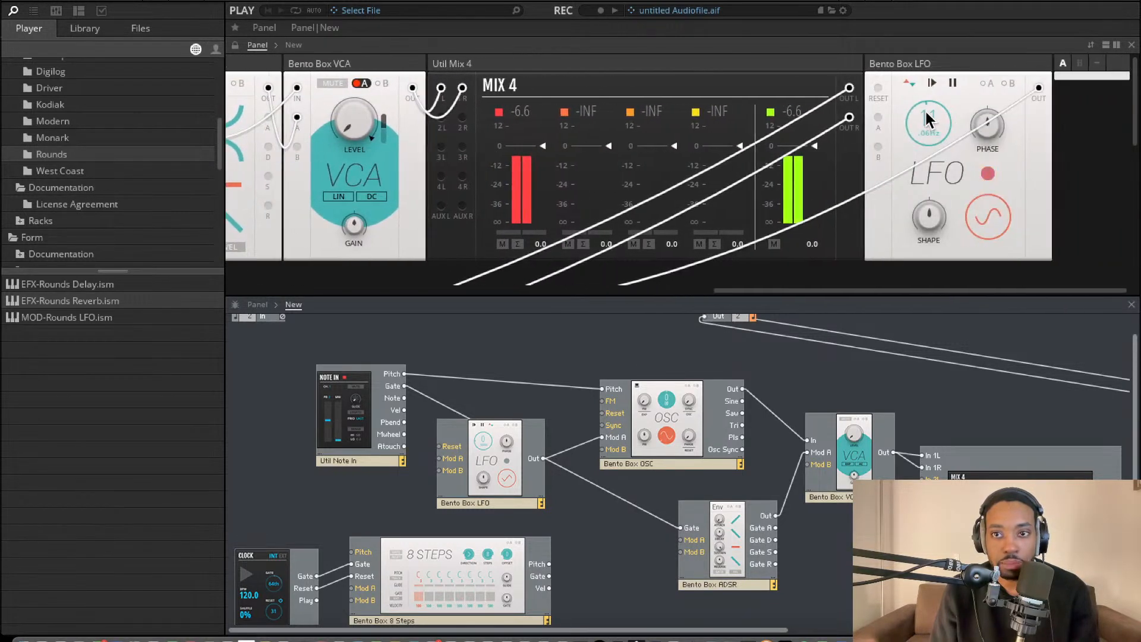
{"action": "scroll", "coordinate": [861, 149], "scroll_direction": "left", "scroll_amount": 3}
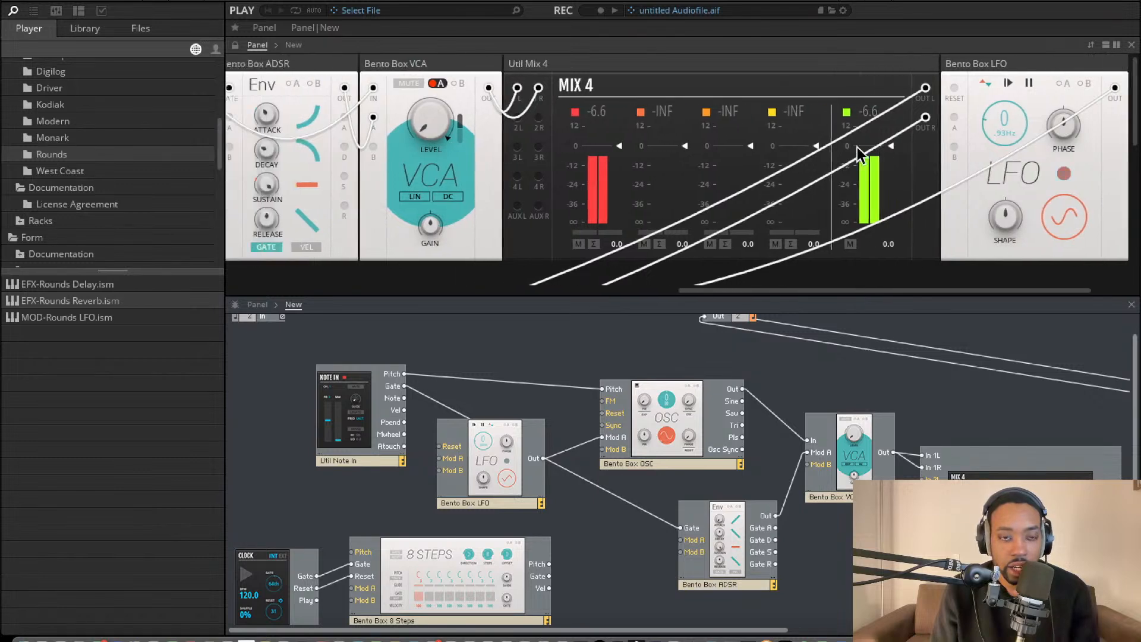
{"action": "scroll", "coordinate": [453, 169], "scroll_direction": "left", "scroll_amount": 10}
{"action": "scroll", "coordinate": [588, 134], "scroll_direction": "right", "scroll_amount": 5}
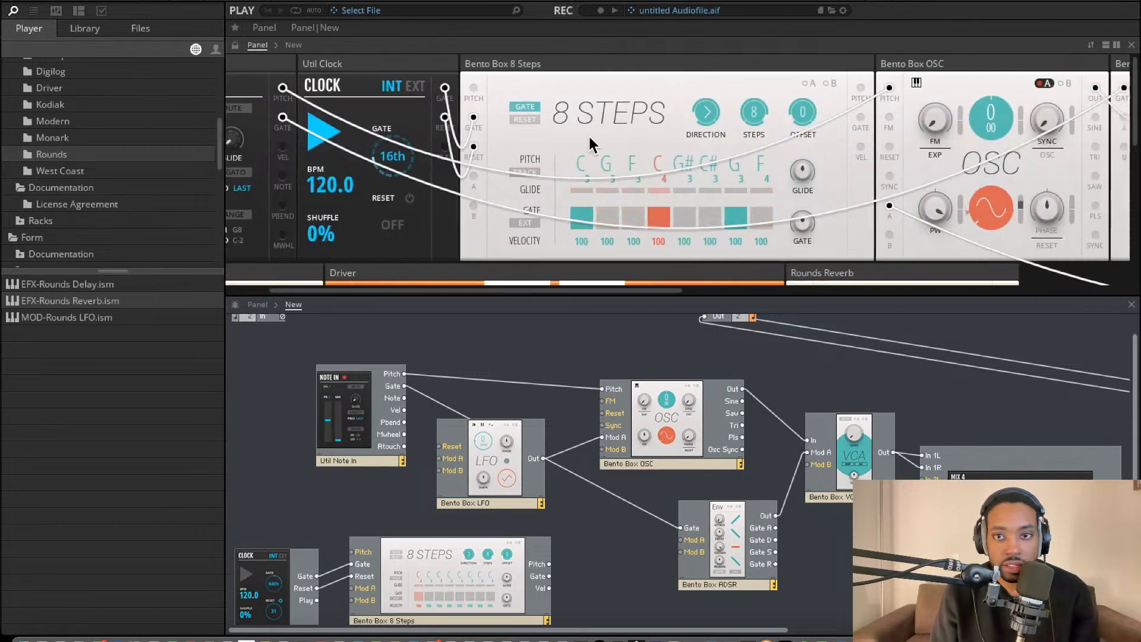
Try several pitch offsets on the Bento Box OSC and set it to 12.00
{"action": "scroll", "coordinate": [805, 116], "scroll_direction": "right", "scroll_amount": 2}
{"action": "left_click_drag", "start_coordinate": [683, 113], "coordinate": [694, 96]}
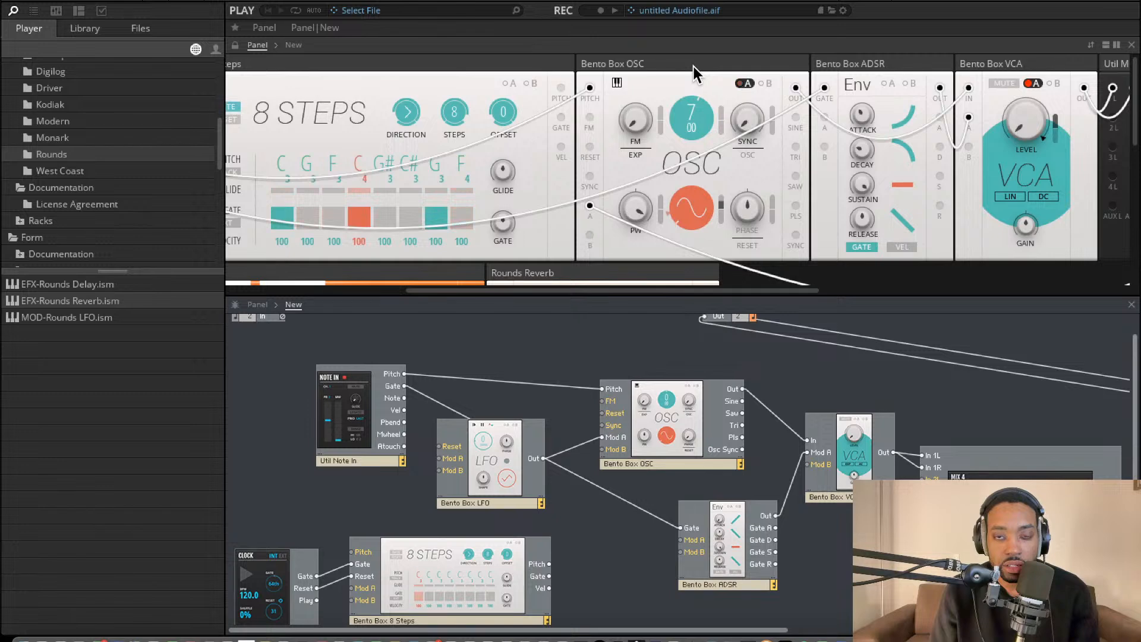
{"action": "left_click_drag", "start_coordinate": [691, 103], "coordinate": [690, 37]}
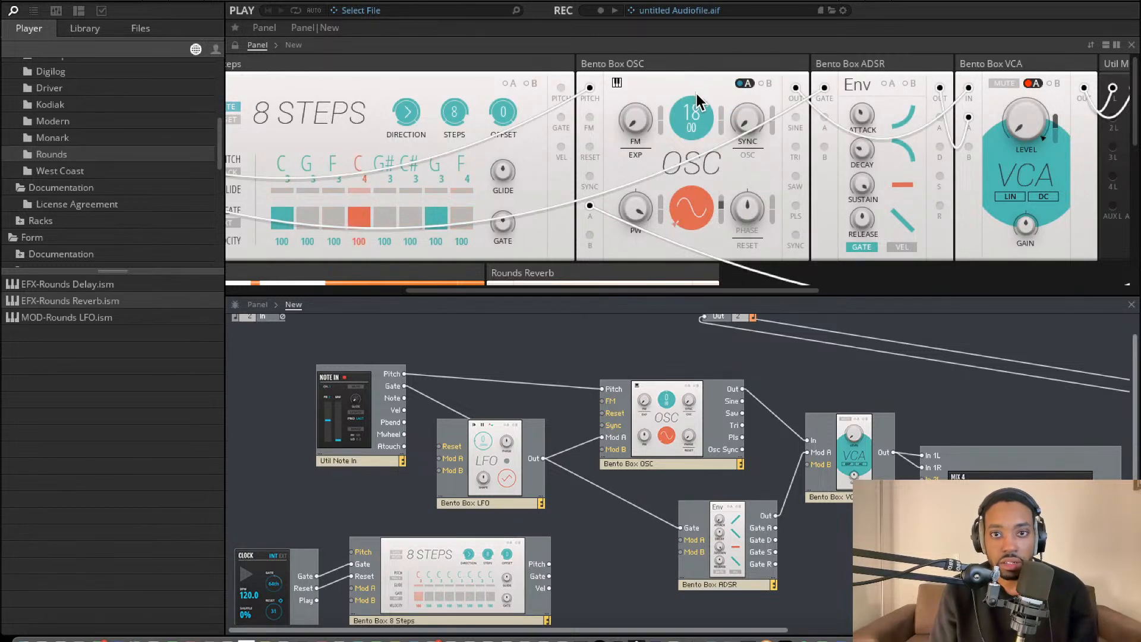
{"action": "left_click_drag", "start_coordinate": [693, 126], "coordinate": [692, 146]}
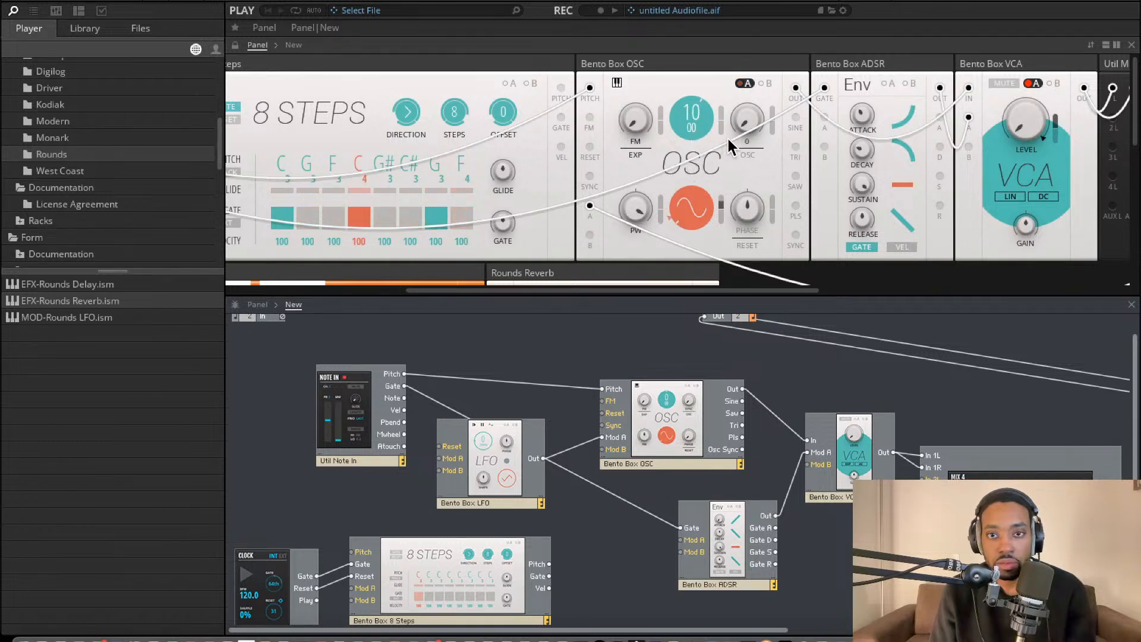
{"action": "left_click_drag", "start_coordinate": [693, 116], "coordinate": [690, 152]}
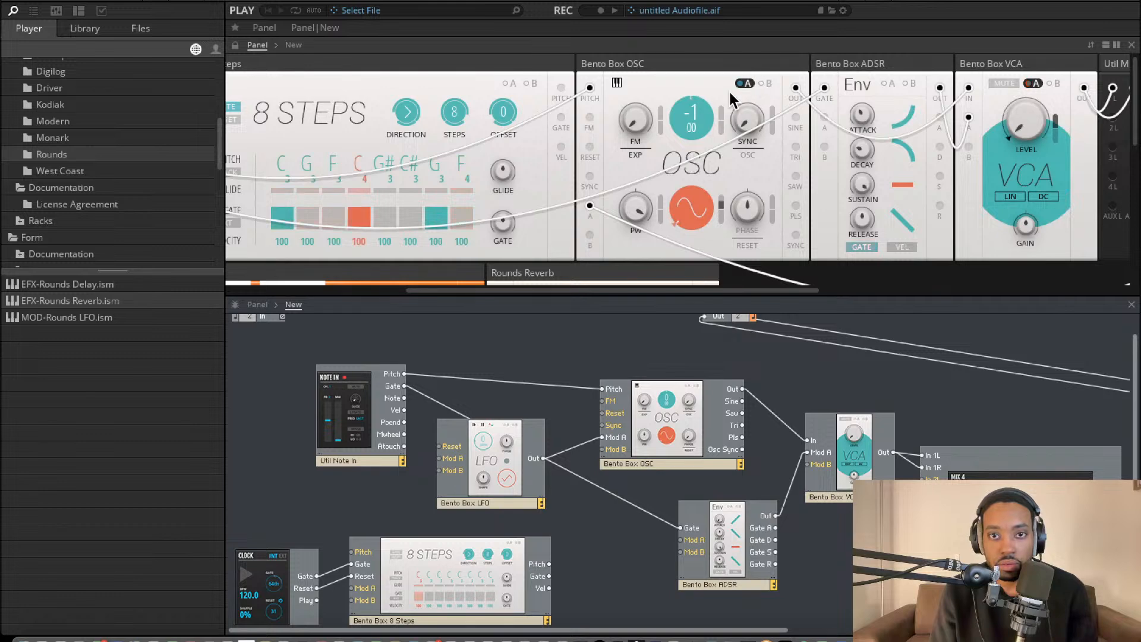
{"action": "left_click_drag", "start_coordinate": [708, 71], "coordinate": [690, 37]}
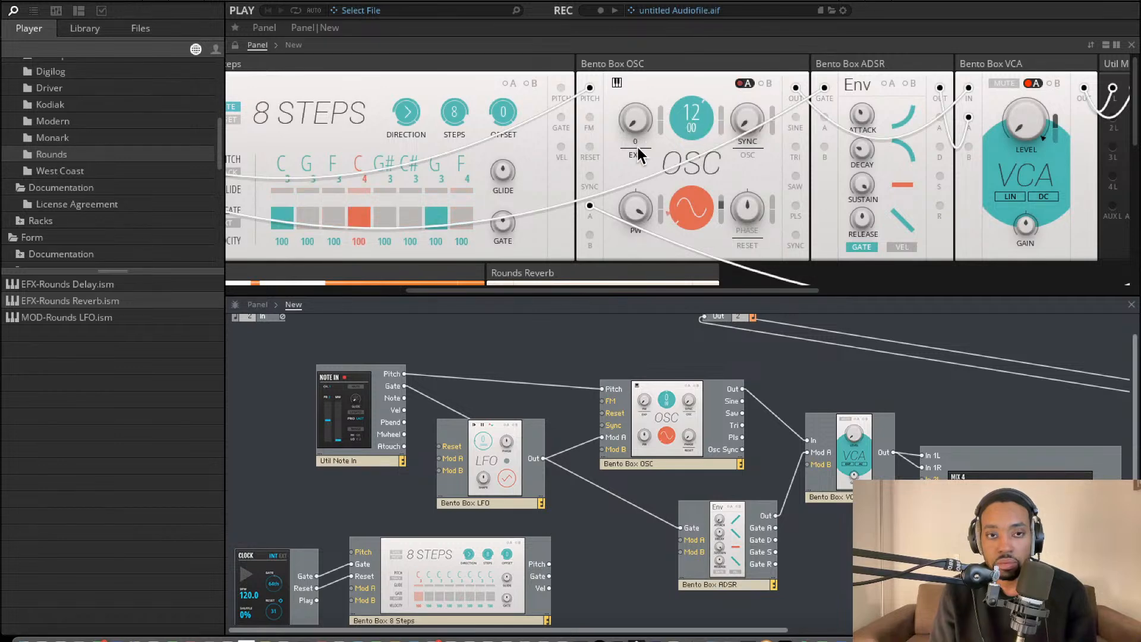
{"action": "scroll", "coordinate": [592, 184], "scroll_direction": "left", "scroll_amount": 2}
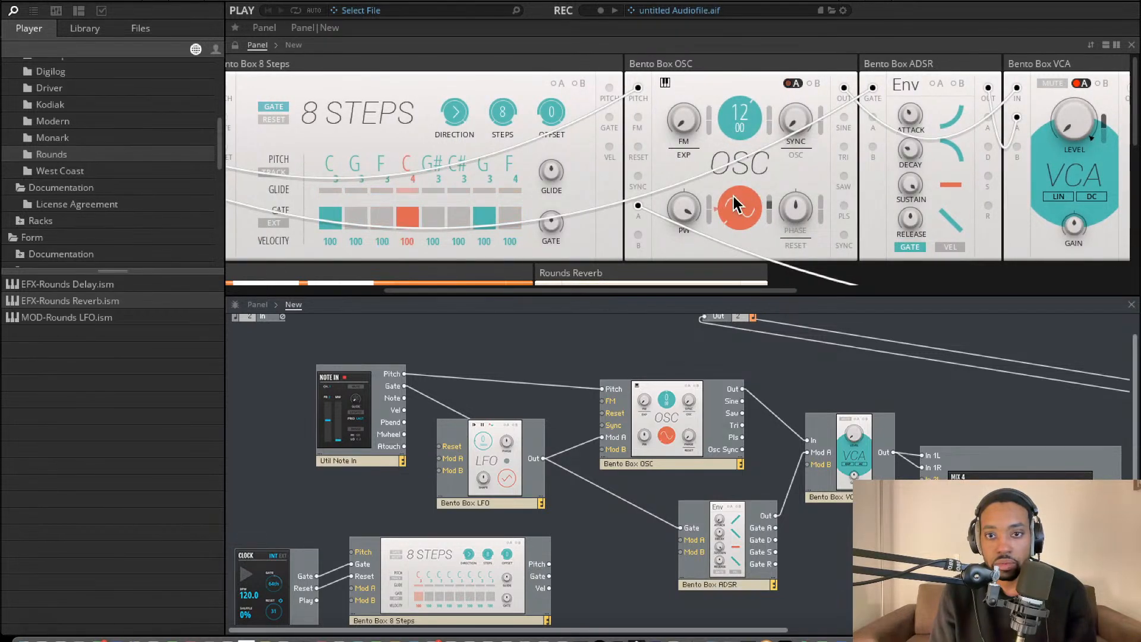
Wire Util Note In's Pitch output to the 8 Steps' Pitch input
{"action": "scroll", "coordinate": [899, 182], "scroll_direction": "right", "scroll_amount": 10}
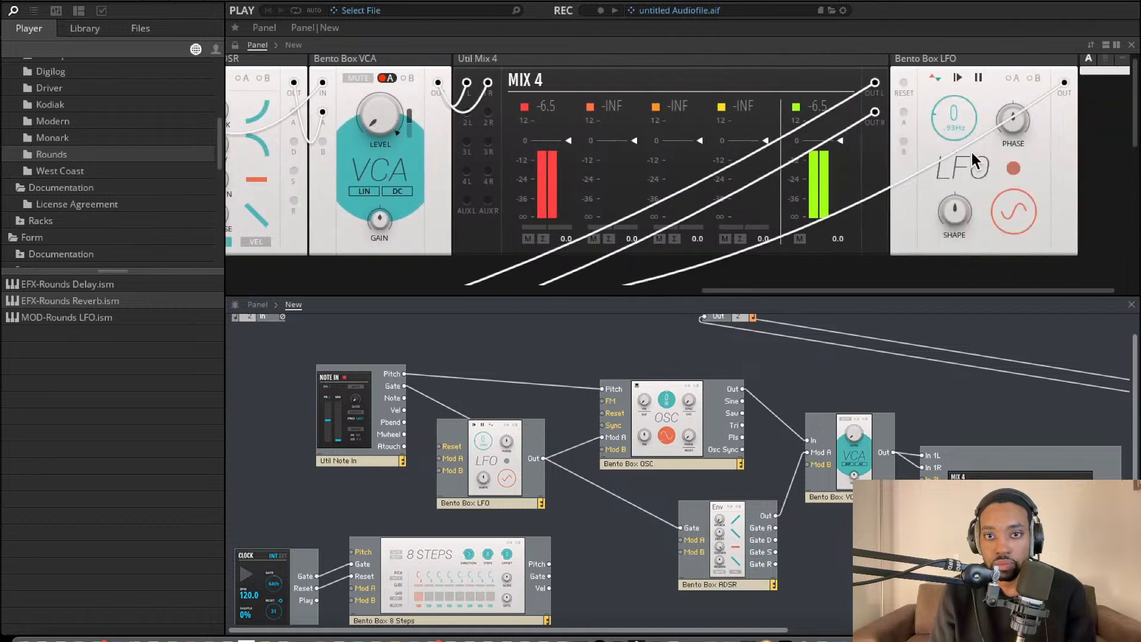
{"action": "left_click_drag", "start_coordinate": [583, 452], "coordinate": [602, 437]}
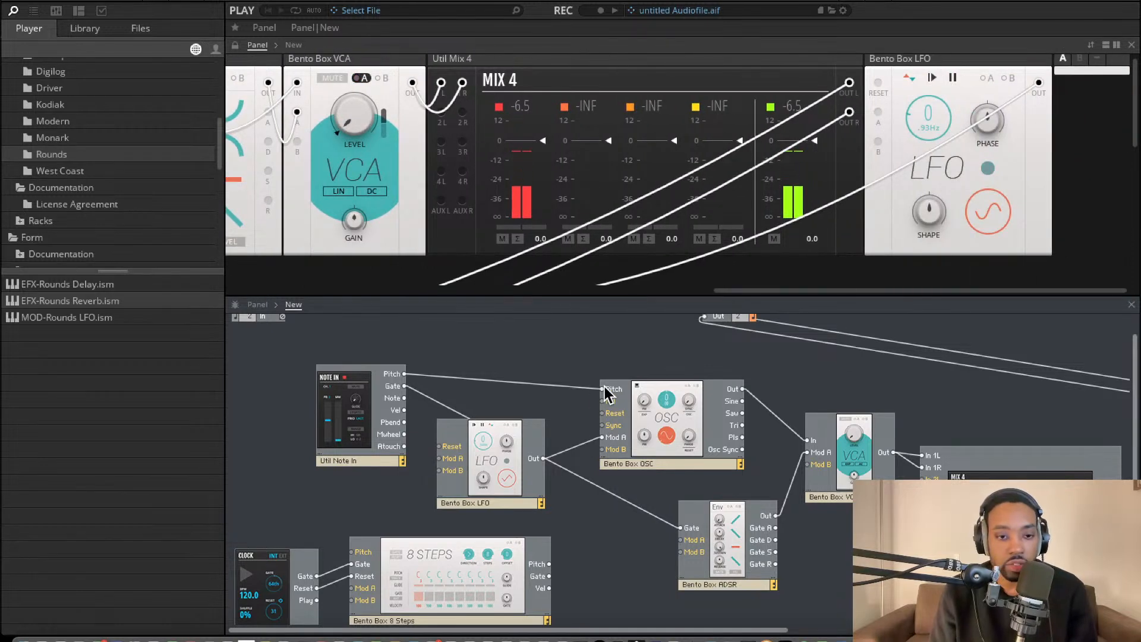
{"action": "left_click_drag", "start_coordinate": [405, 386], "coordinate": [352, 552]}
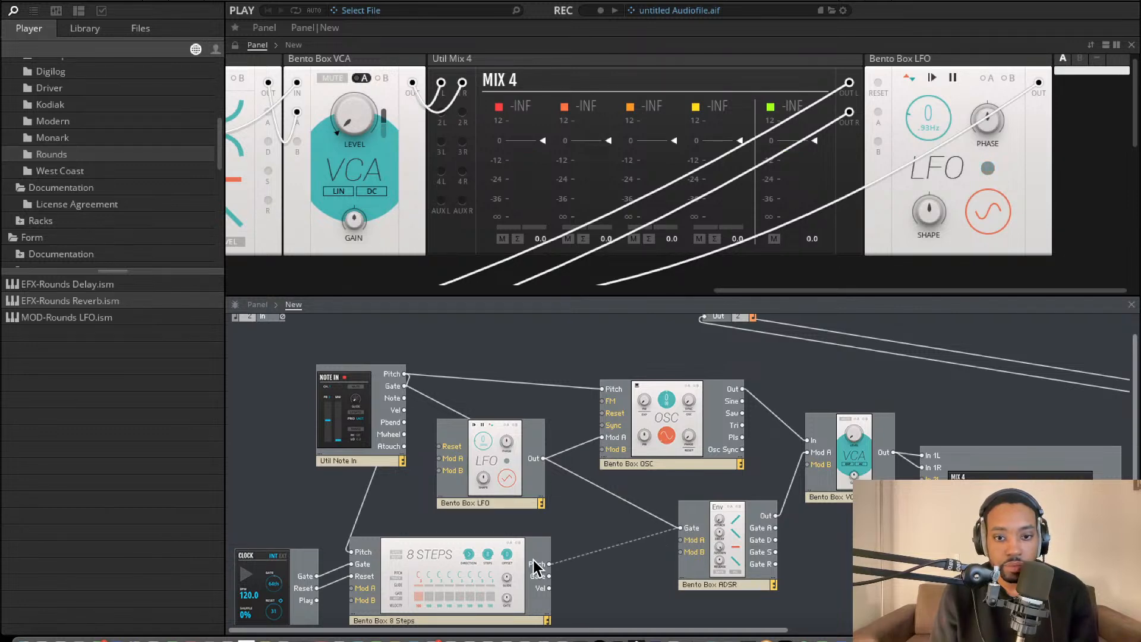
Wire the 8 Steps' Pitch output to the OSC's Pitch and its Gate output to the ADSR's Gate, replacing the direct Note In connections
{"action": "left_click_drag", "start_coordinate": [538, 562], "coordinate": [541, 564]}
{"action": "scroll", "coordinate": [525, 222], "scroll_direction": "left", "scroll_amount": 10}
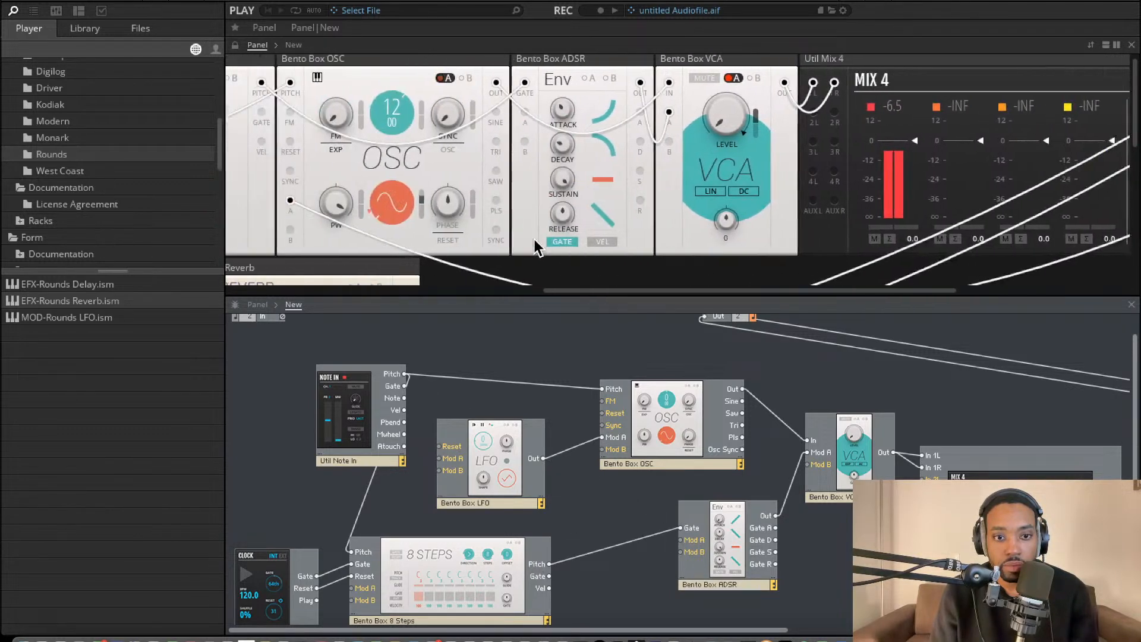
{"action": "scroll", "coordinate": [534, 238], "scroll_direction": "left", "scroll_amount": 1}
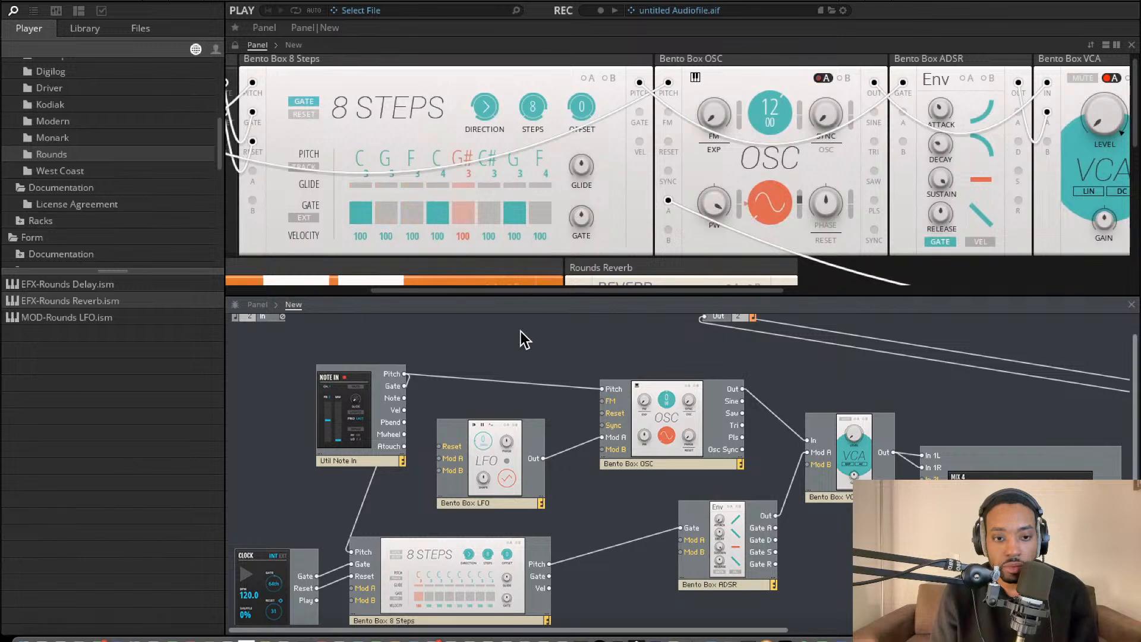
{"action": "left_click_drag", "start_coordinate": [602, 389], "coordinate": [550, 576]}
{"action": "left_click_drag", "start_coordinate": [603, 388], "coordinate": [552, 563]}
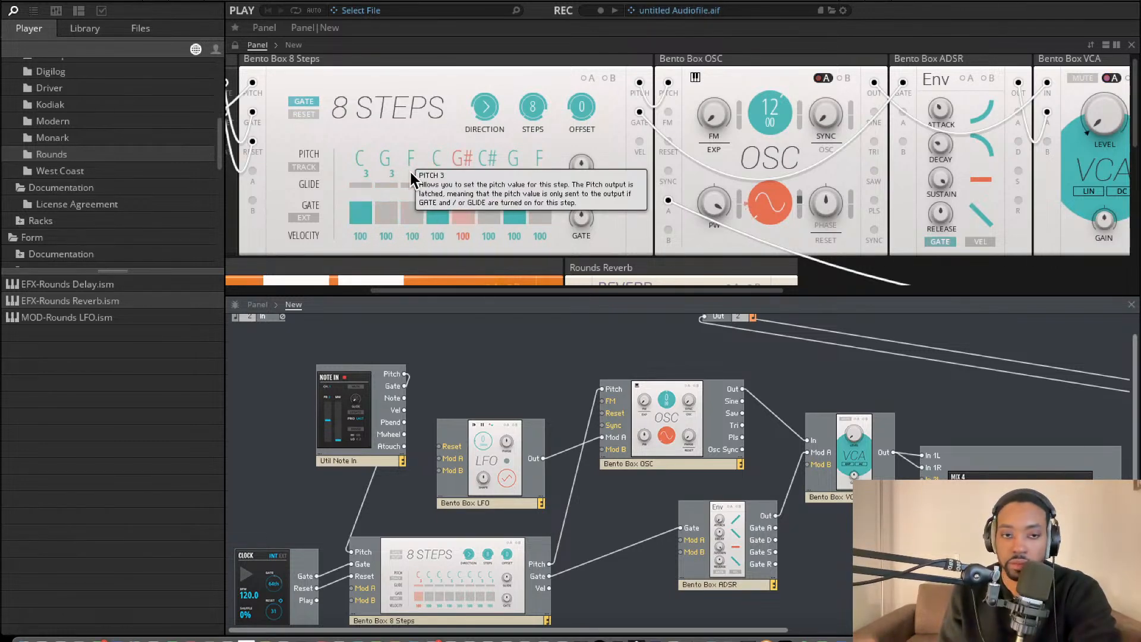
Switch on the sequencer's fifth gate and adjust the Bento Box ADSR's Attack and Release
{"action": "left_click", "coordinate": [461, 212]}
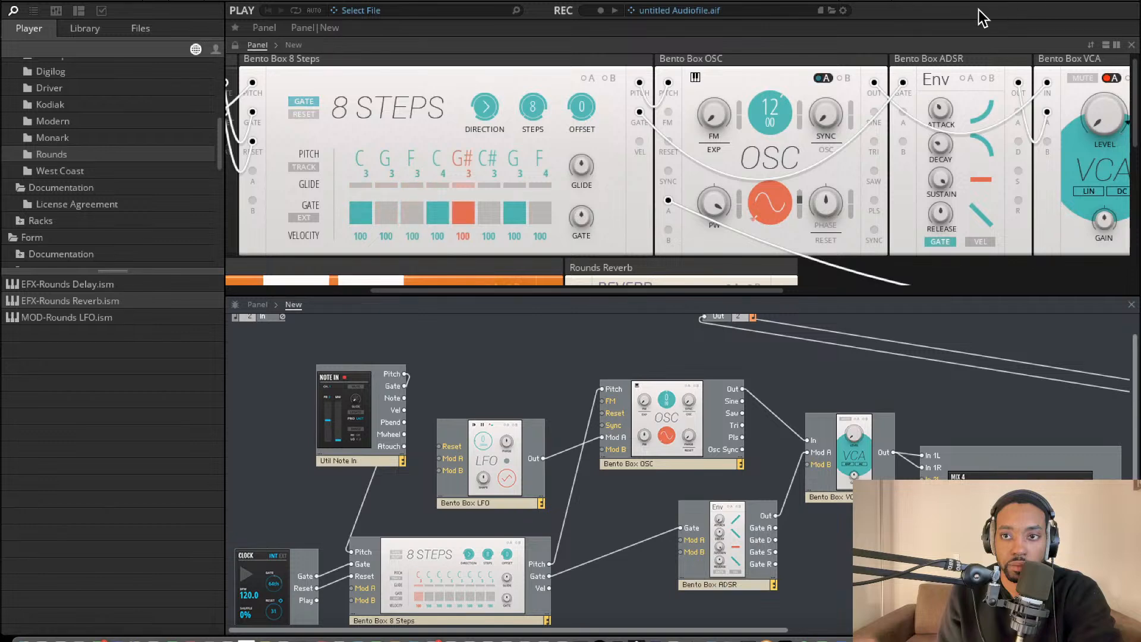
{"action": "mouse_move", "coordinate": [937, 107]}
{"action": "left_mouse_down"}
{"action": "mouse_move", "coordinate": [947, 65]}
{"action": "mouse_move", "coordinate": [934, 113]}
{"action": "mouse_move", "coordinate": [939, 106]}
{"action": "left_mouse_up"}
{"action": "left_click_drag", "start_coordinate": [938, 208], "coordinate": [948, 167]}
{"action": "left_click_drag", "start_coordinate": [936, 103], "coordinate": [935, 102]}
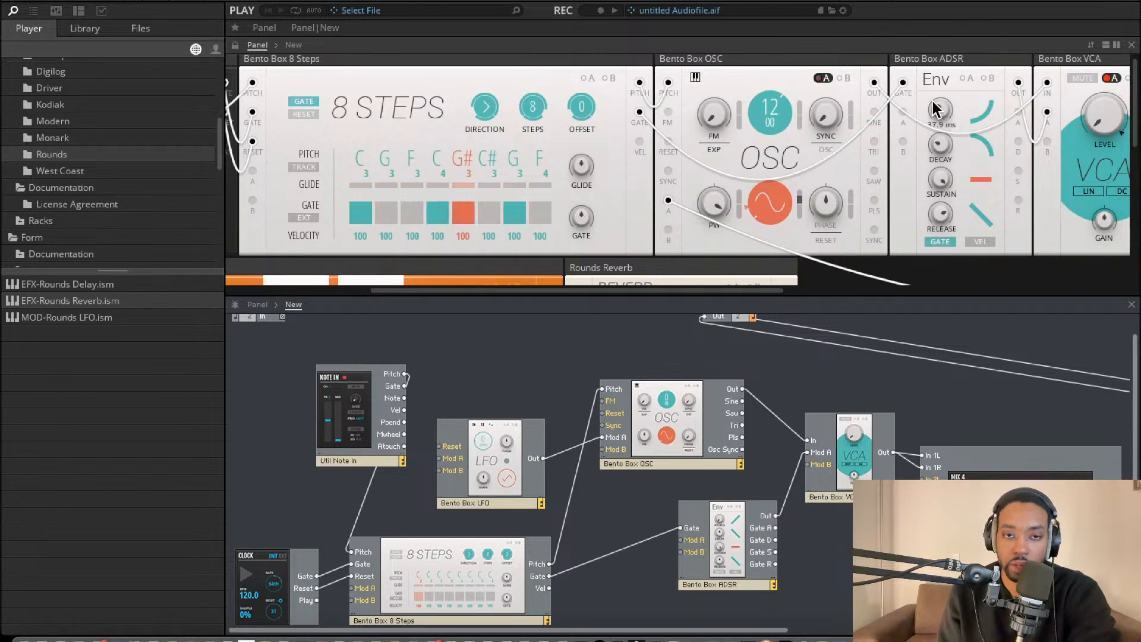
Switch on the 8 Steps' pitch Track option and reset the Bento Box OSC's pitch to 0.00
{"action": "left_click", "coordinate": [309, 168]}
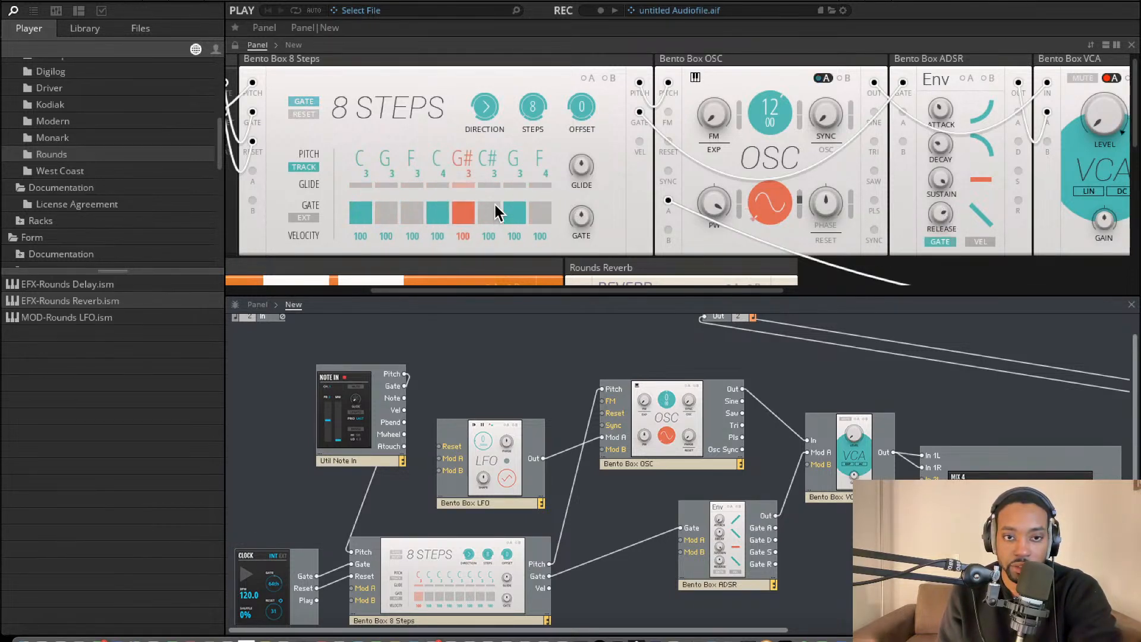
{"action": "double_click", "coordinate": [768, 102]}
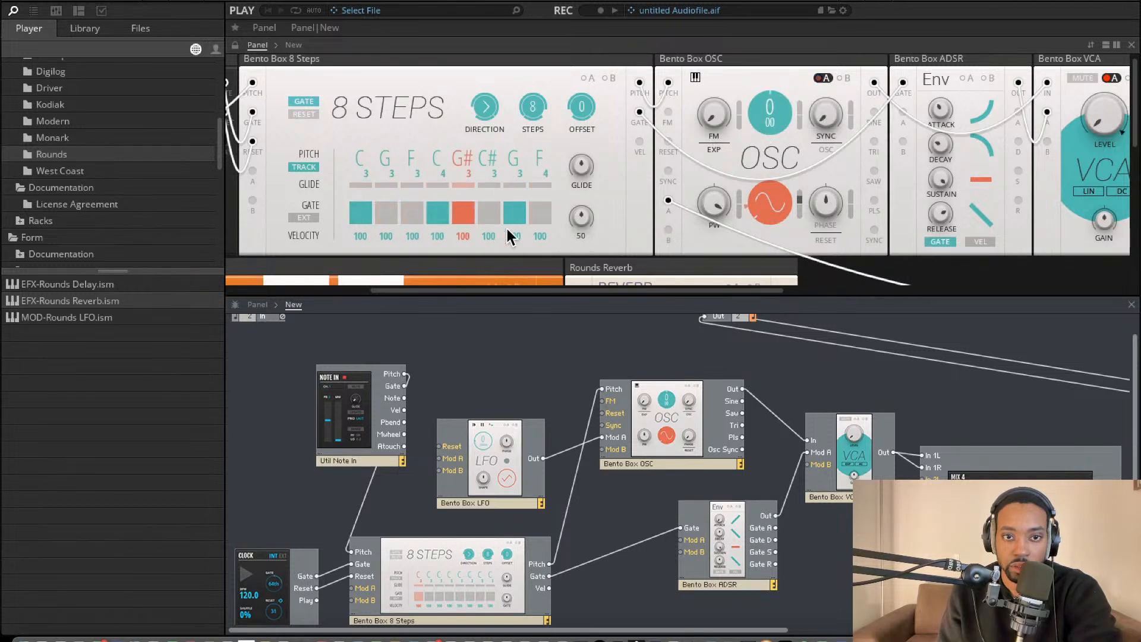
Switch on the sequencer's eighth gate, try shorter step counts and set Steps back to 8
{"action": "left_click", "coordinate": [538, 216]}
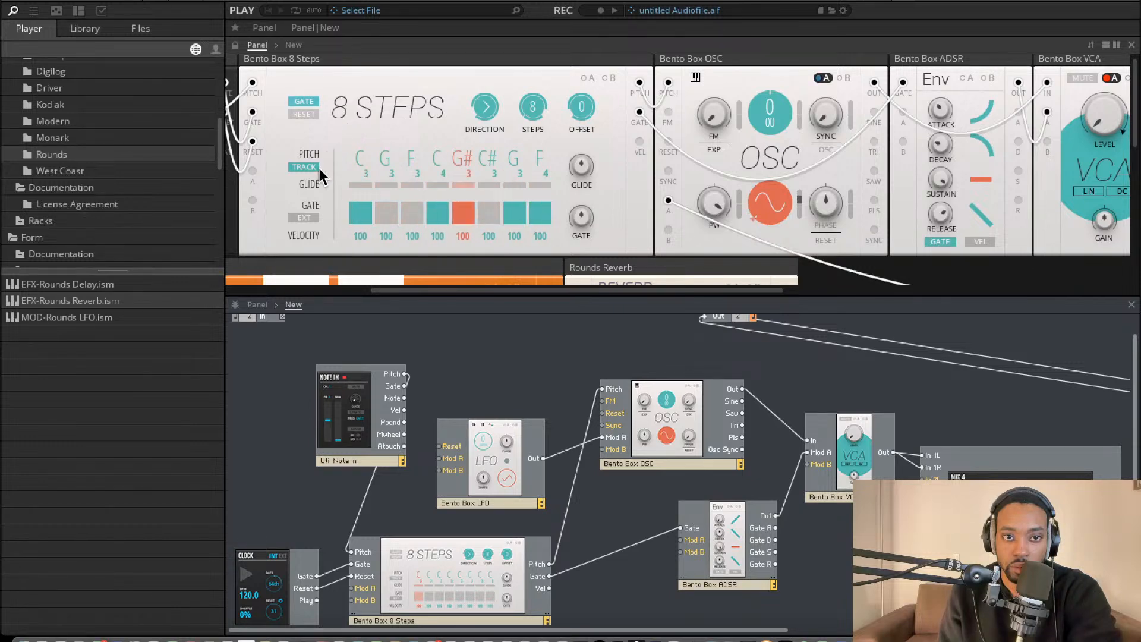
{"action": "left_click_drag", "start_coordinate": [535, 110], "coordinate": [538, 157]}
{"action": "left_click_drag", "start_coordinate": [535, 132], "coordinate": [537, 78]}
Try small pitch offsets on the Bento Box OSC and set it to 0.02
{"action": "scroll", "coordinate": [850, 169], "scroll_direction": "right", "scroll_amount": 10}
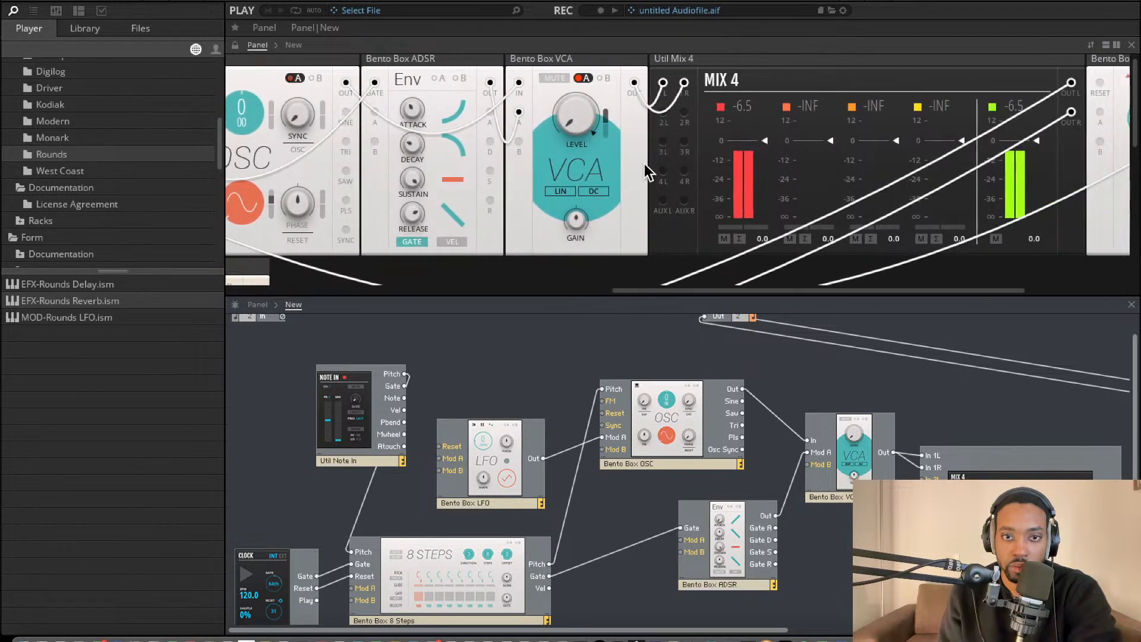
{"action": "scroll", "coordinate": [640, 164], "scroll_direction": "left", "scroll_amount": 9}
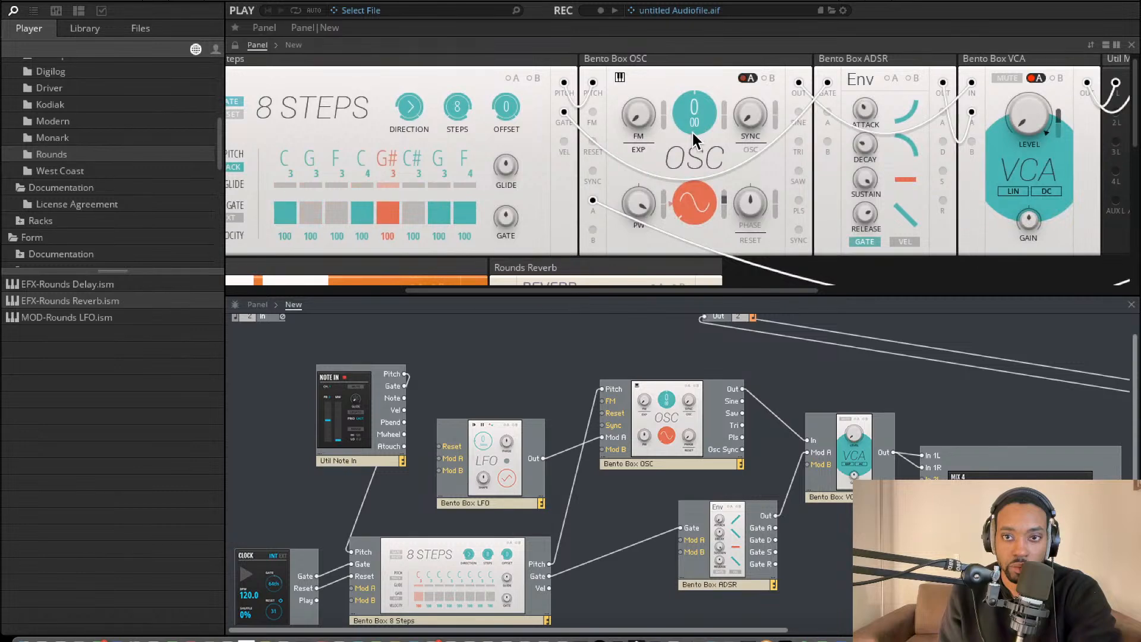
{"action": "scroll", "coordinate": [589, 135], "scroll_direction": "left", "scroll_amount": 3}
{"action": "mouse_move", "coordinate": [835, 112]}
{"action": "left_mouse_down"}
{"action": "mouse_move", "coordinate": [828, 2]}
{"action": "mouse_move", "coordinate": [828, 70]}
{"action": "mouse_move", "coordinate": [850, 116]}
{"action": "left_mouse_up"}
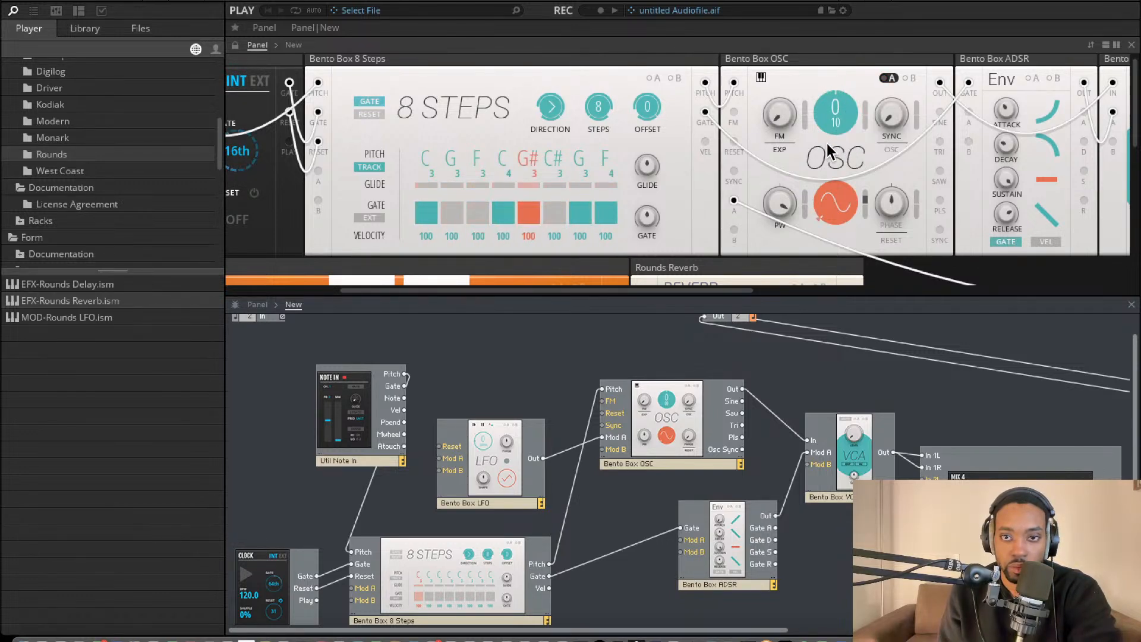
{"action": "left_click_drag", "start_coordinate": [839, 129], "coordinate": [788, 80]}
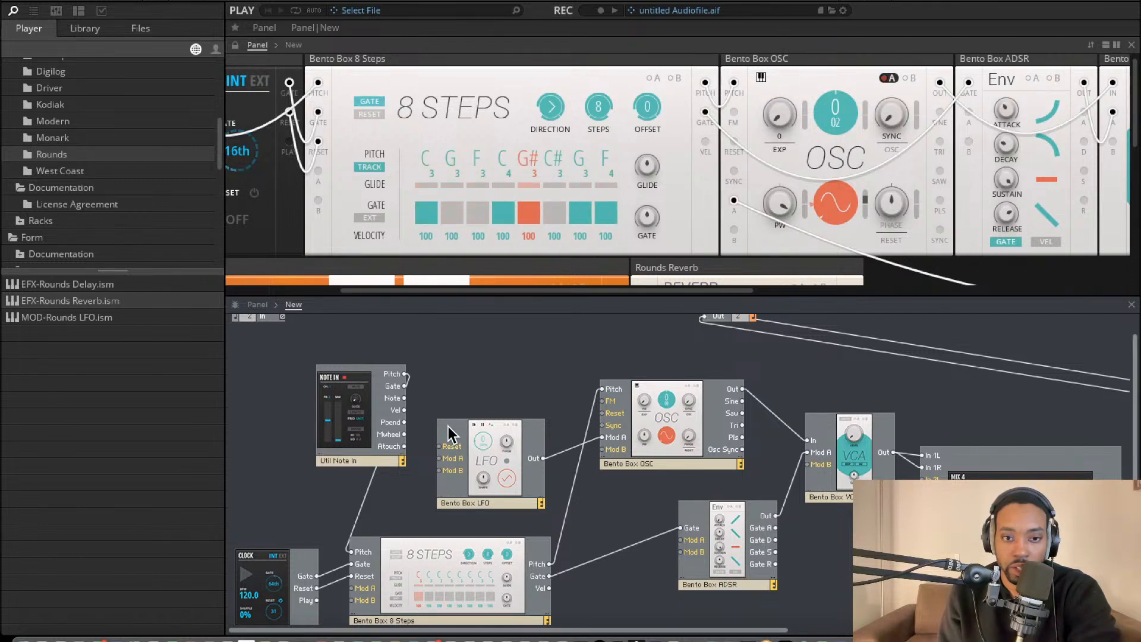
Wire the Bento Box LFO's Out to the OSC's FM input and adjust the OSC's FM amount
{"action": "left_click_drag", "start_coordinate": [538, 454], "coordinate": [603, 401]}
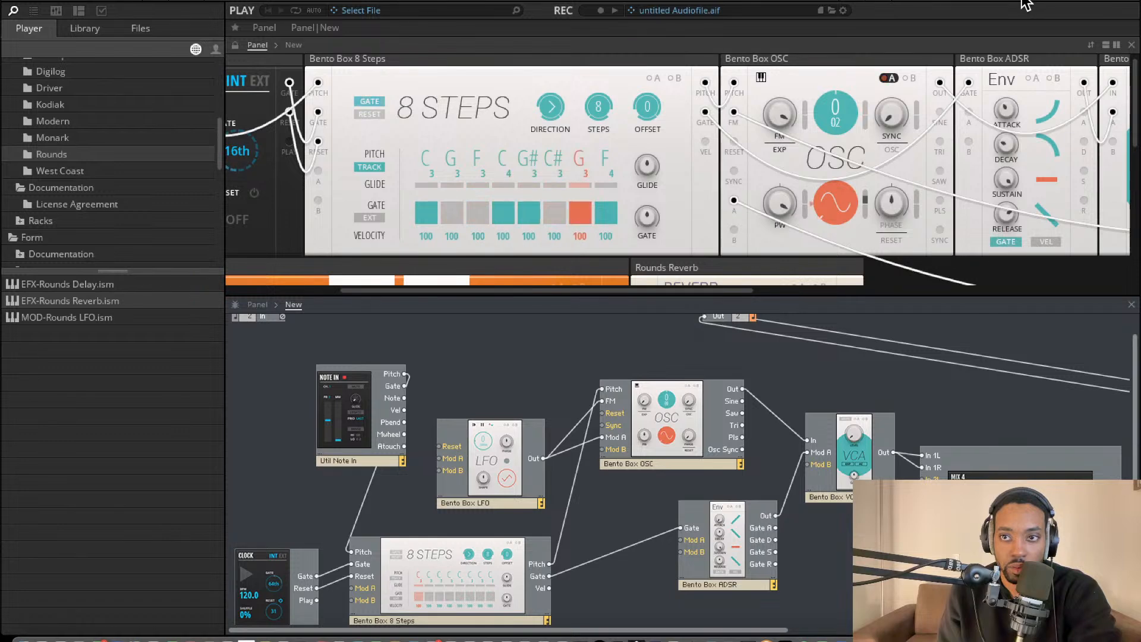
{"action": "left_click_drag", "start_coordinate": [785, 101], "coordinate": [770, 208]}
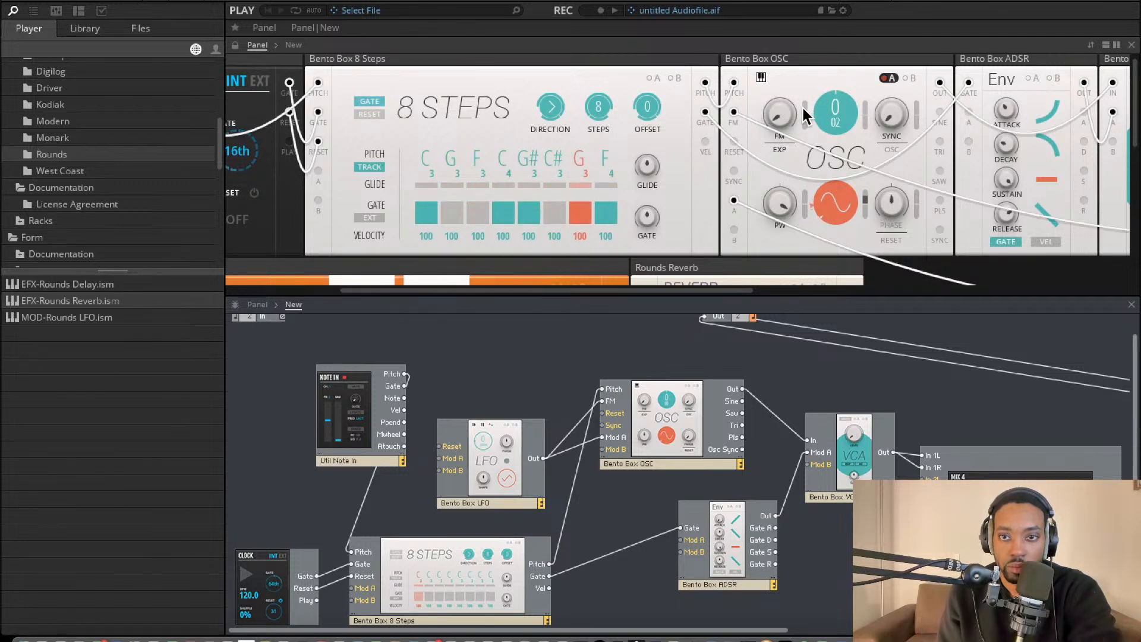
Switch the 8 Steps' pitch Track option off and back on to compare the sound
{"action": "left_click", "coordinate": [366, 167]}
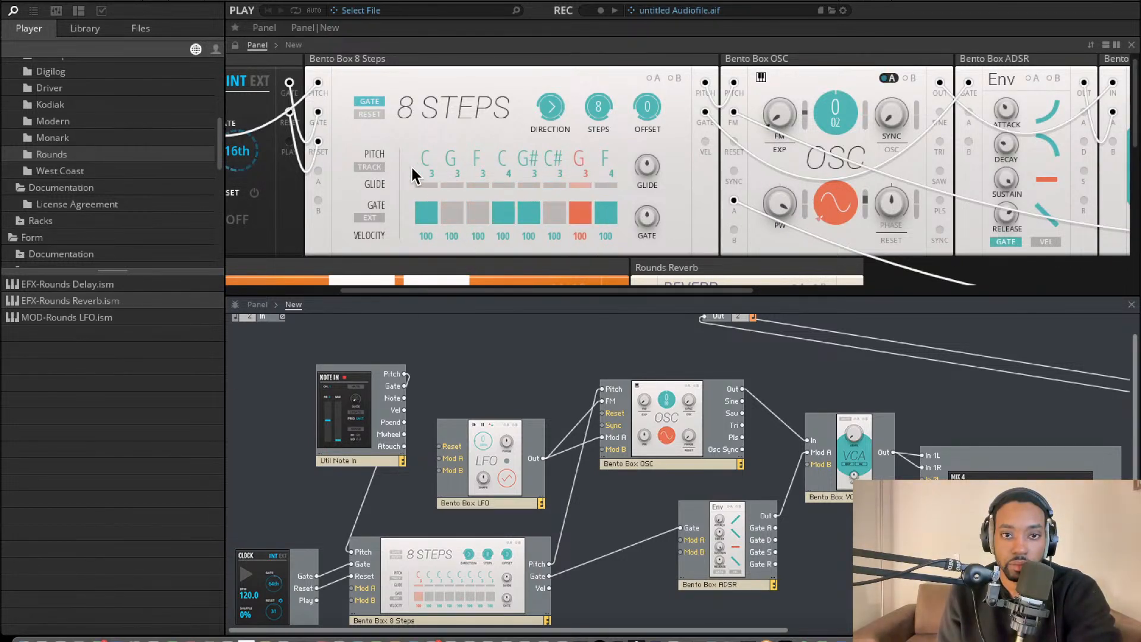
{"action": "left_click", "coordinate": [369, 167]}
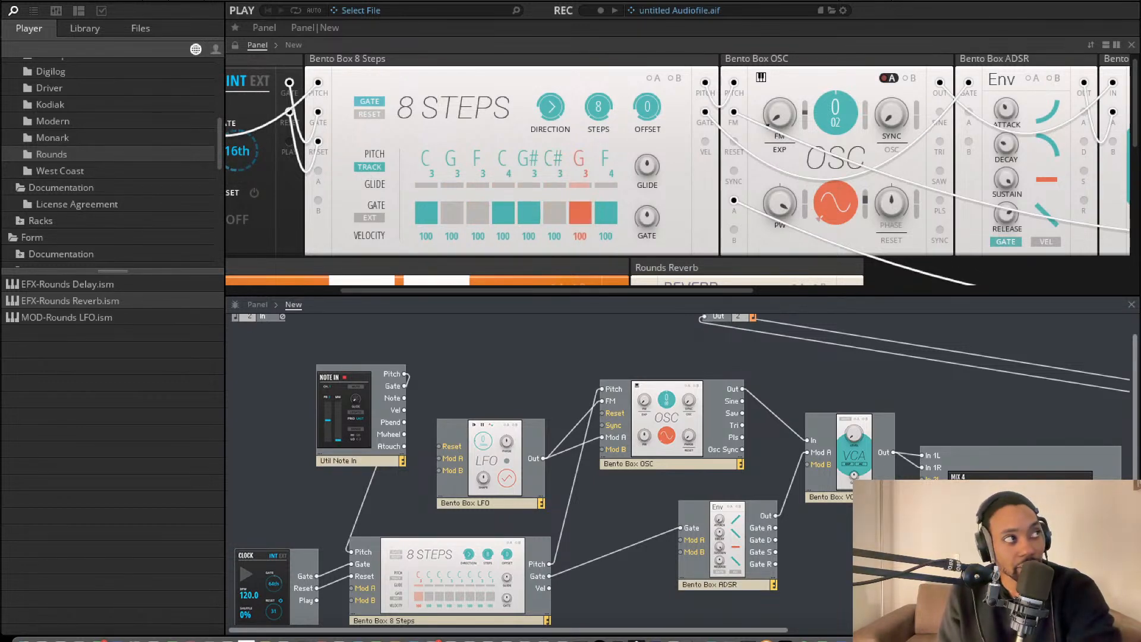
Look over the finished patch's wiring in the structure and its panel modules, from the Note In and clock to the effects
{"action": "scroll", "coordinate": [533, 434], "scroll_direction": "down", "scroll_amount": 1}
{"action": "scroll", "coordinate": [532, 433], "scroll_direction": "right", "scroll_amount": 2}
{"action": "scroll", "coordinate": [531, 423], "scroll_direction": "right", "scroll_amount": 6}
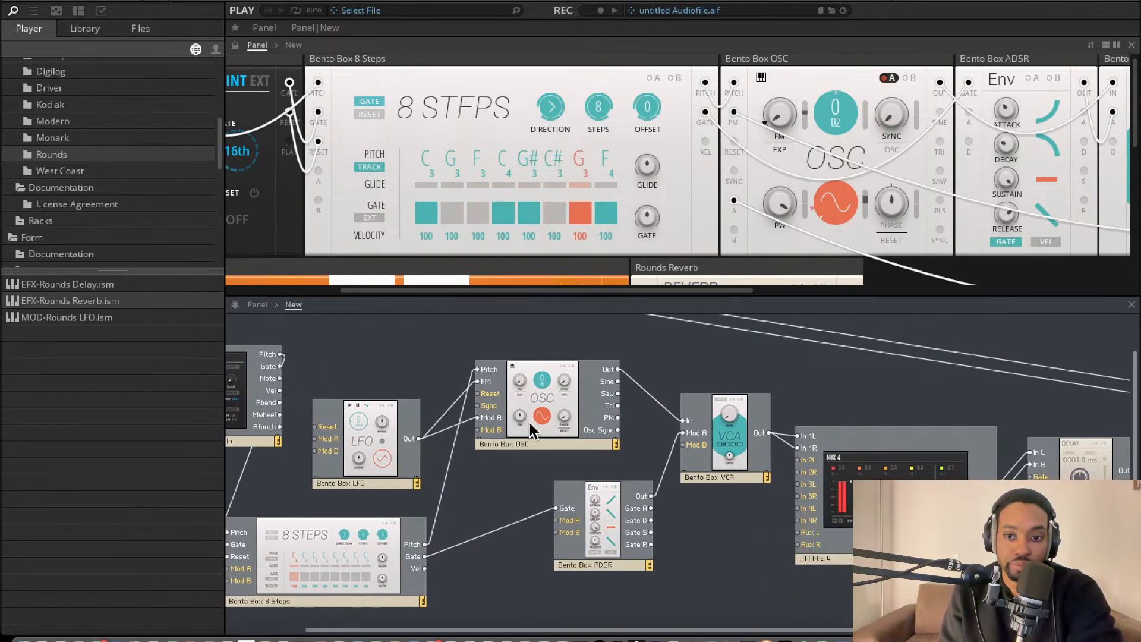
{"action": "scroll", "coordinate": [527, 422], "scroll_direction": "left", "scroll_amount": 3}
{"action": "scroll", "coordinate": [526, 420], "scroll_direction": "left", "scroll_amount": 10}
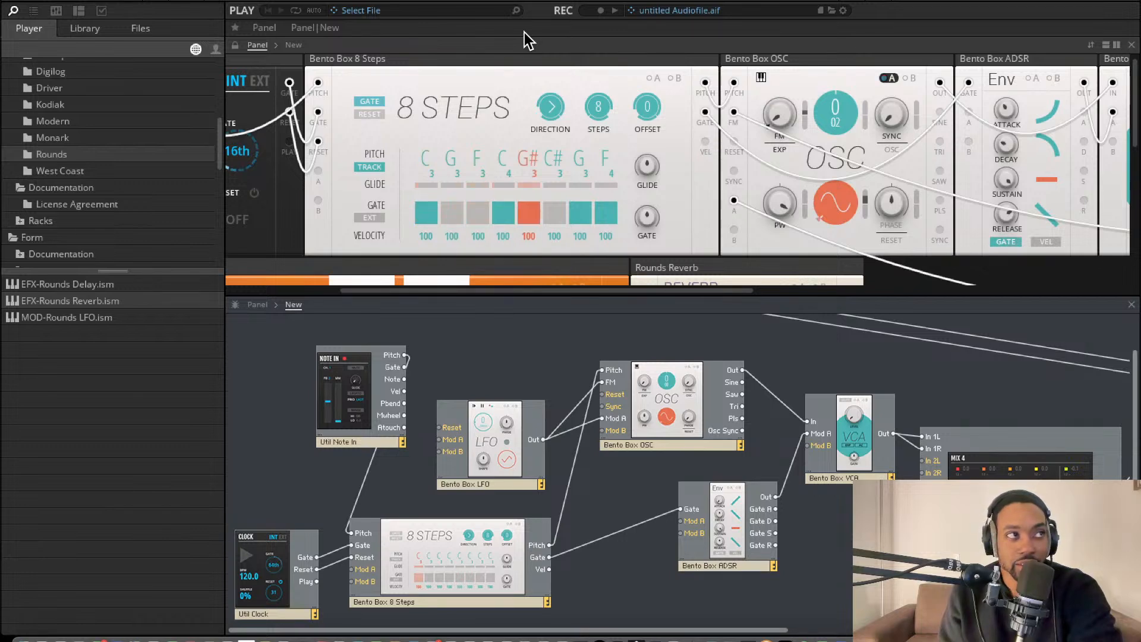
{"action": "scroll", "coordinate": [514, 115], "scroll_direction": "up", "scroll_amount": 1}
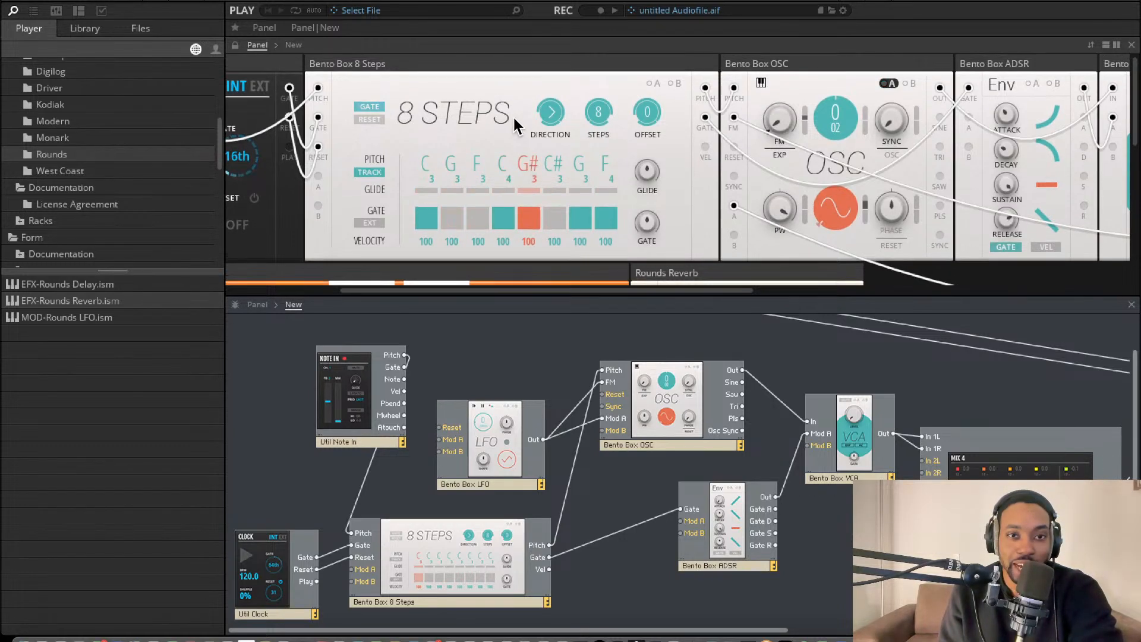
{"action": "scroll", "coordinate": [516, 115], "scroll_direction": "left", "scroll_amount": 1}
{"action": "scroll", "coordinate": [515, 113], "scroll_direction": "left", "scroll_amount": 6}
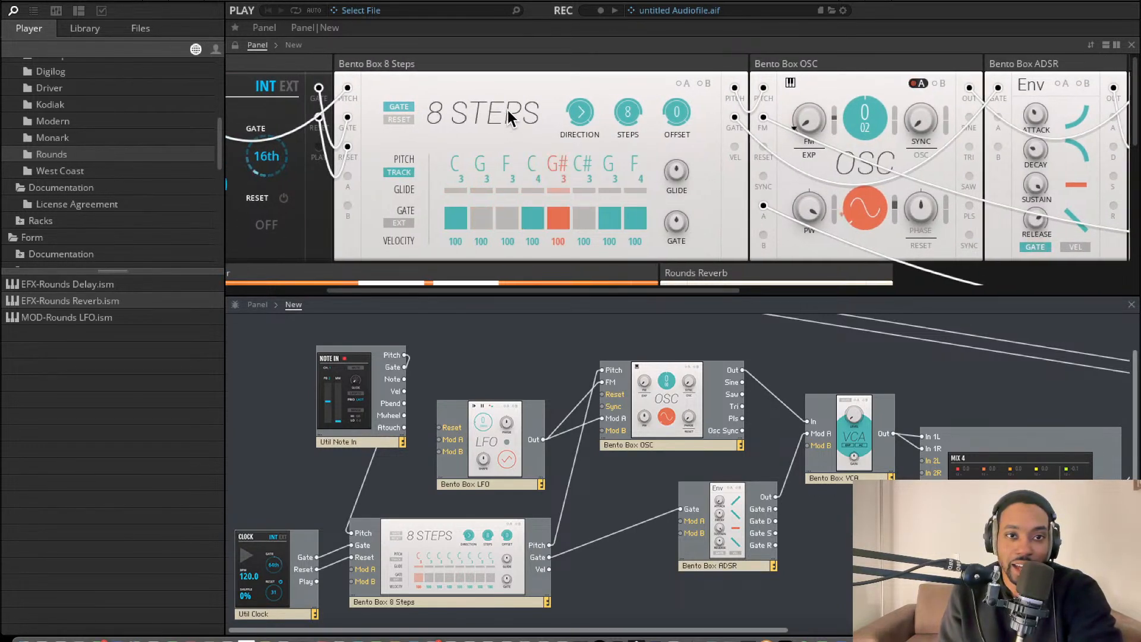
{"action": "scroll", "coordinate": [523, 108], "scroll_direction": "down", "scroll_amount": 1}
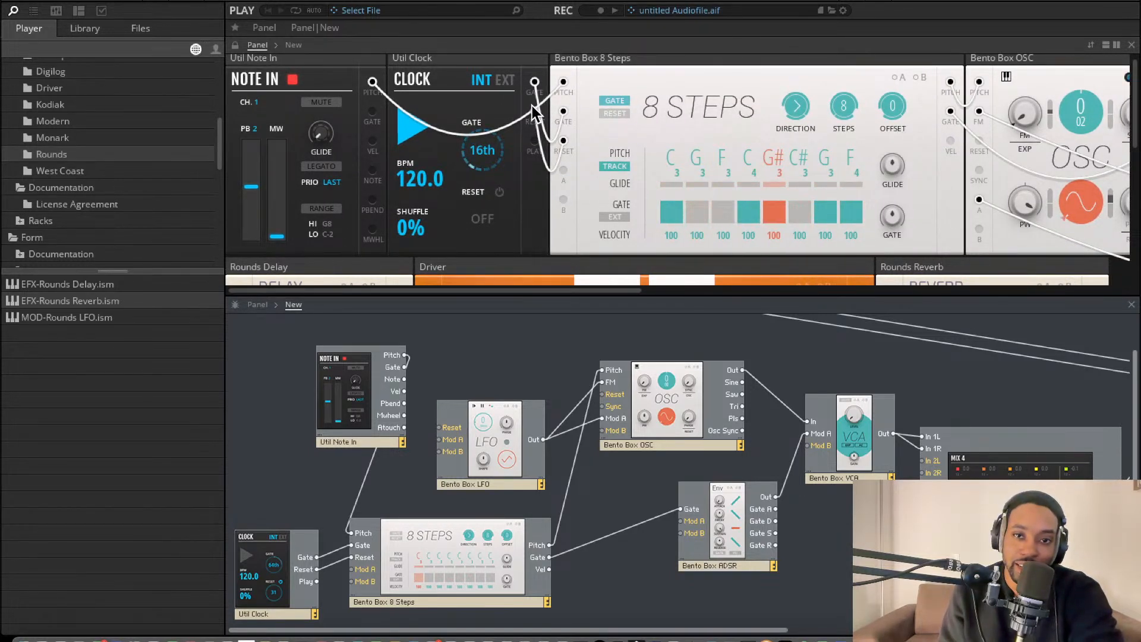
{"action": "scroll", "coordinate": [538, 111], "scroll_direction": "right", "scroll_amount": 9}
{"action": "scroll", "coordinate": [553, 110], "scroll_direction": "down", "scroll_amount": 10}
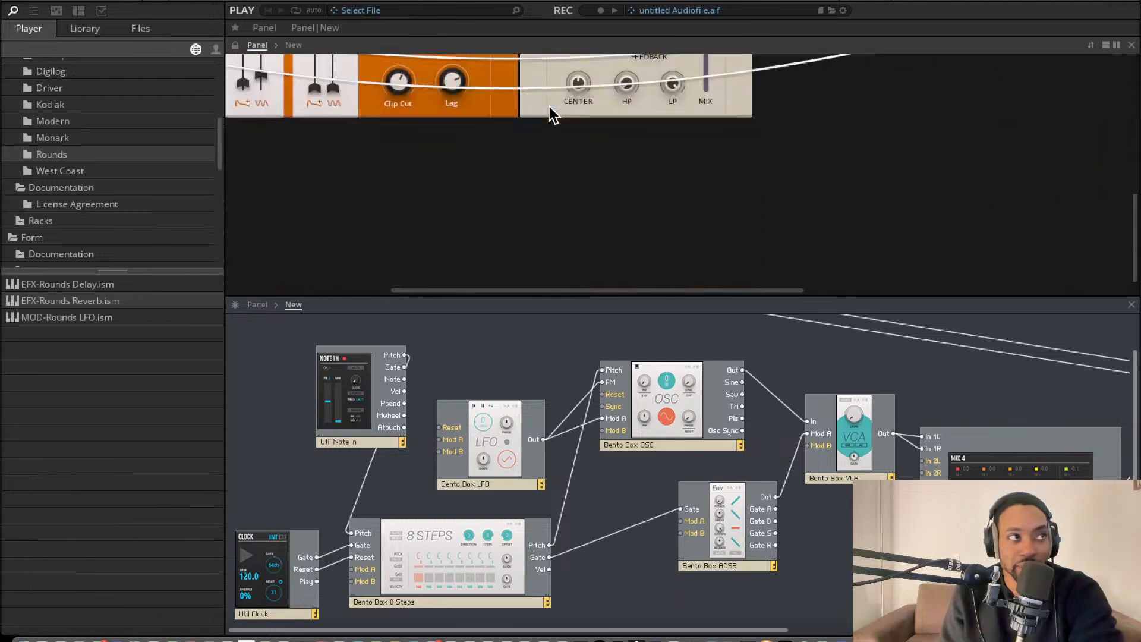
{"action": "scroll", "coordinate": [312, 287], "scroll_direction": "up", "scroll_amount": 10}
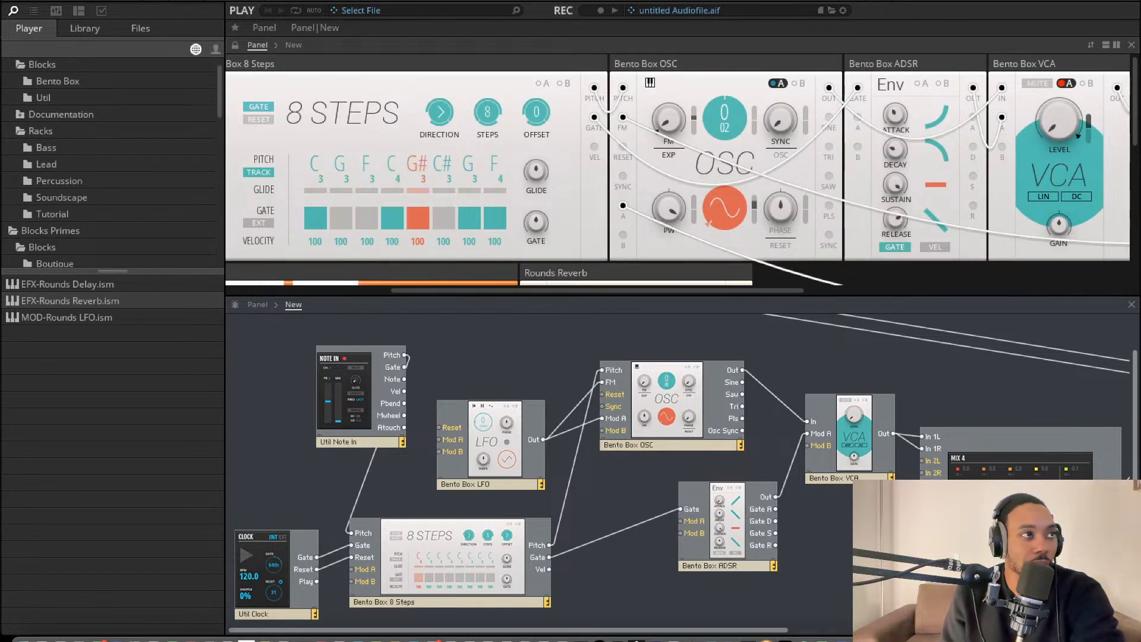